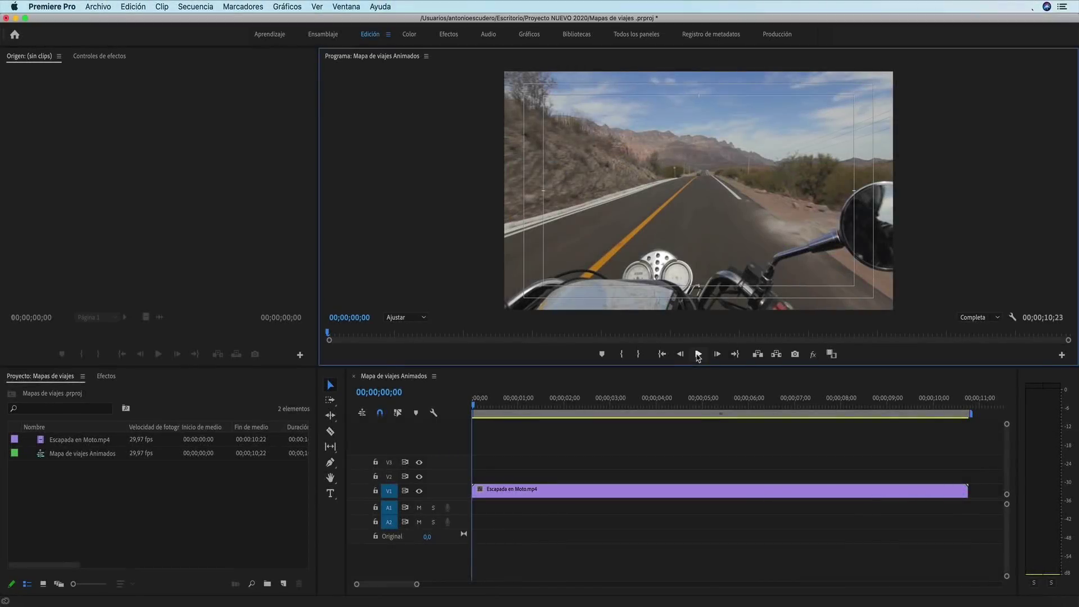
Start playback of Escapada en Moto.mp4 in the Mapa de viajes Animados sequence.
left_click(698, 354)
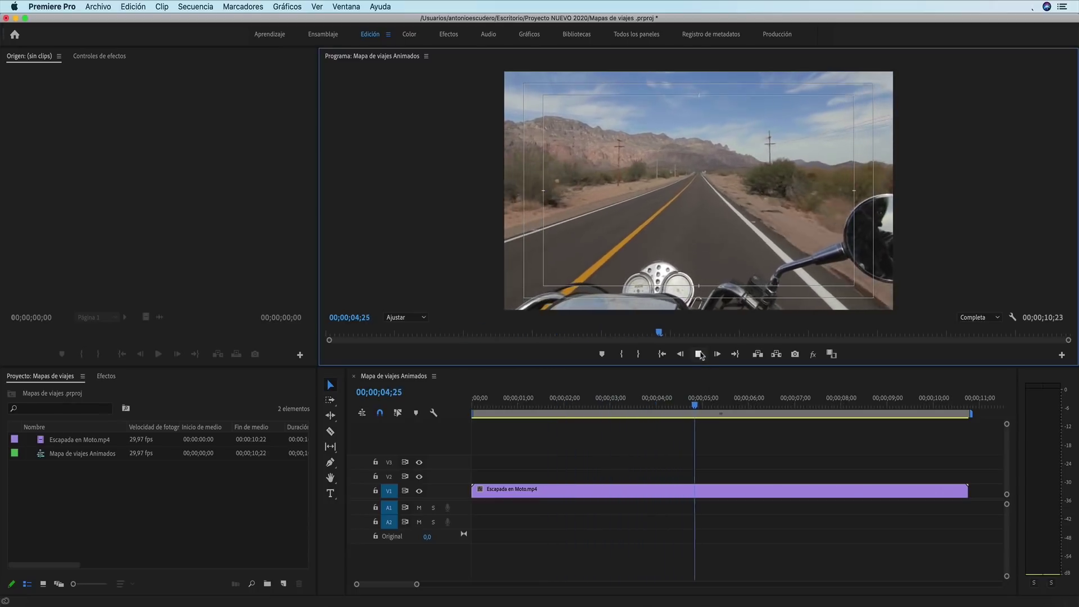
Stop the road clip playback at 00;00;05;14.
left_click(700, 354)
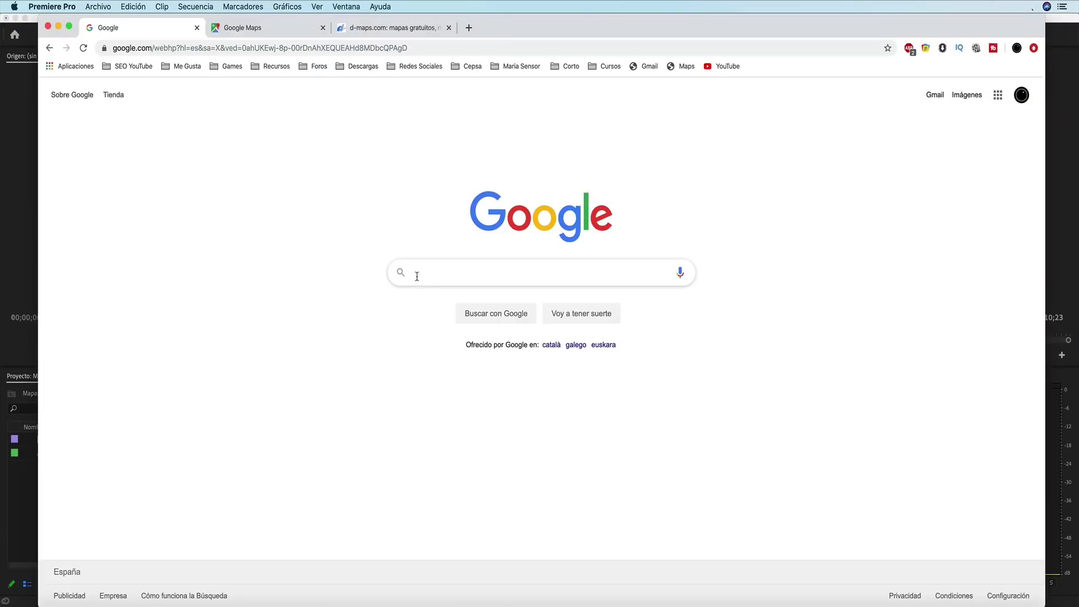
Search Google images for 'mapa de españa' and view Spain in Google Maps' plain map view.
type("mapa de españa")
key("Return")
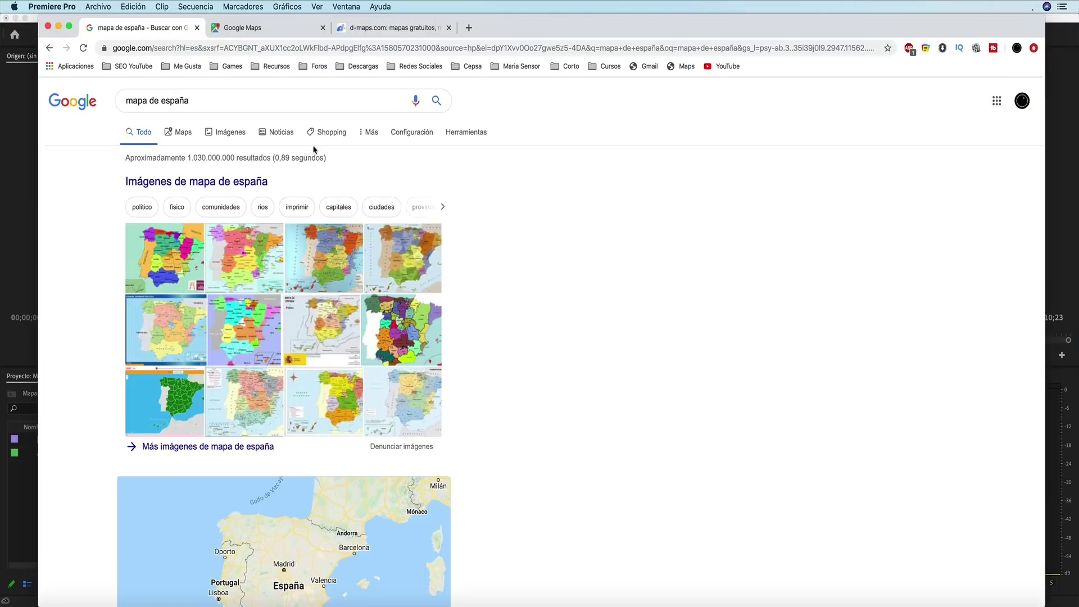
left_click(230, 134)
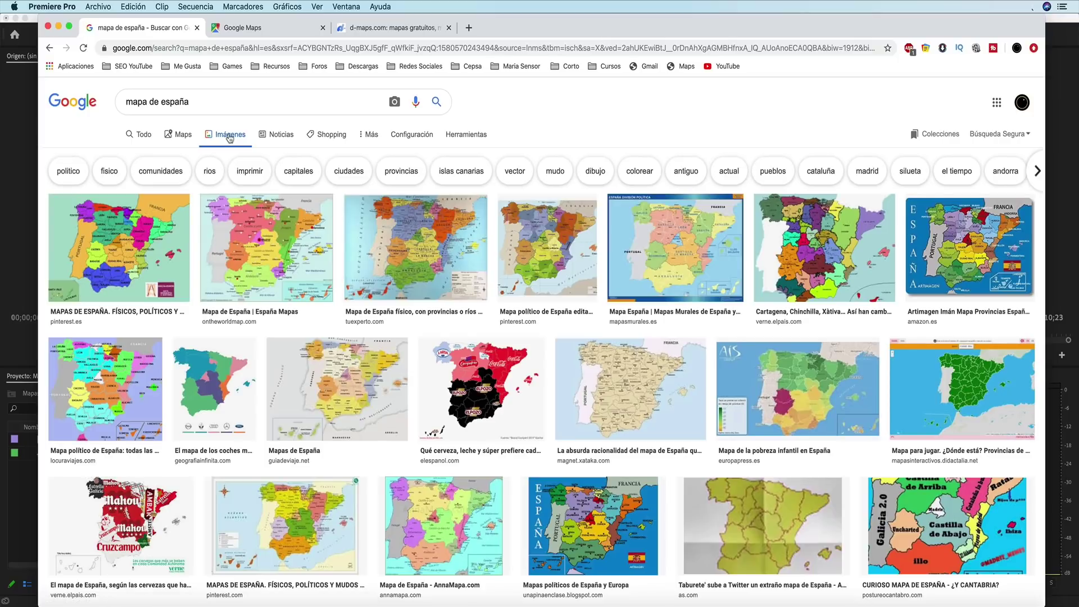
left_click(252, 29)
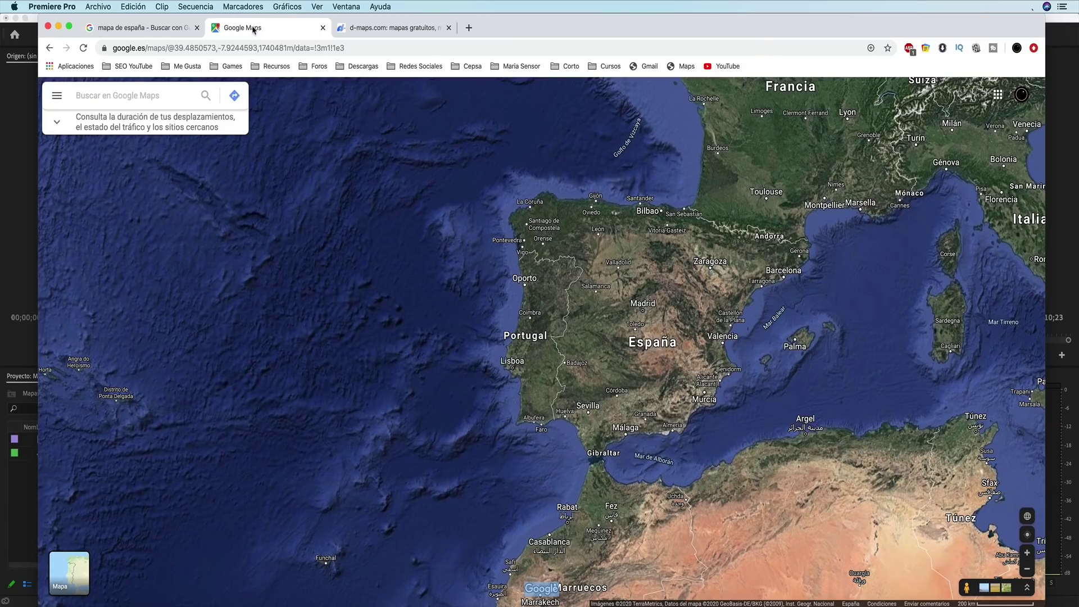
left_click(76, 568)
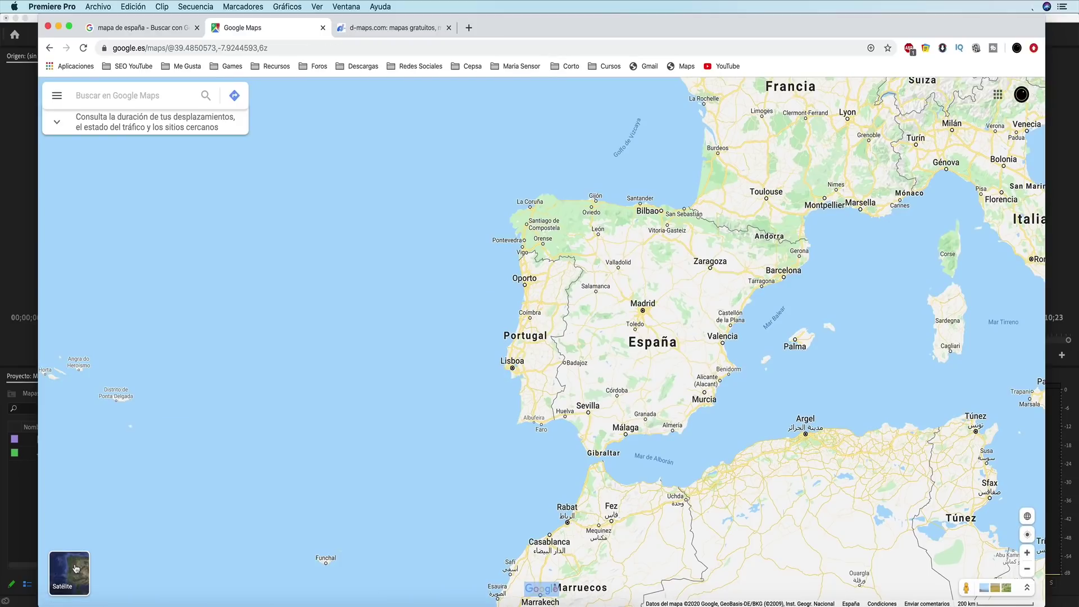
On d-maps.com, go Europa > España > España and open the coasts/borders map.
left_click(392, 29)
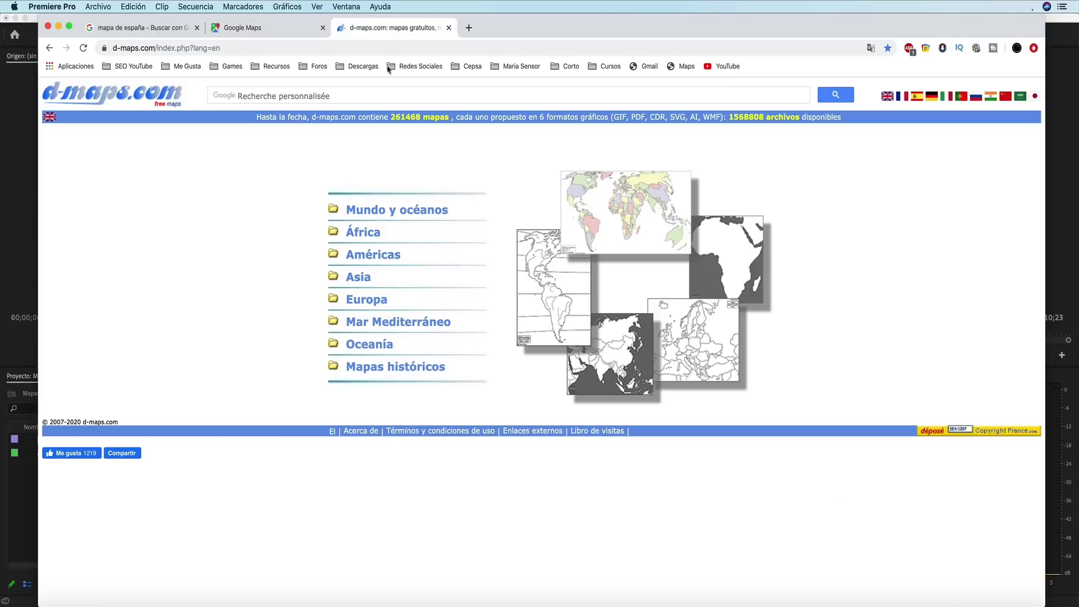
left_click(367, 301)
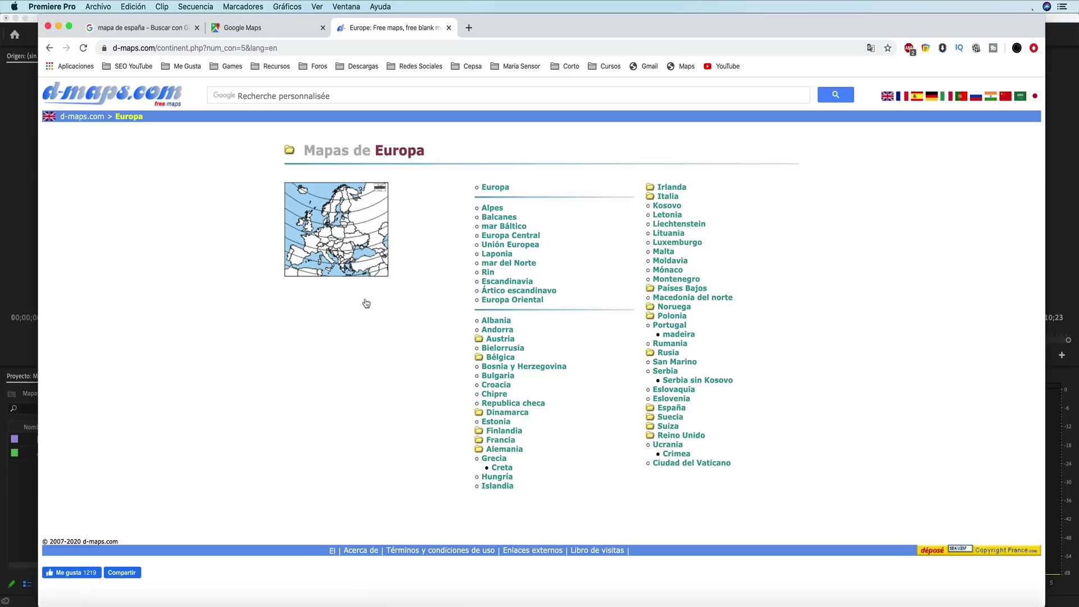
left_click(663, 409)
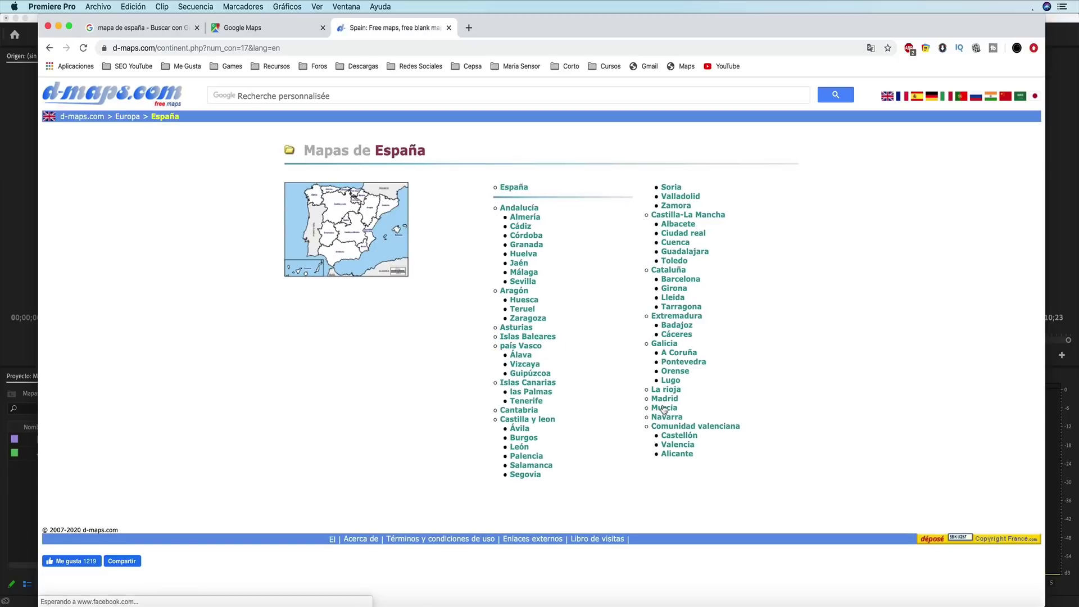
left_click(523, 188)
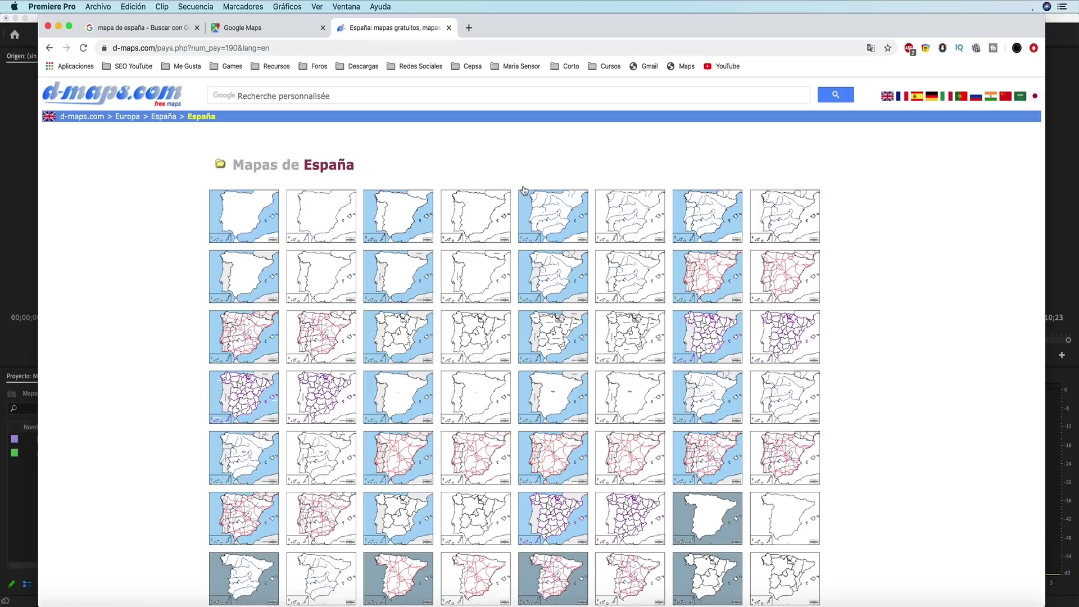
left_click(433, 226)
scroll(398, 212, "down", 5)
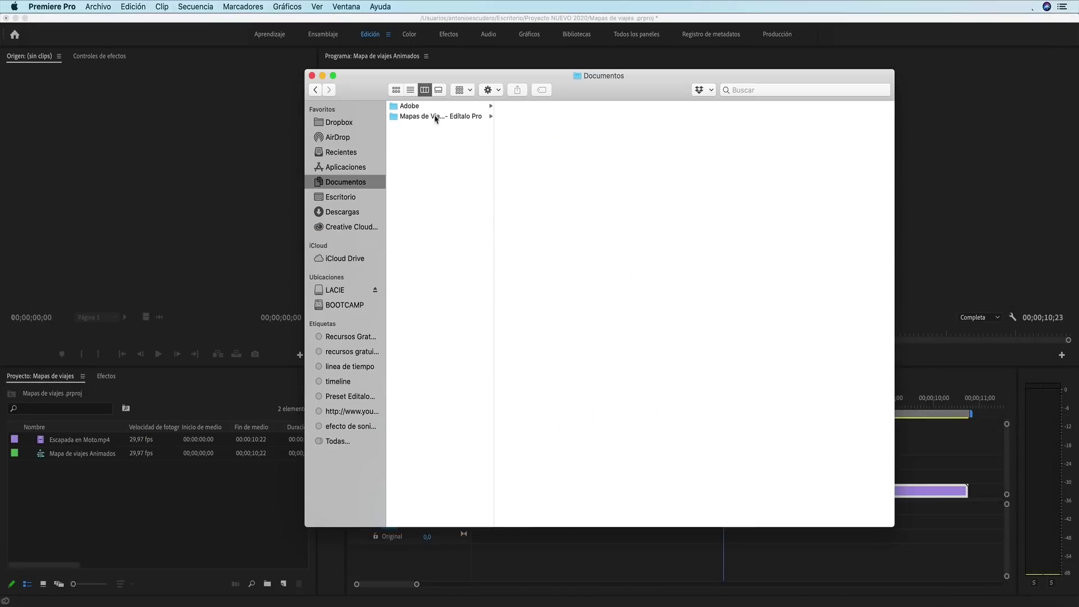
Browse Iconos Marcado Mapa pin folders, previewing 001 negro.png and then red 001 rojo.png.
left_click(540, 117)
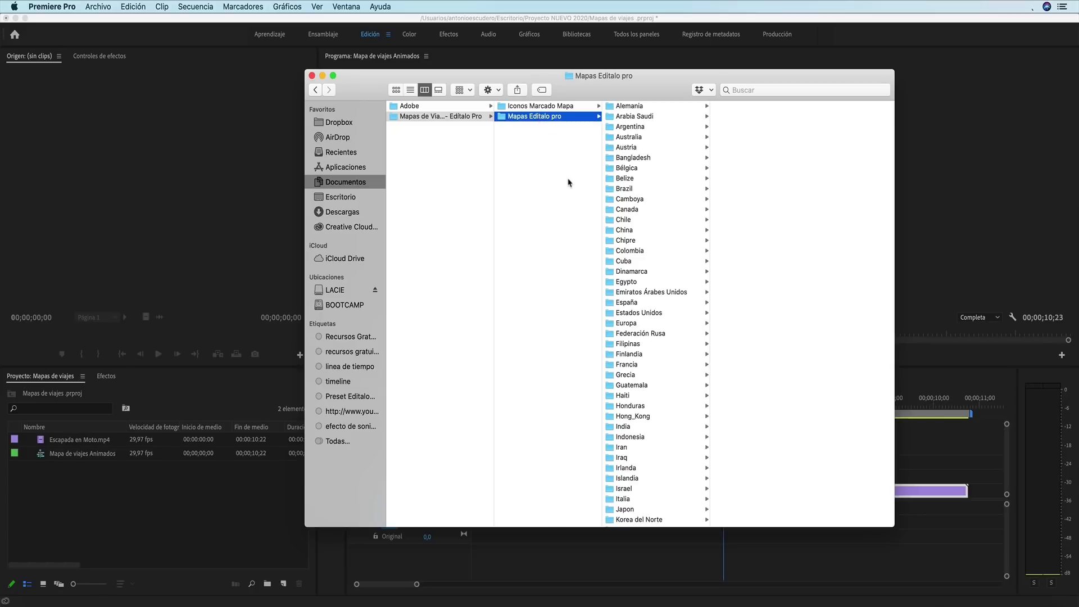
left_click(551, 106)
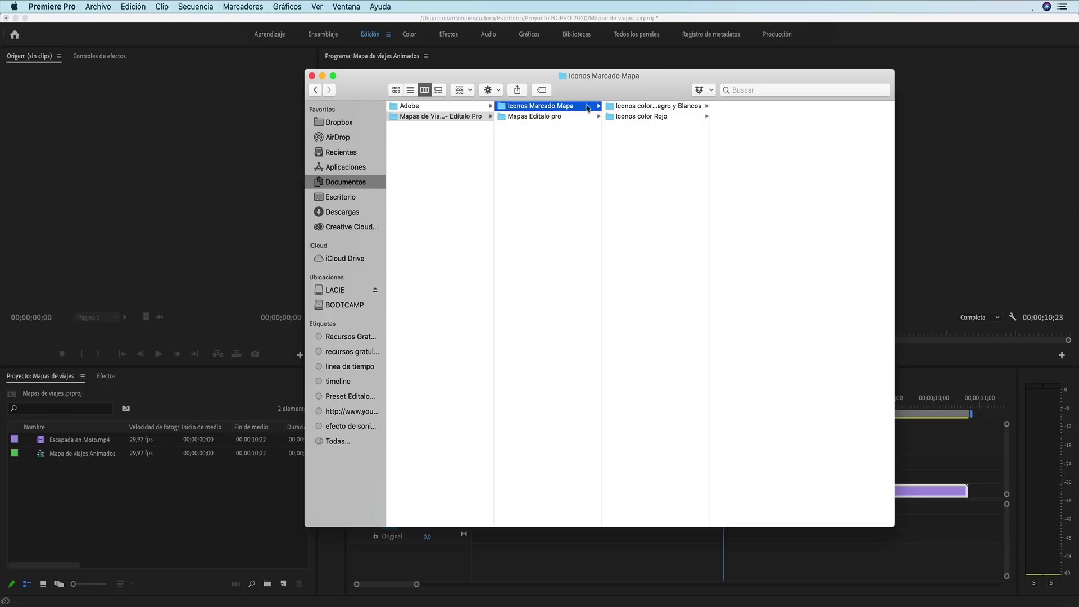
left_click(632, 107)
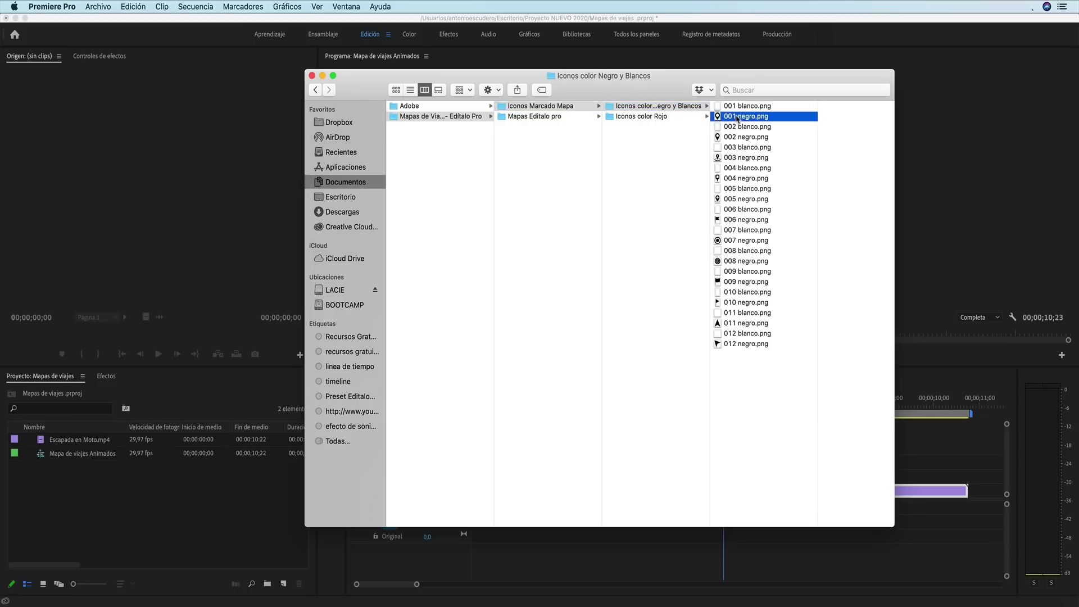
left_click(738, 117)
left_click(610, 116)
left_click(684, 105)
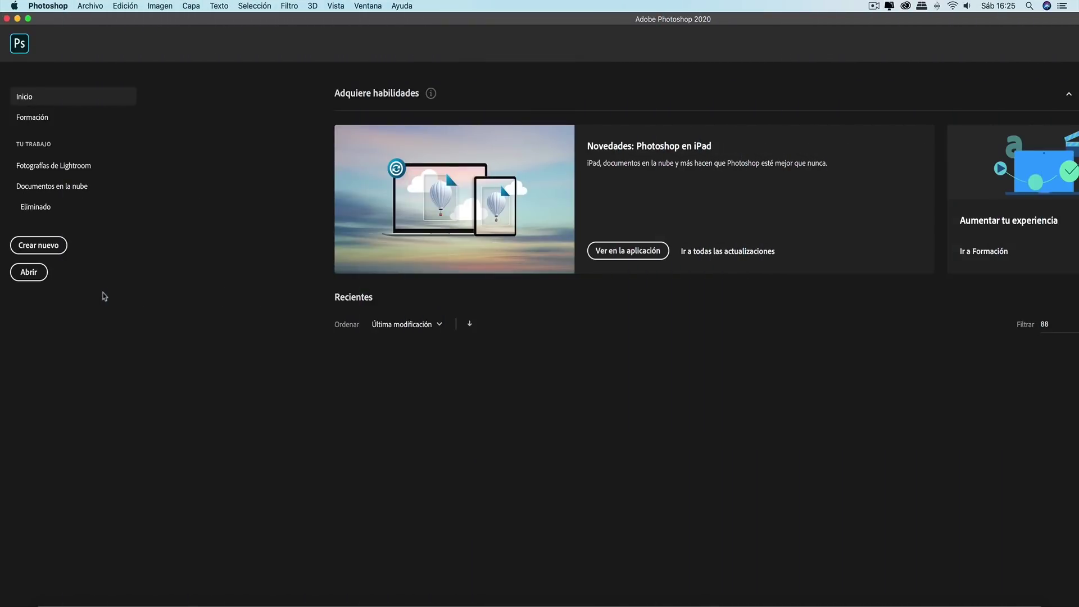
Open España.png from Mapas de Viajes Animados > Mapas Editalo pro > España.
left_click(29, 273)
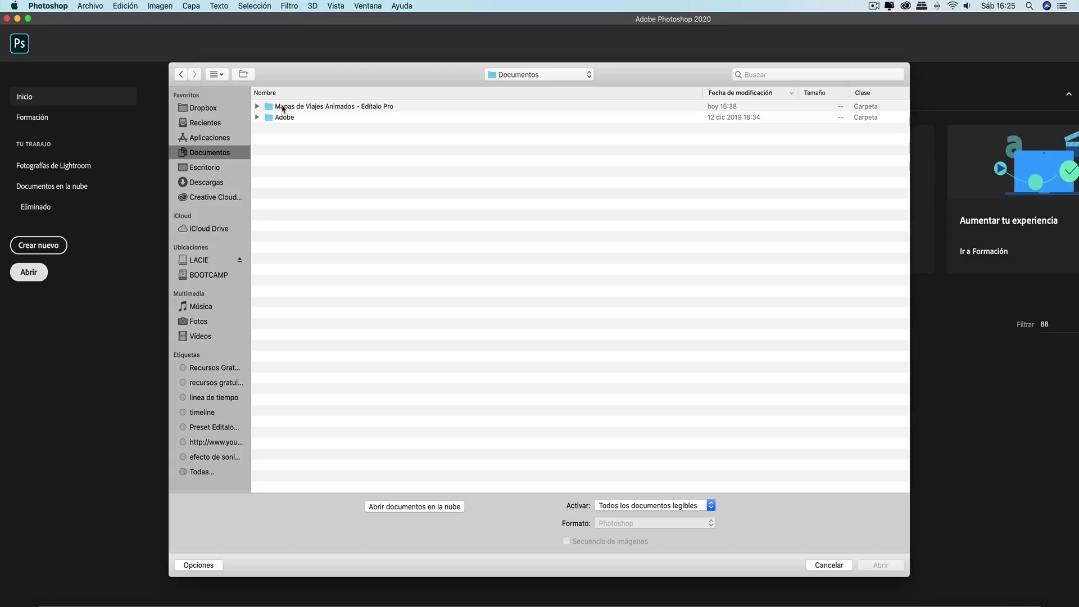
double_click(283, 109)
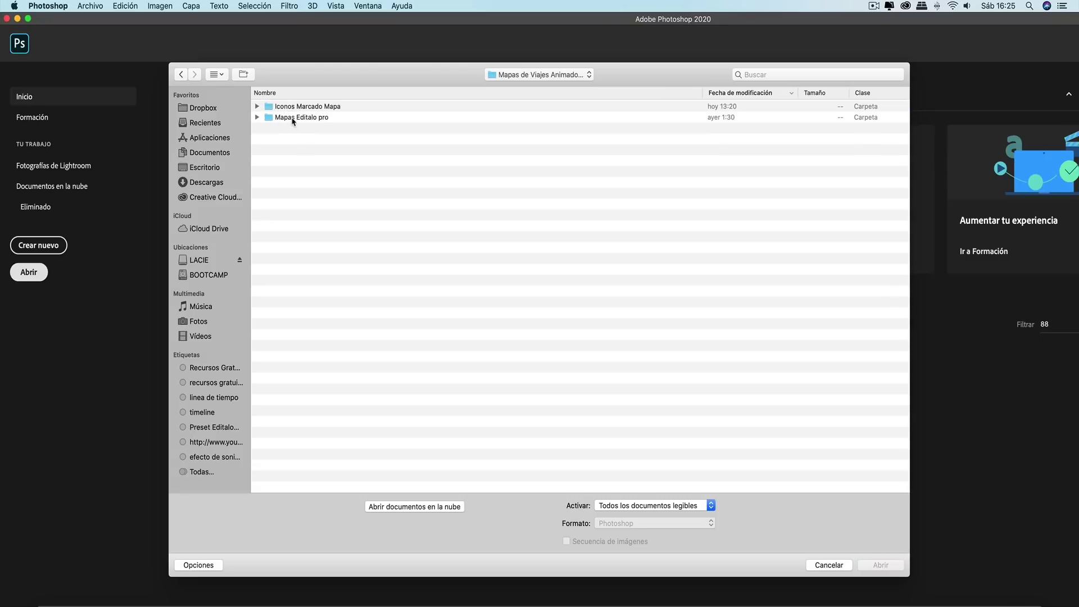
double_click(293, 118)
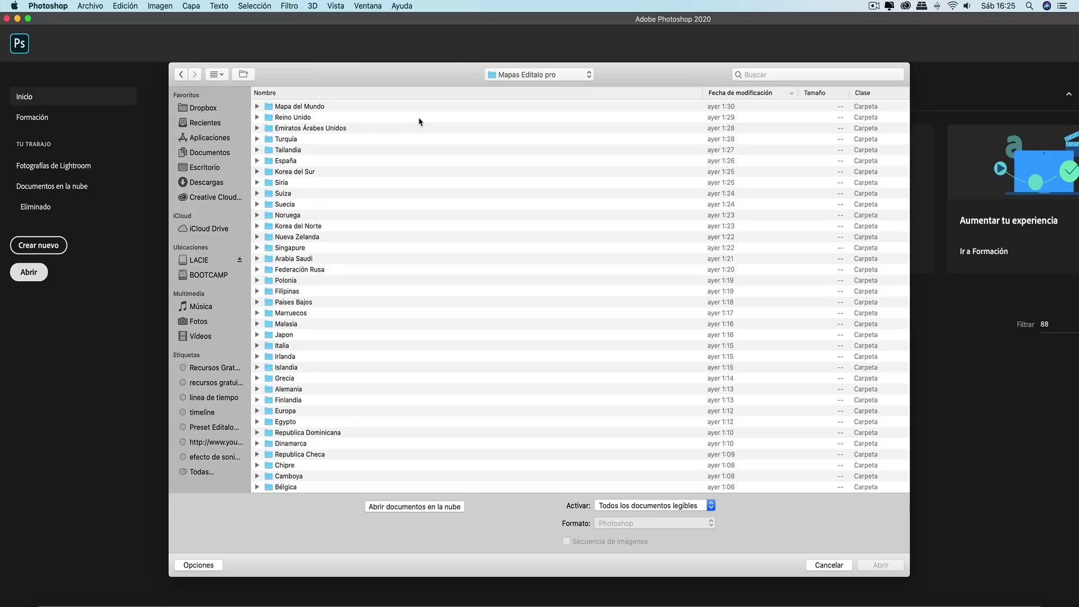
double_click(285, 164)
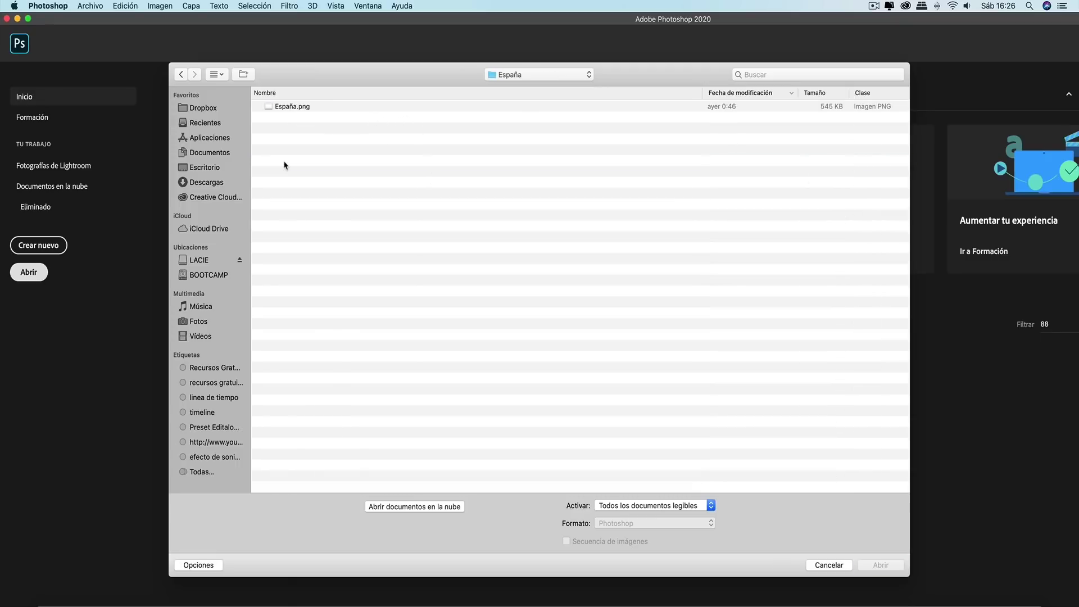
left_click(287, 110)
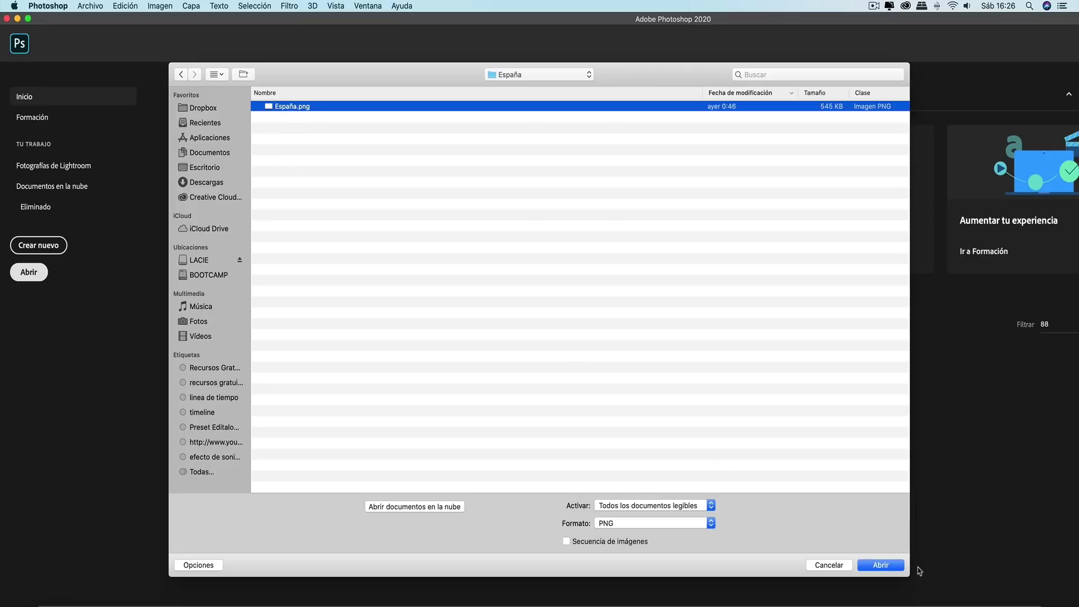
left_click(889, 567)
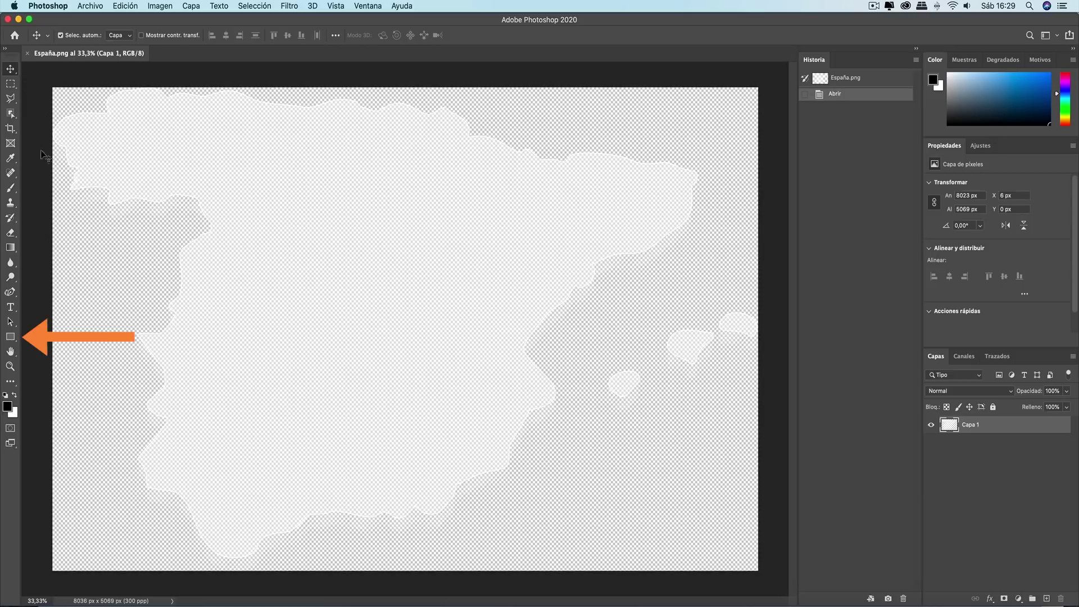
Draw a black-filled rectangle spanning the entire España.png canvas.
left_click(13, 338)
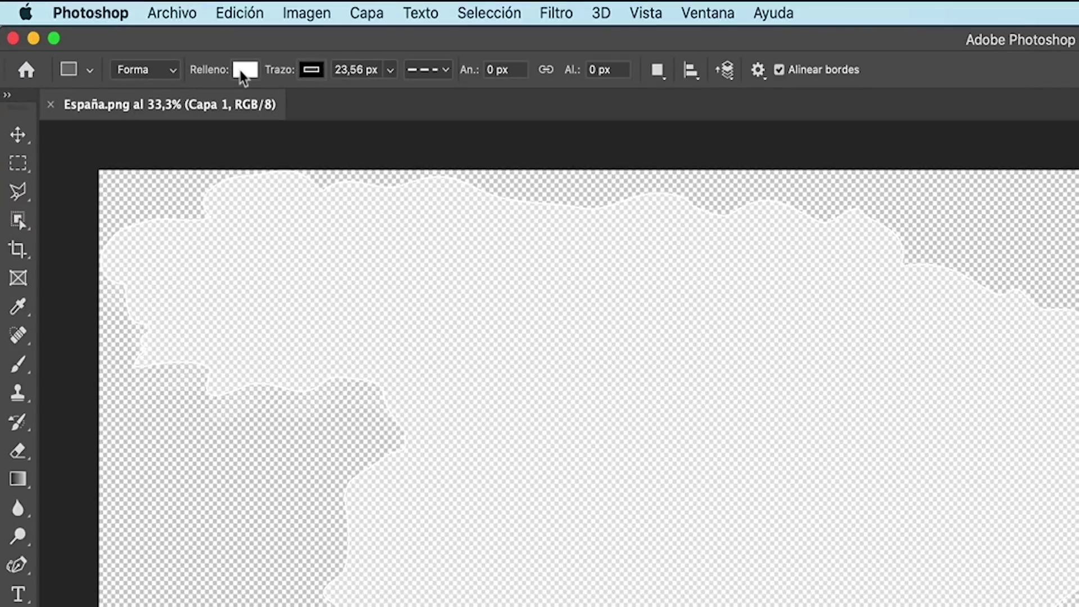
left_click(225, 65)
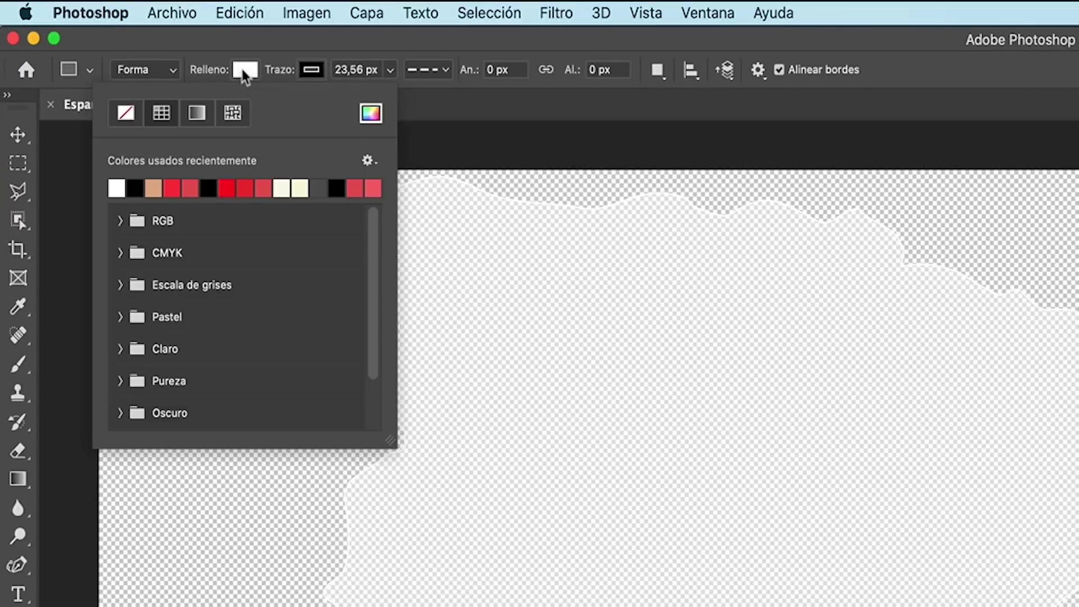
left_click(135, 187)
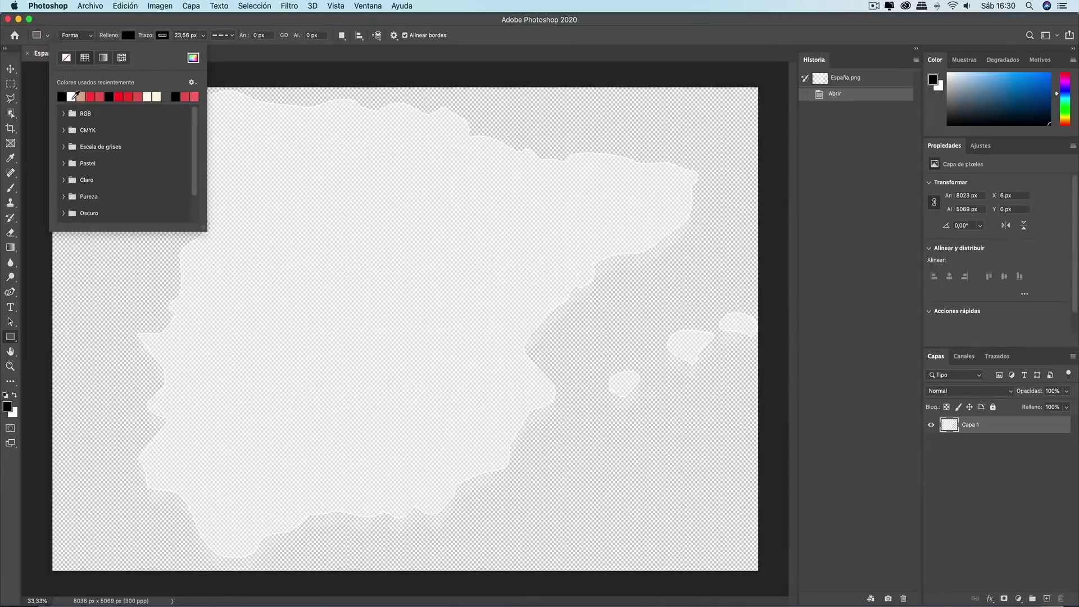
left_click(129, 31)
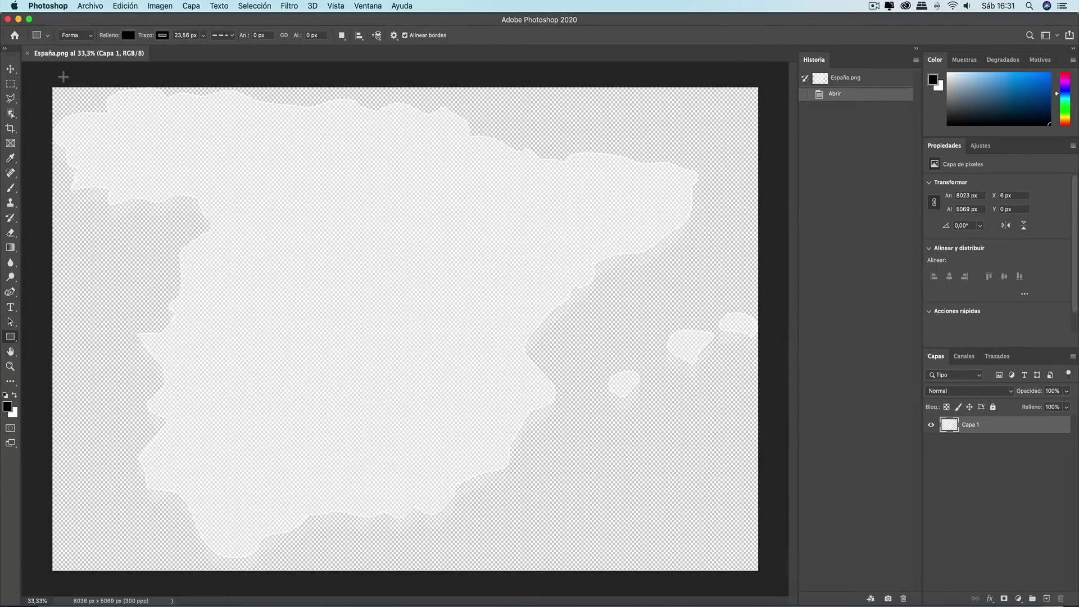
left_click(40, 80)
mouse_move(41, 80)
left_mouse_down()
mouse_move(216, 218)
mouse_move(765, 582)
left_mouse_up()
key("v")
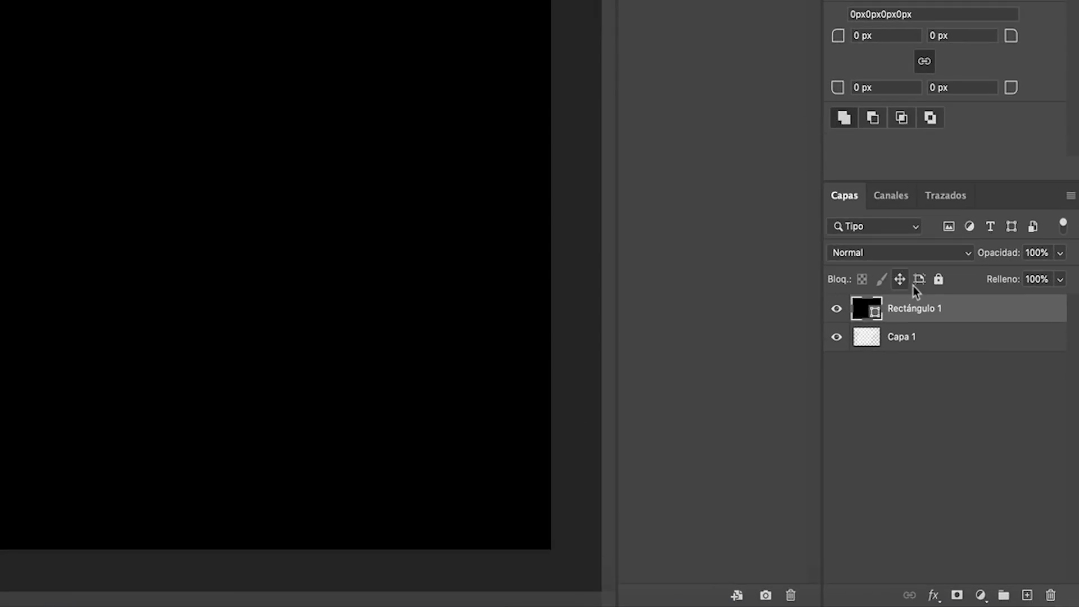
Rename the rectangle layer Fondo and move it below Capa 1.
double_click(914, 308)
key("BackSpace")
type("Fondo")
key("Return")
left_click_drag(911, 309, 925, 360)
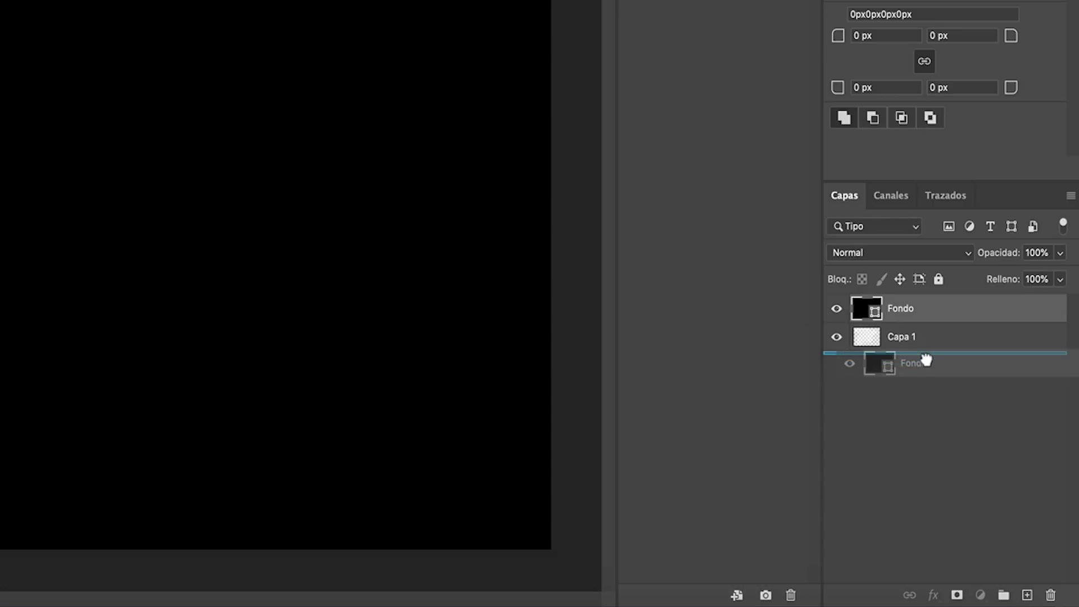
left_click_drag(926, 360, 926, 364)
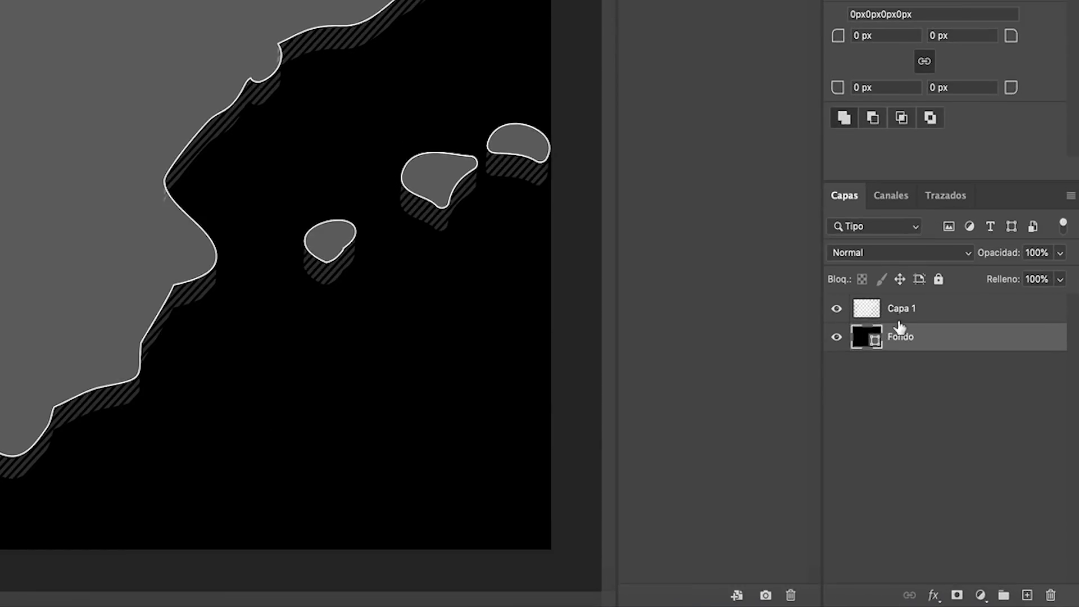
Rename the Capa 1 map layer to Mapa.
double_click(968, 425)
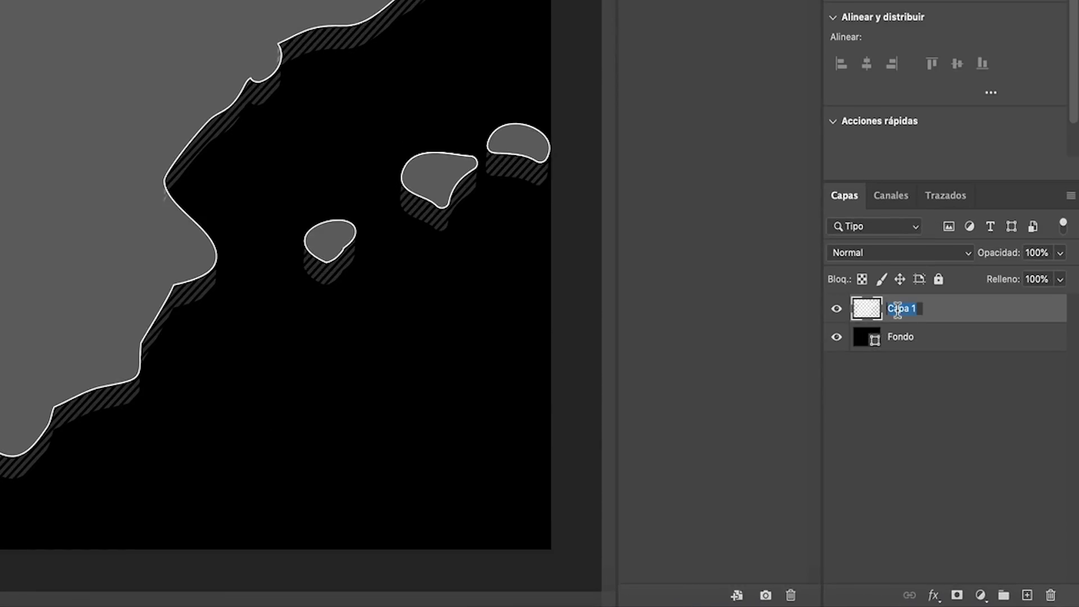
type("Mapa")
key("Return")
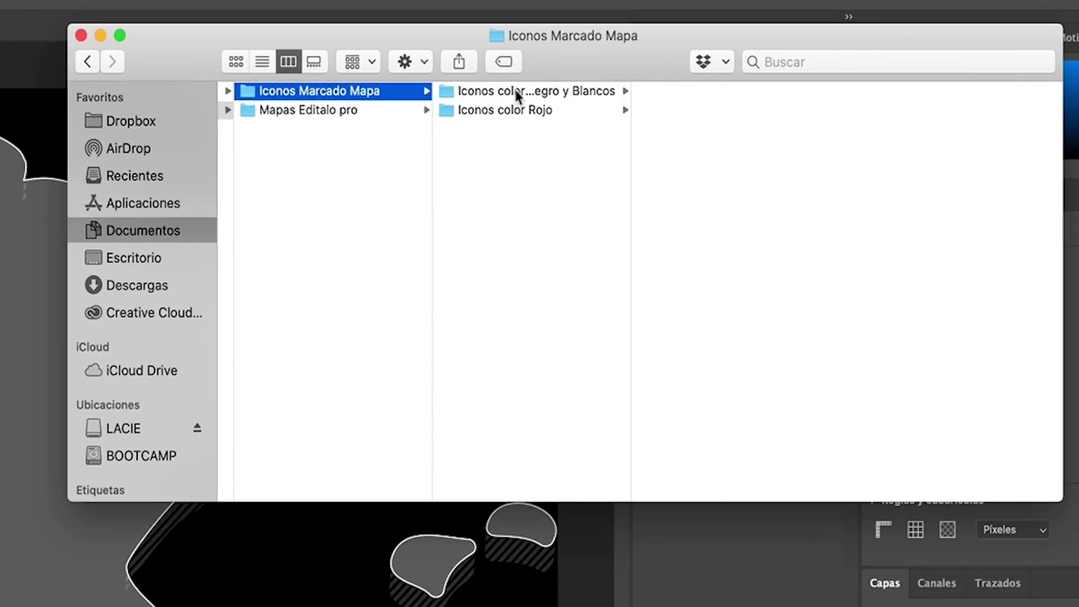
Place the white 001 blanco.png pin, scaled down to about 9.84%, over Huelva.
left_click(504, 92)
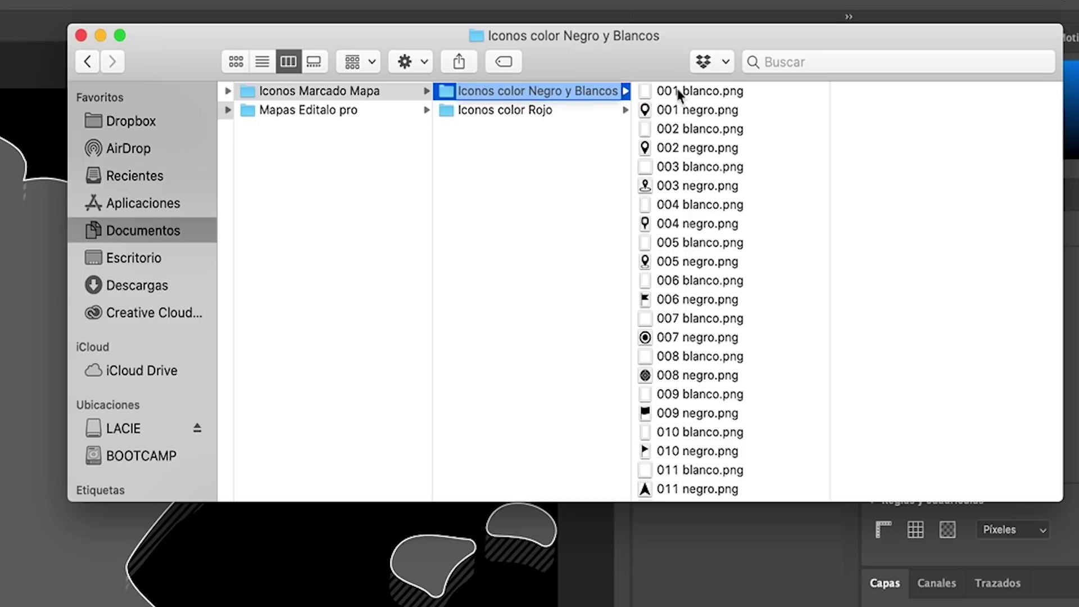
left_click(696, 92)
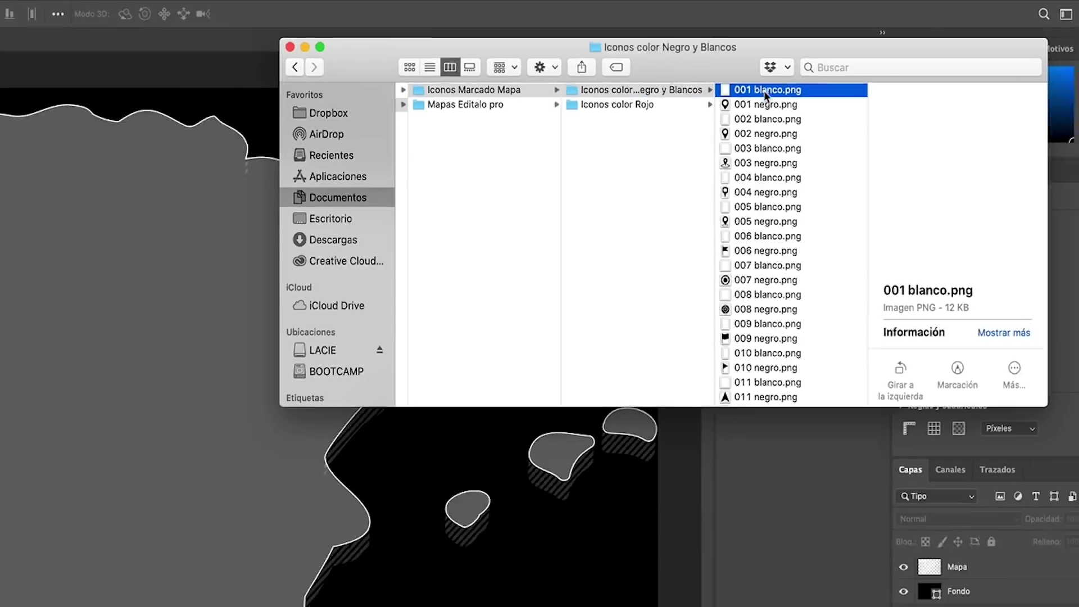
left_click_drag(831, 89, 362, 339)
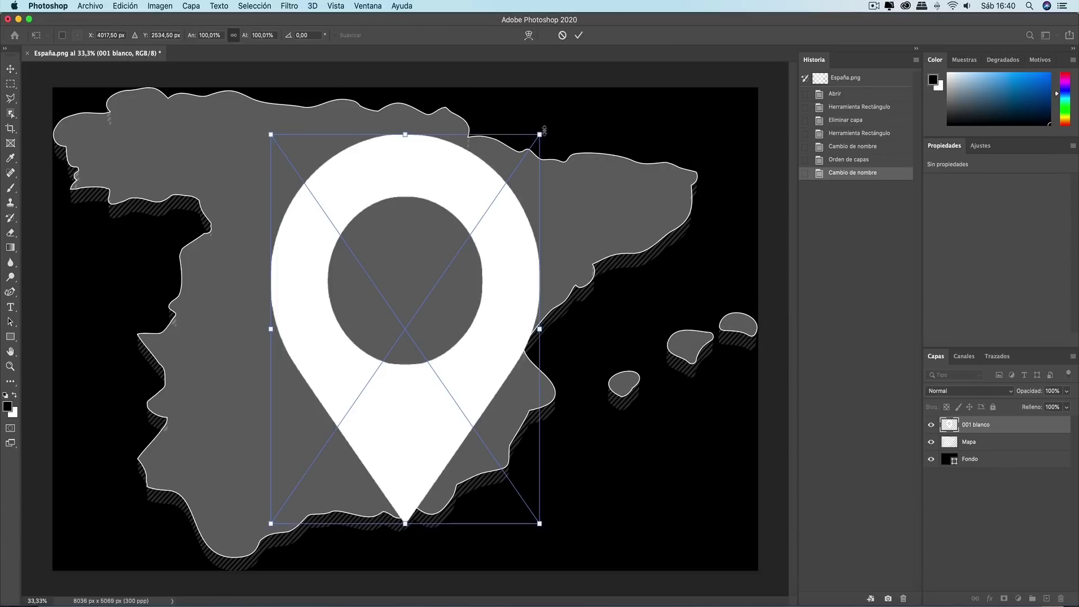
left_click_drag(541, 132, 353, 531)
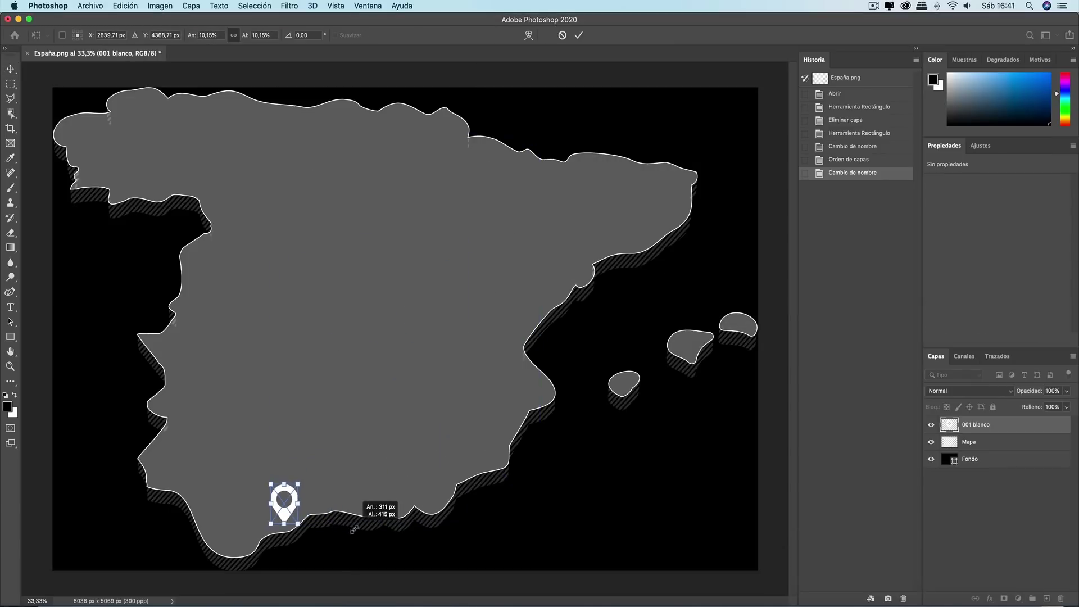
left_click_drag(284, 502, 167, 460)
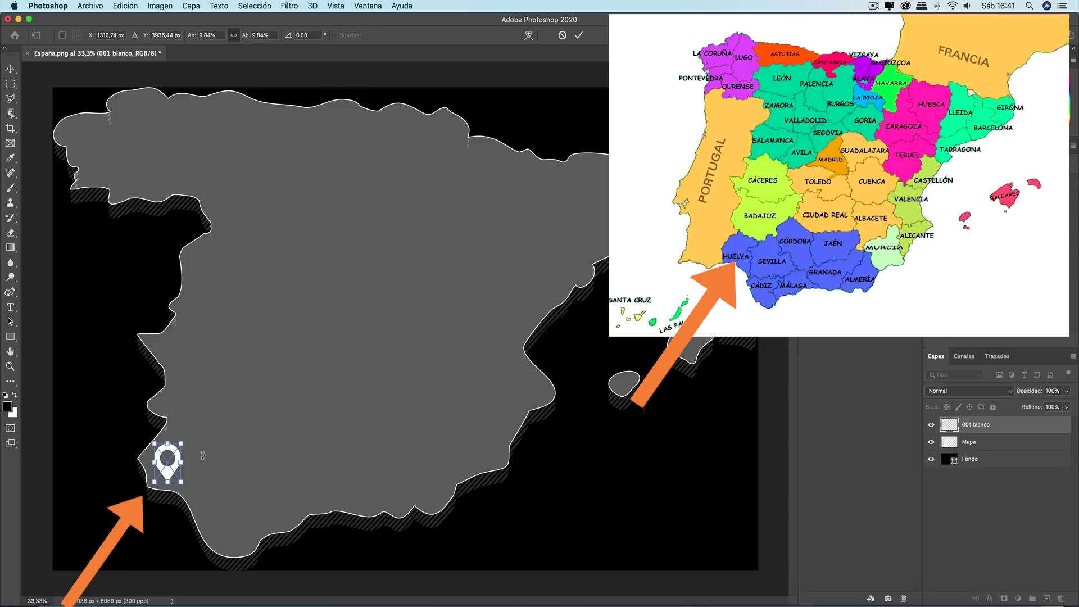
key("Return")
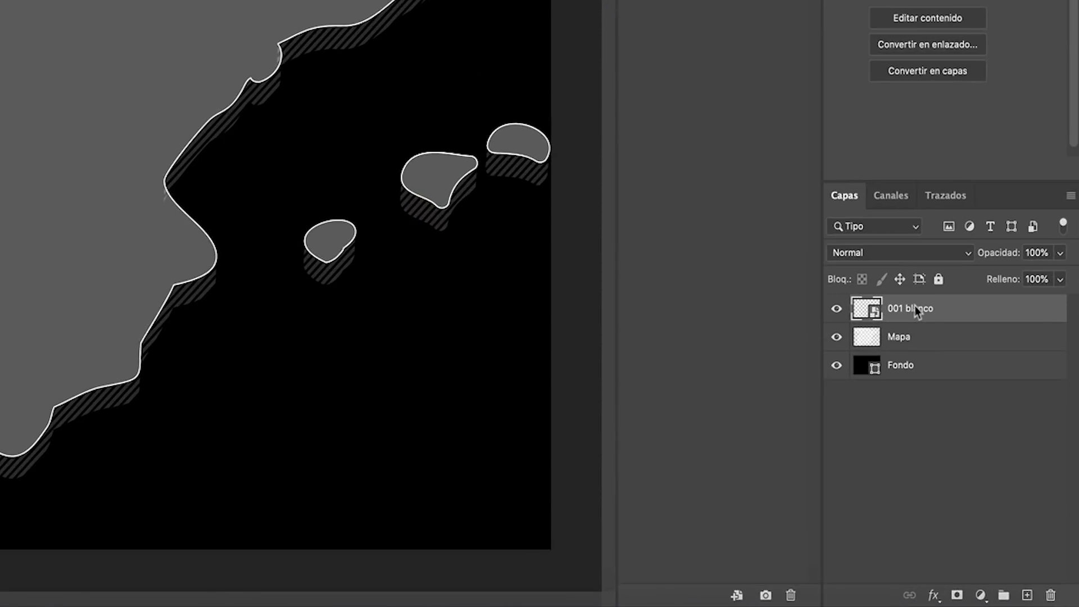
Rename the 001 blanco pin layer to Huelva.
double_click(957, 385)
type("Huelva")
key("Return")
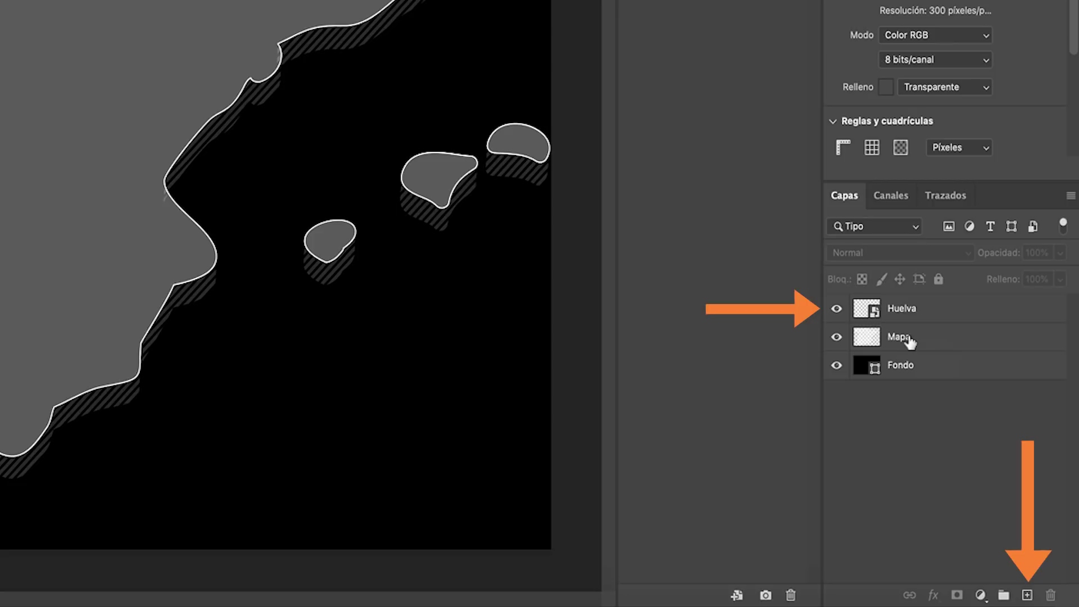
Duplicate the Huelva pin, move the copy to Madrid, and name it Madrid.
mouse_move(901, 309)
left_mouse_down()
mouse_move(1020, 513)
mouse_move(1027, 596)
left_mouse_up()
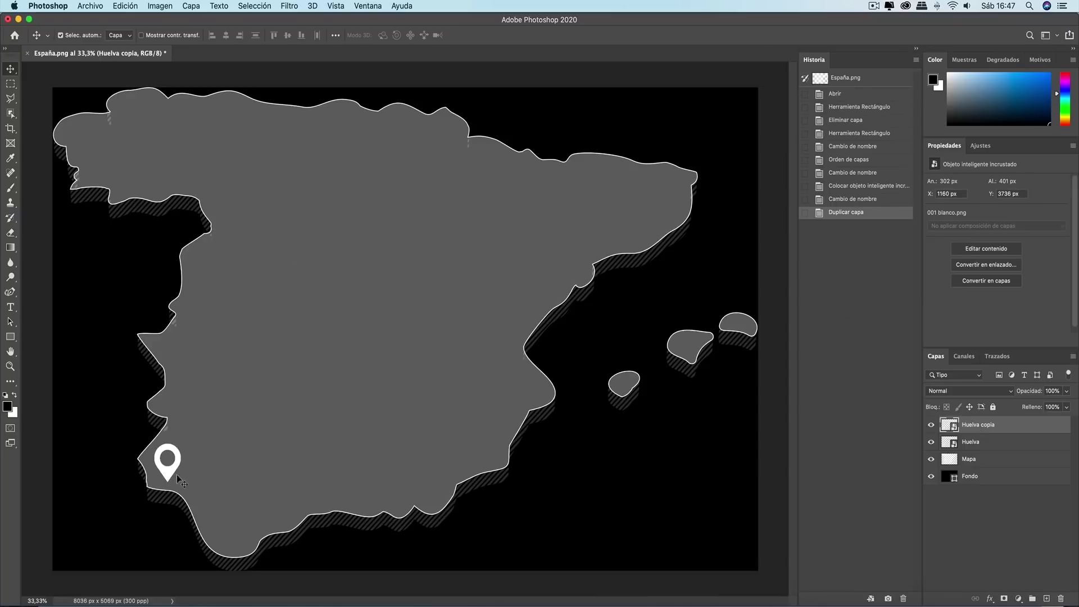
mouse_move(169, 469)
left_mouse_down()
mouse_move(239, 418)
mouse_move(353, 299)
left_mouse_up()
double_click(979, 424)
type("Madrid")
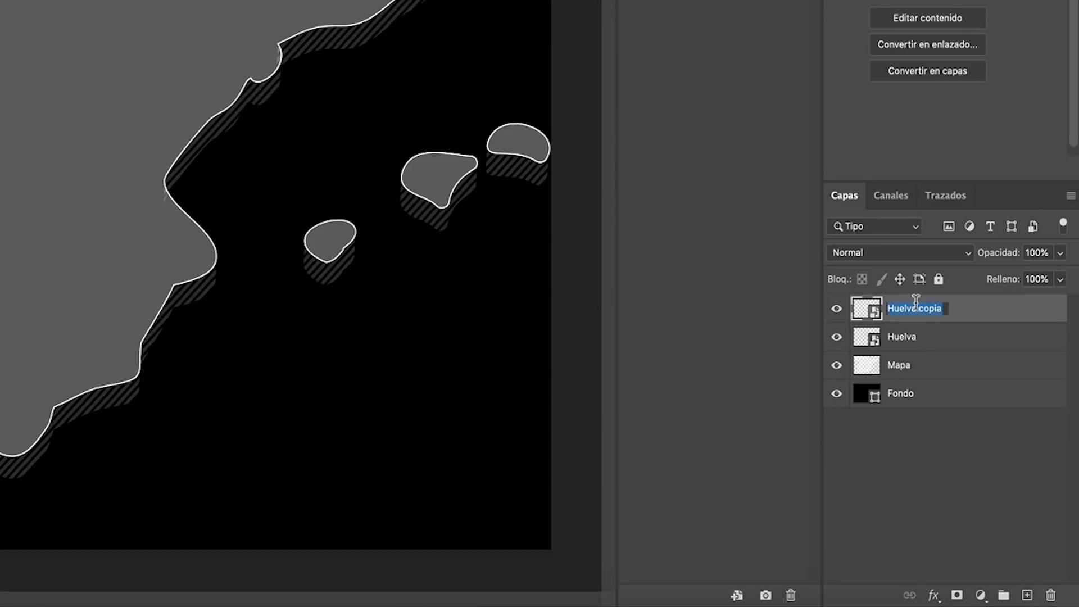
key("Return")
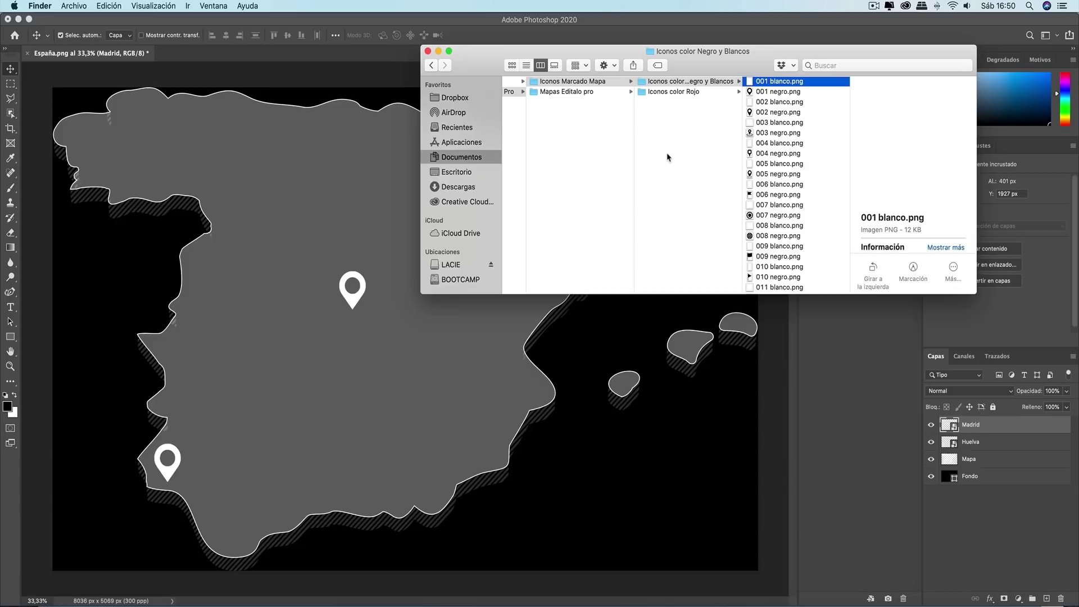
Place the white 007 blanco.png ring at about 8% on Córdoba, naming its layer Cordoba.
left_click(777, 206)
left_click_drag(776, 207, 399, 399)
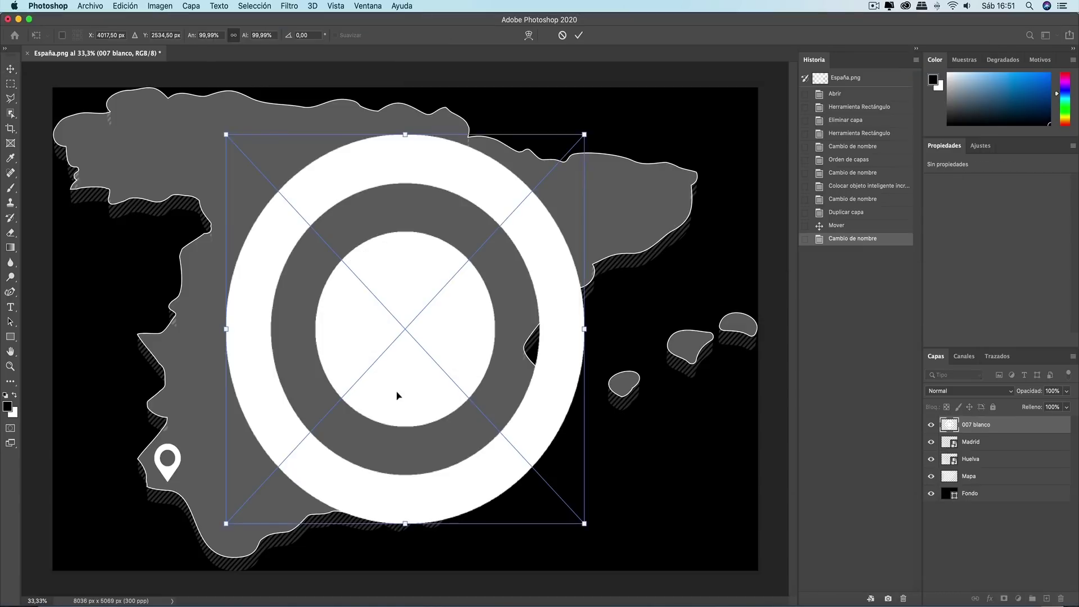
mouse_move(584, 135)
left_mouse_down()
mouse_move(257, 491)
mouse_move(310, 412)
left_mouse_up()
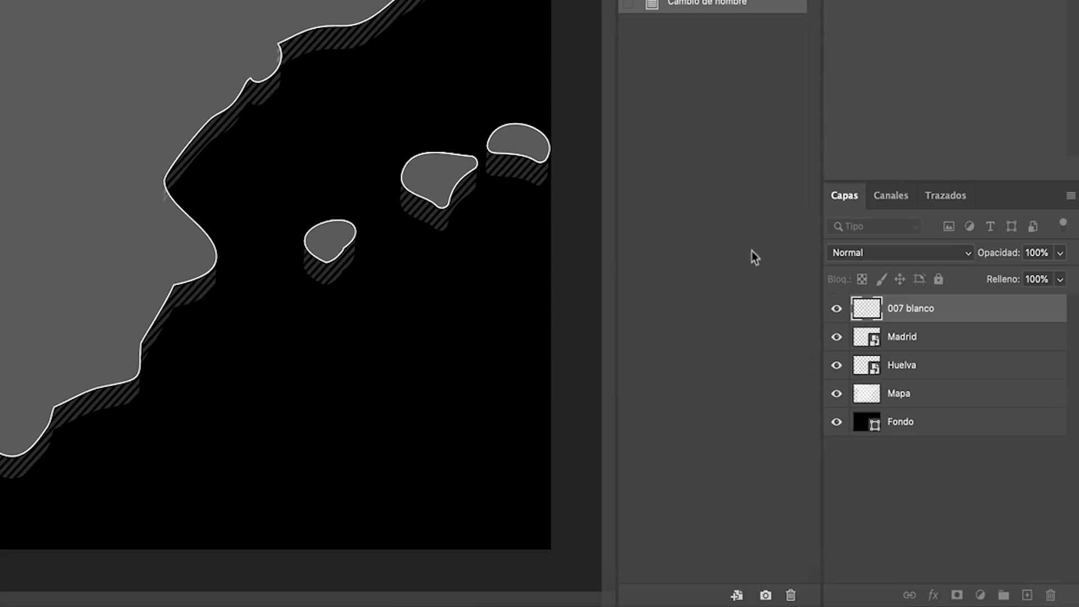
double_click(908, 308)
type("Cordoba")
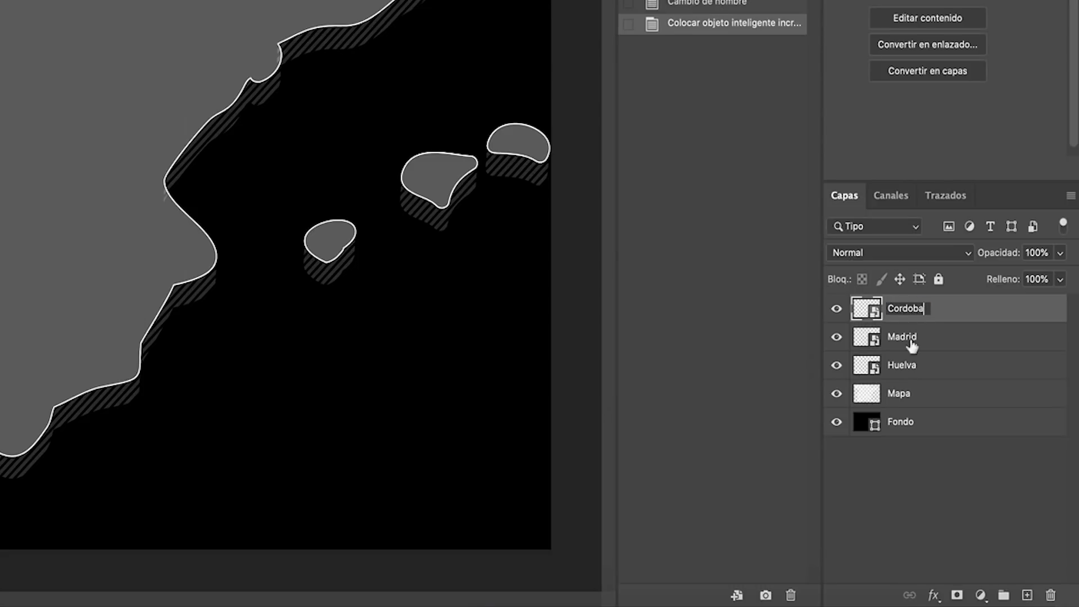
key("Return")
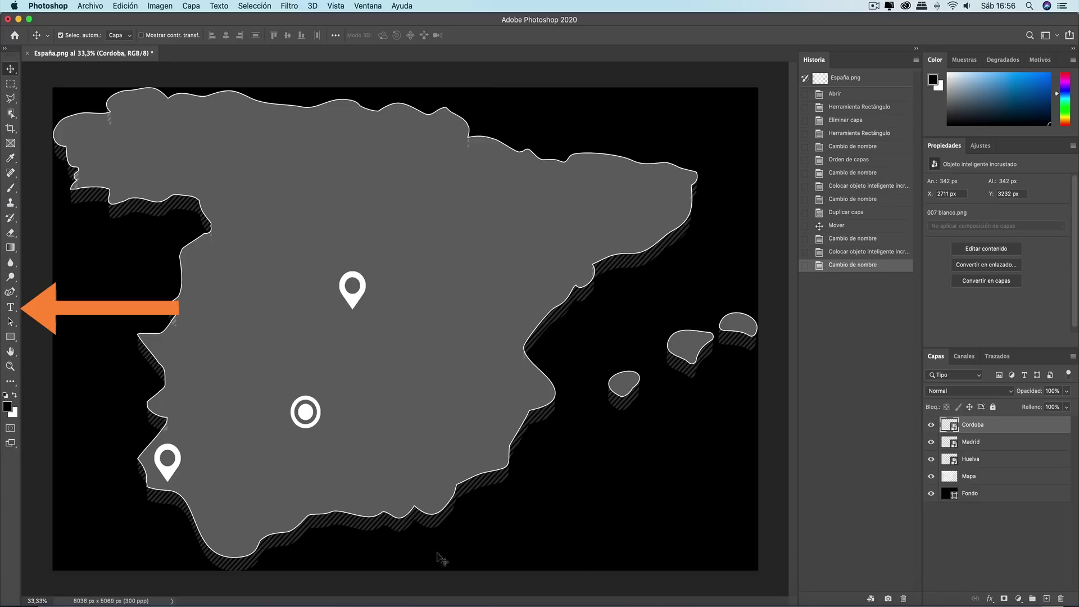
left_click(11, 309)
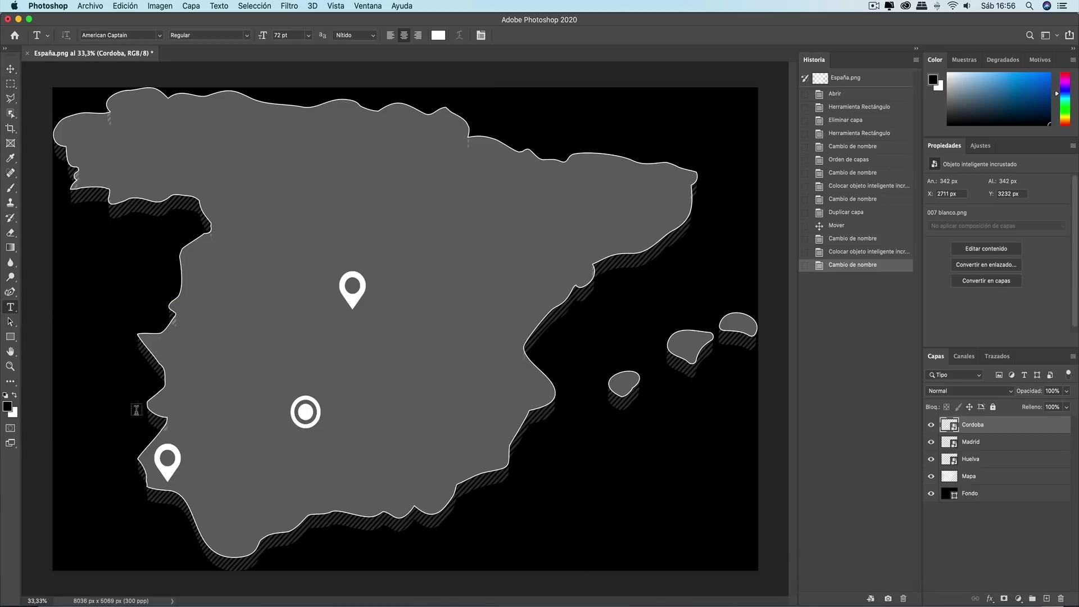
Type a white HUELVA label and move it just to the right of the Huelva pin.
left_click(194, 461)
type("HUELVA")
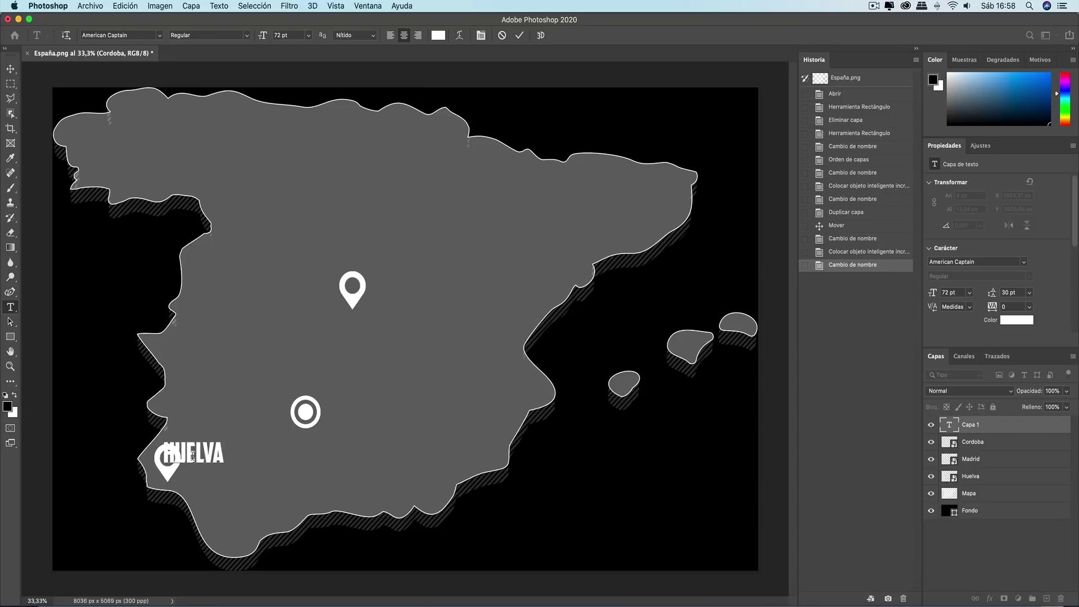
left_click(10, 69)
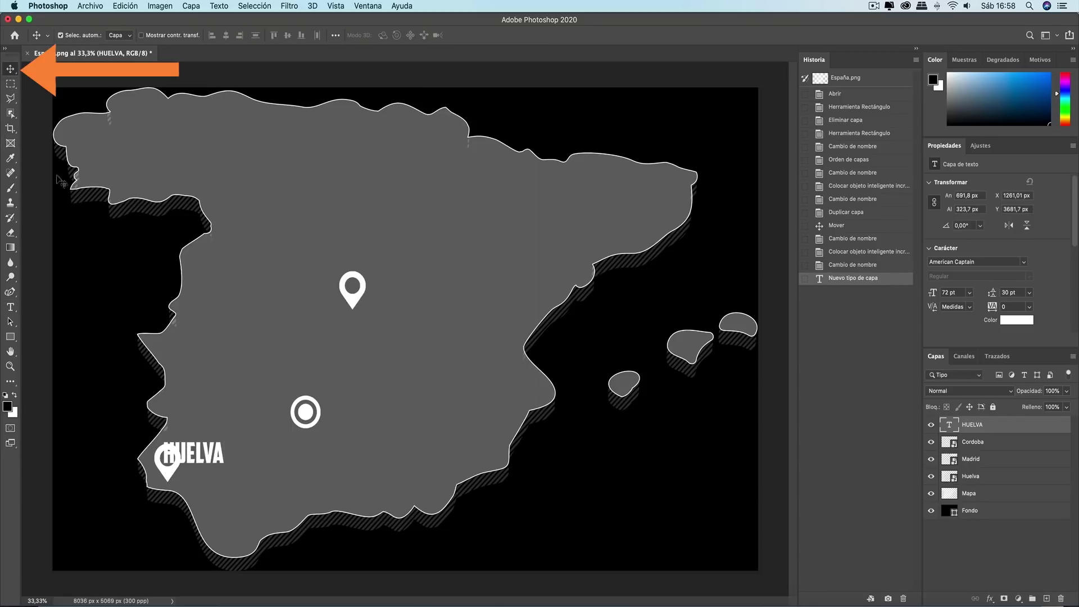
mouse_move(172, 443)
left_mouse_down()
mouse_move(209, 463)
mouse_move(254, 467)
left_mouse_up()
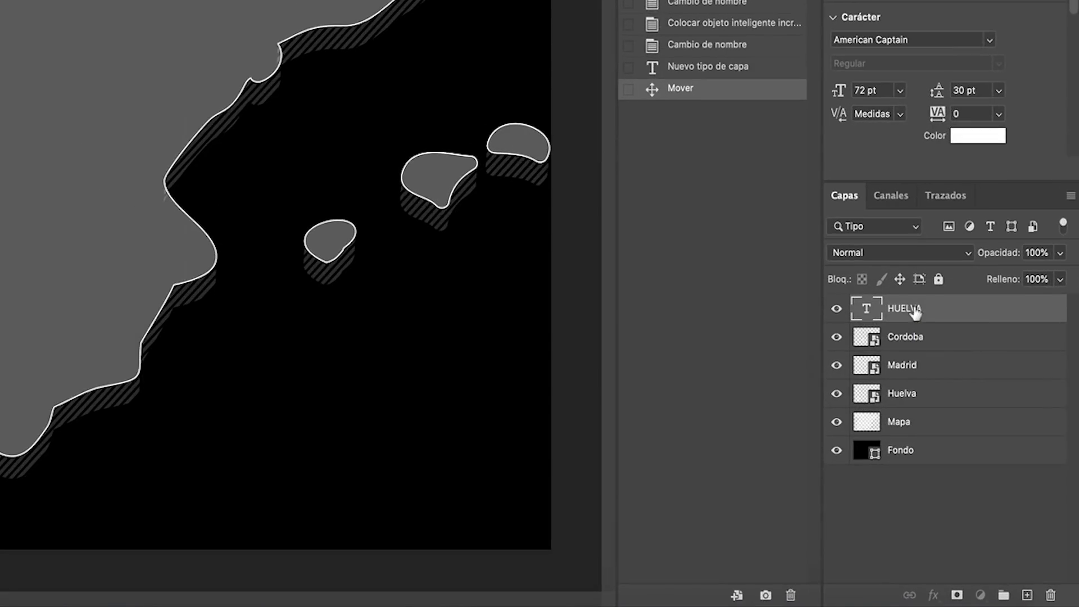
Duplicate the HUELVA text layer, move the copy beside the Córdoba ring and retype it CORDOBA.
left_click_drag(913, 313, 1029, 598)
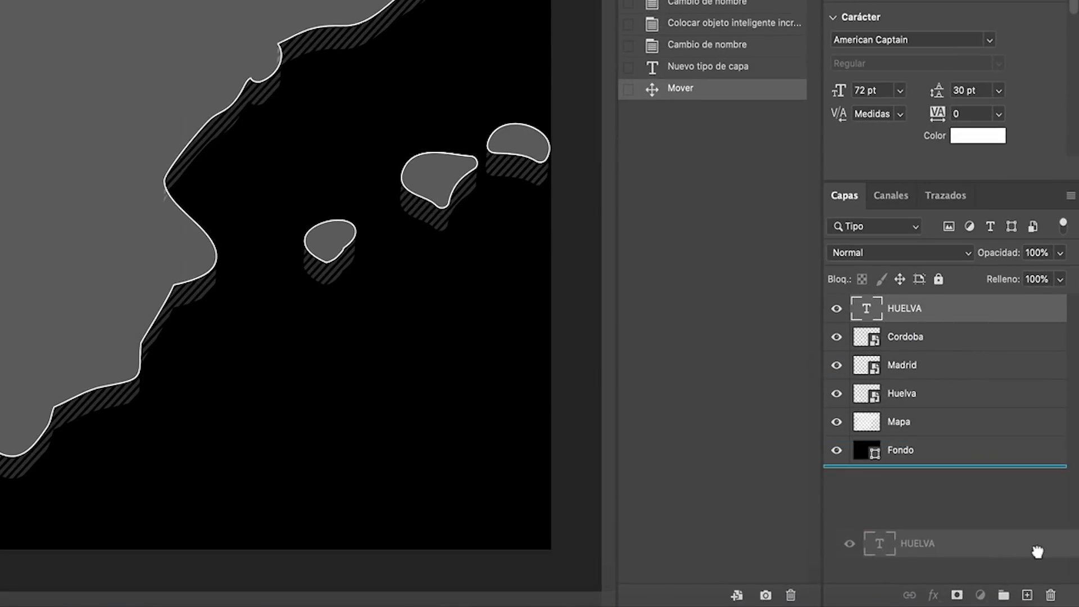
left_click_drag(1029, 599, 1027, 598)
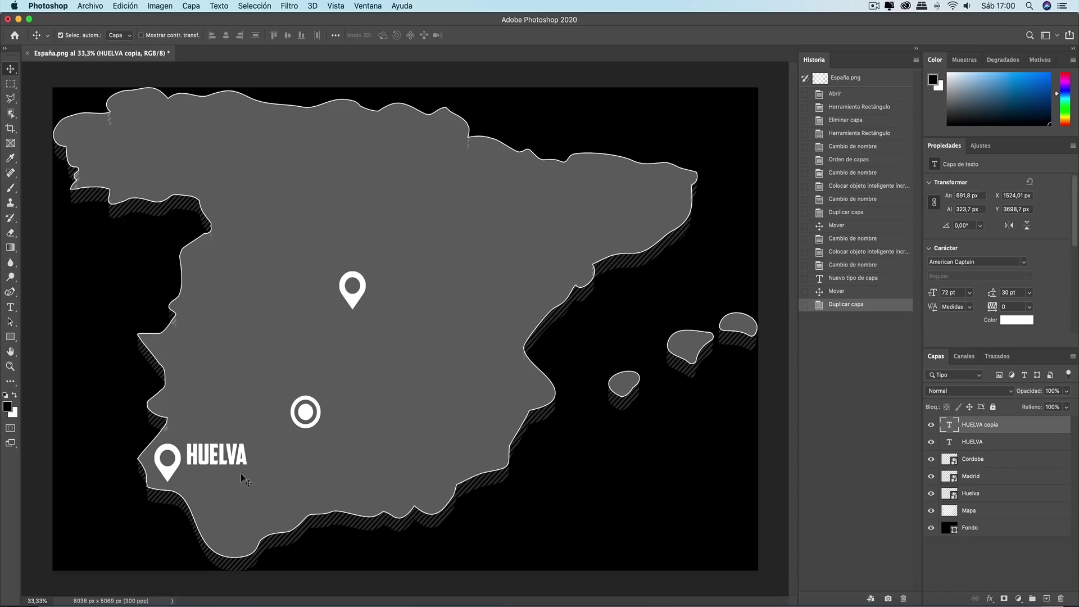
left_click_drag(242, 476, 352, 411)
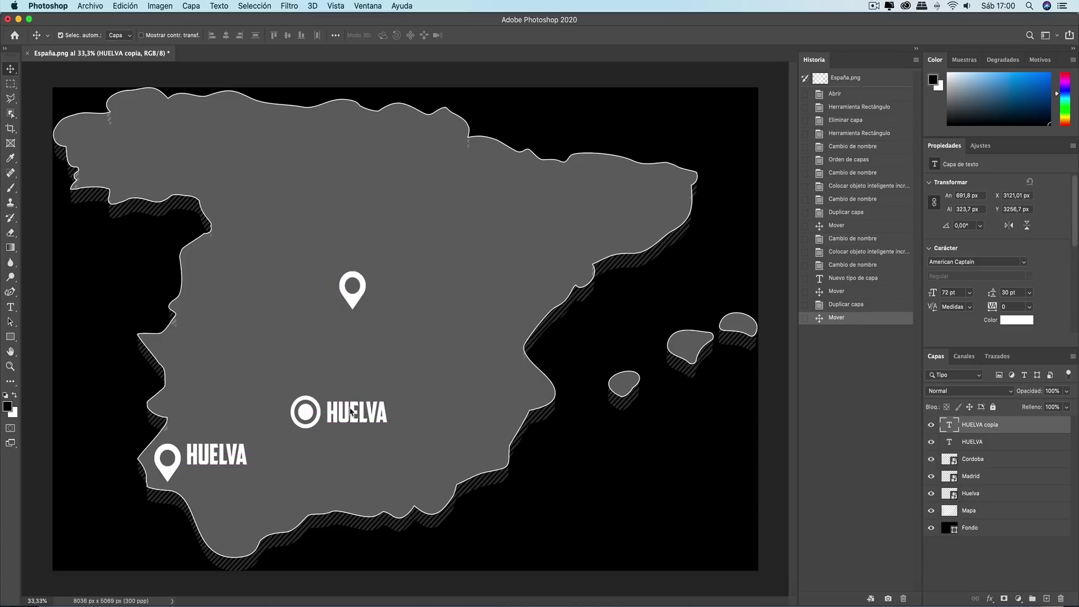
double_click(351, 411)
type("CORDOBA")
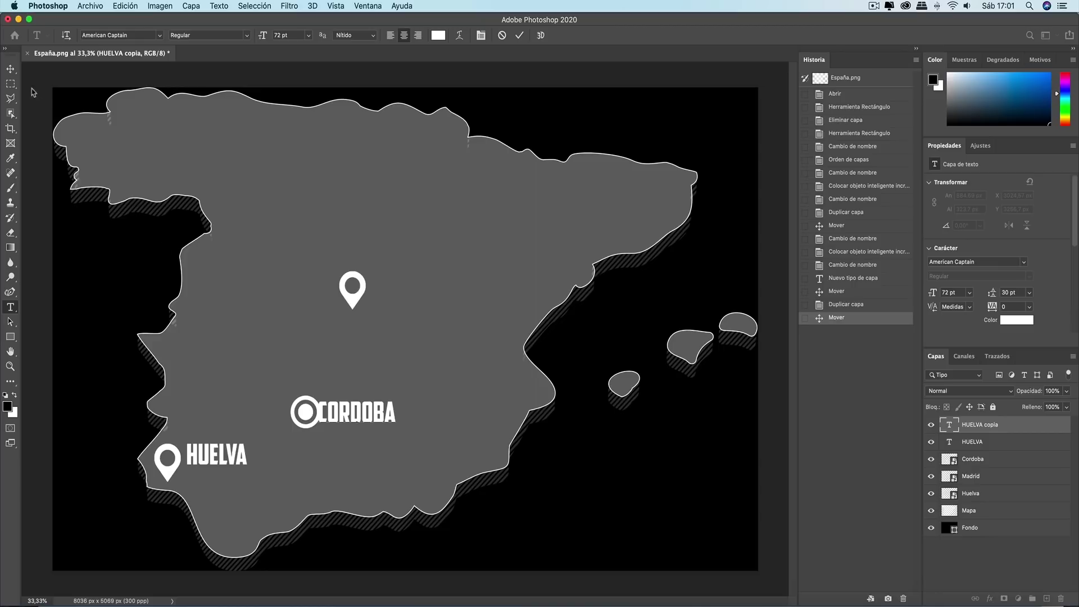
left_click(17, 71)
left_click_drag(344, 419, 353, 418)
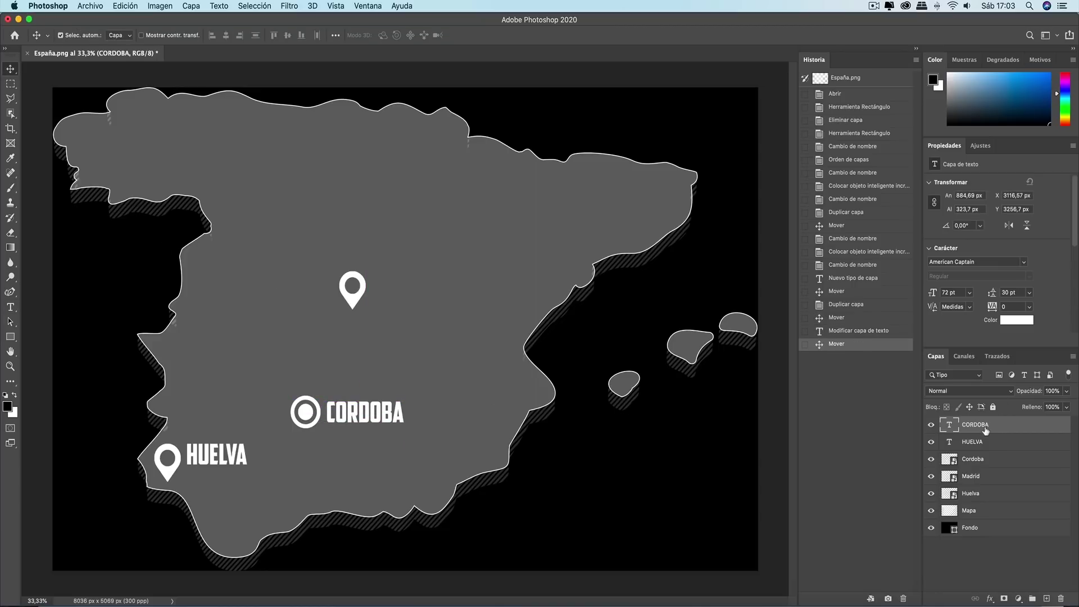
Duplicate the CORDOBA label, move it beside the Madrid pin, retype it MADRID and align it.
left_click_drag(984, 427, 1050, 598)
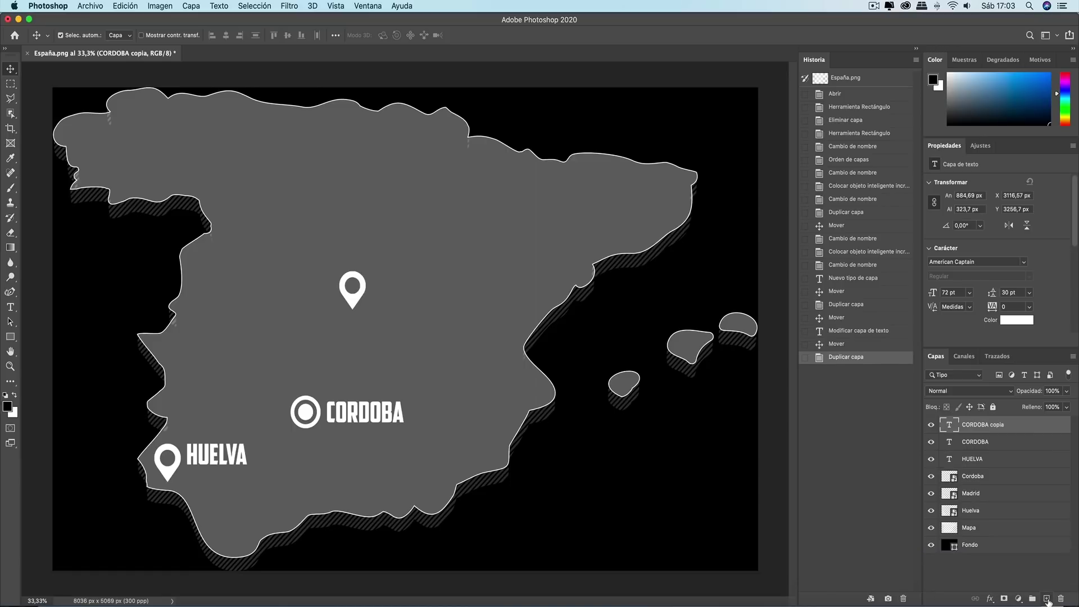
left_click_drag(337, 421, 382, 289)
double_click(382, 286)
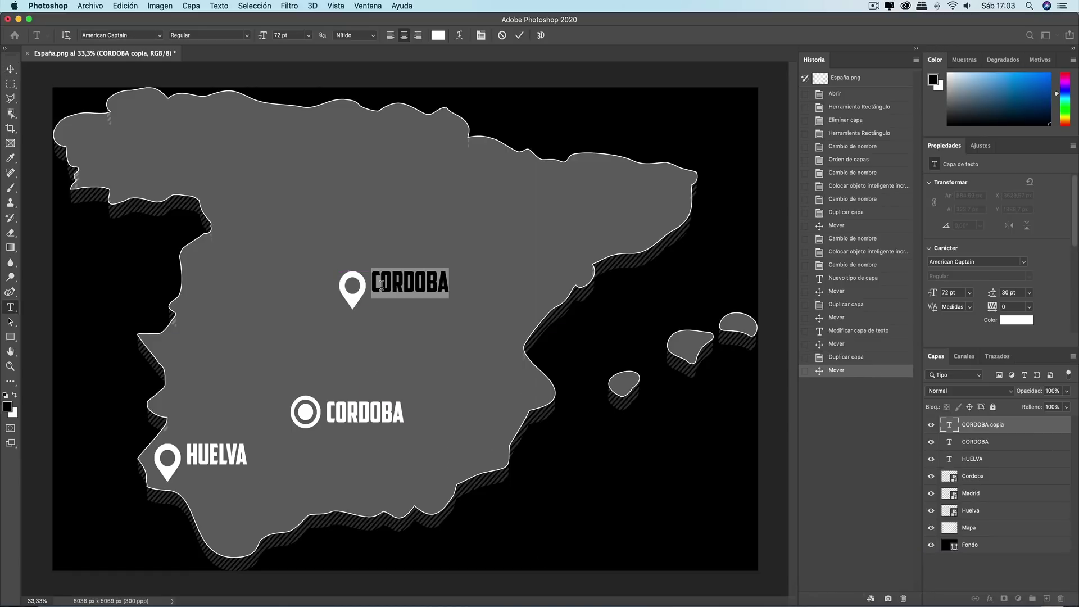
type("MADRID")
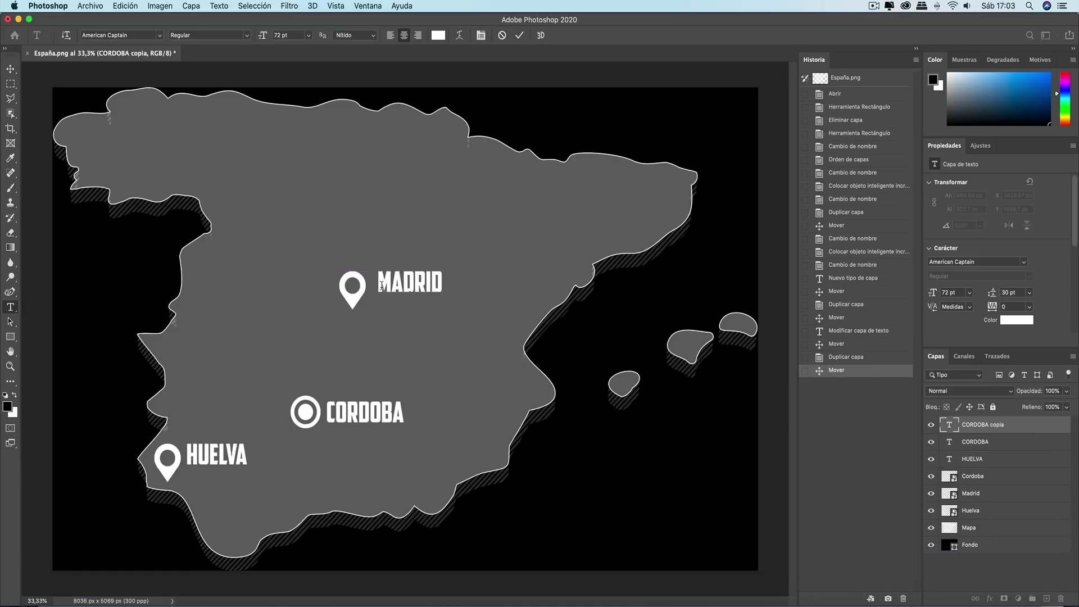
left_click(10, 68)
mouse_move(394, 282)
left_mouse_down()
mouse_move(390, 290)
mouse_move(387, 281)
left_mouse_up()
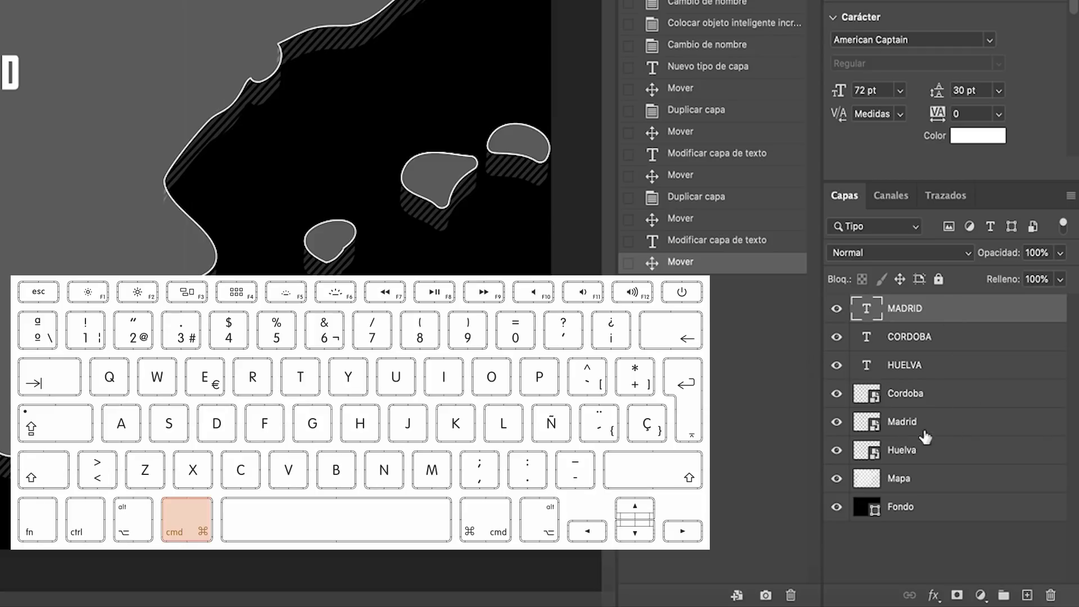
Merge the MADRID text layer with the Madrid pin layer using Combinar capas.
left_click(908, 424, "super")
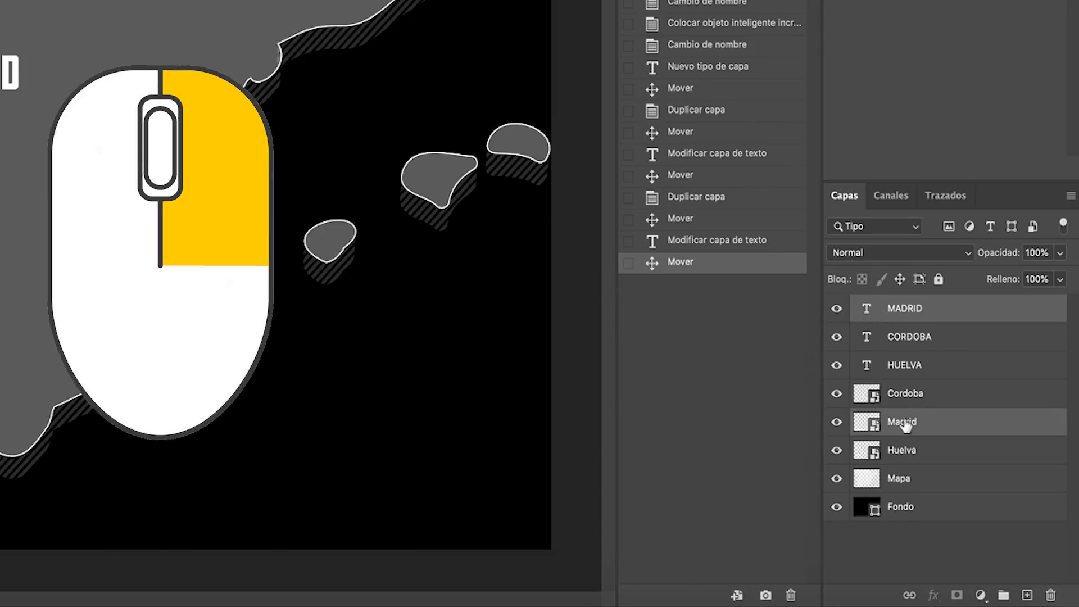
right_click(907, 425)
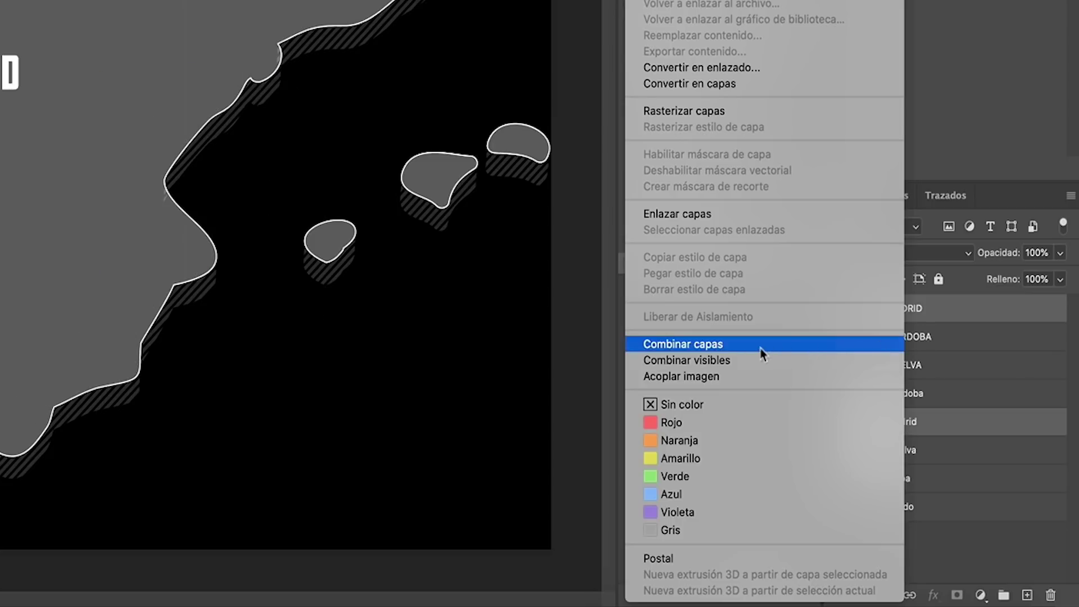
left_click(761, 348)
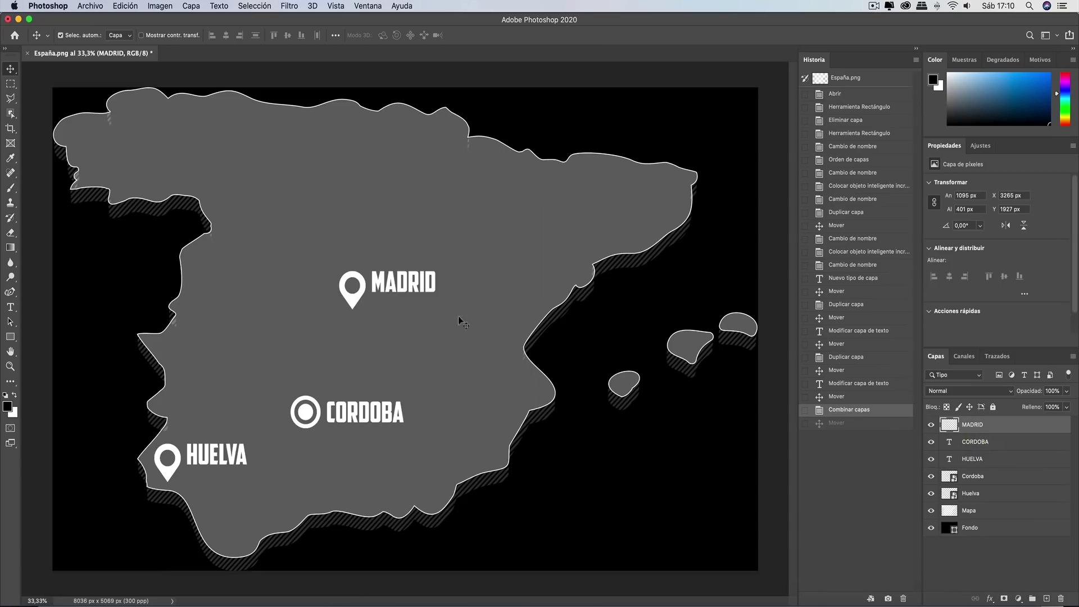
mouse_move(360, 309)
left_mouse_down()
mouse_move(337, 293)
mouse_move(371, 301)
left_mouse_up()
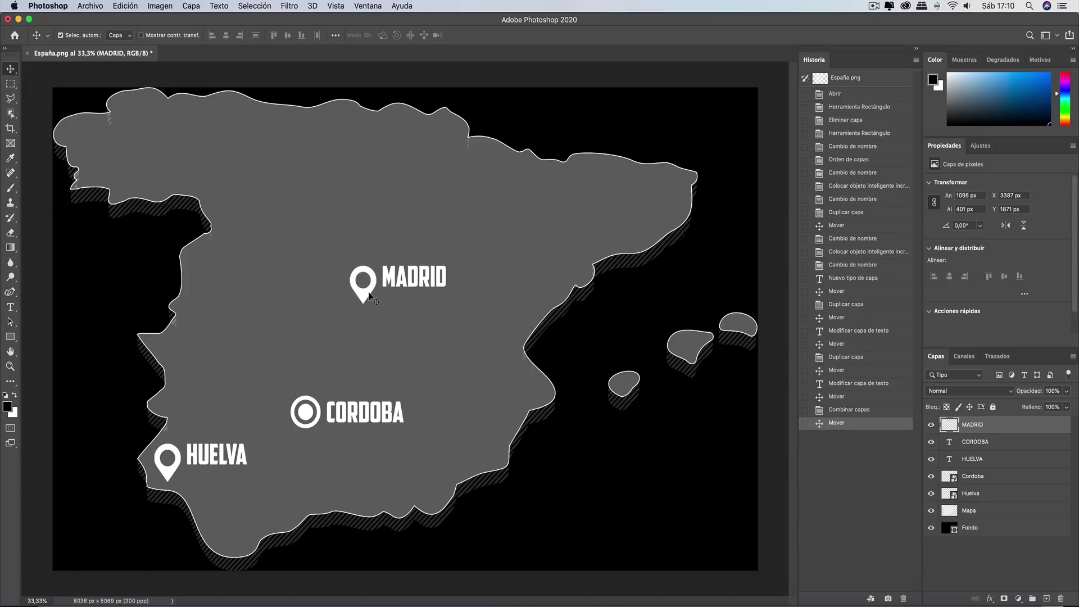
left_click(859, 410)
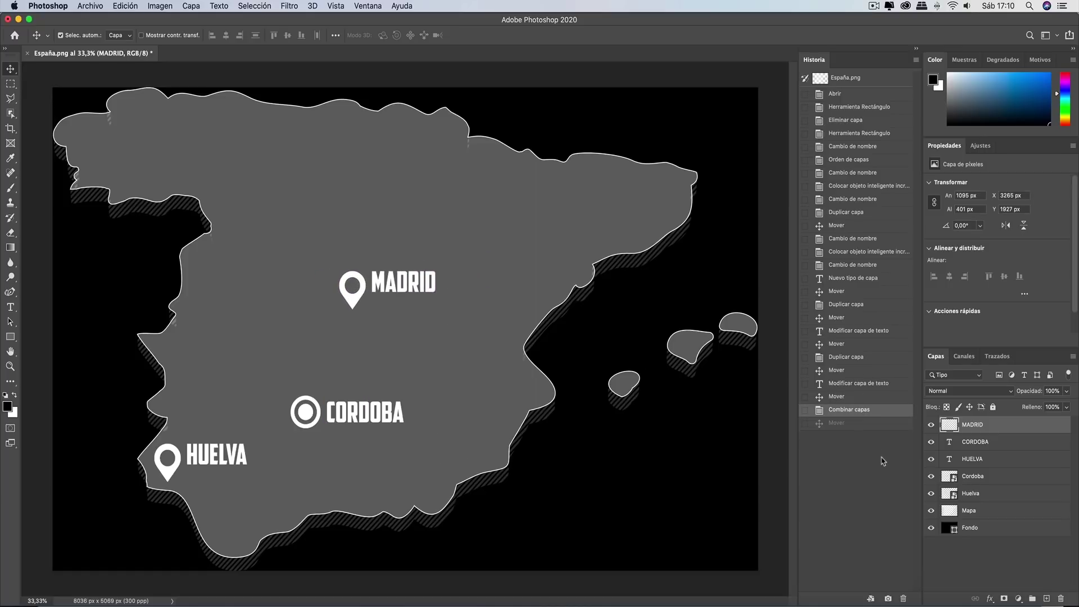
Merge the CORDOBA label and Córdoba pin layers into one layer.
left_click(978, 443)
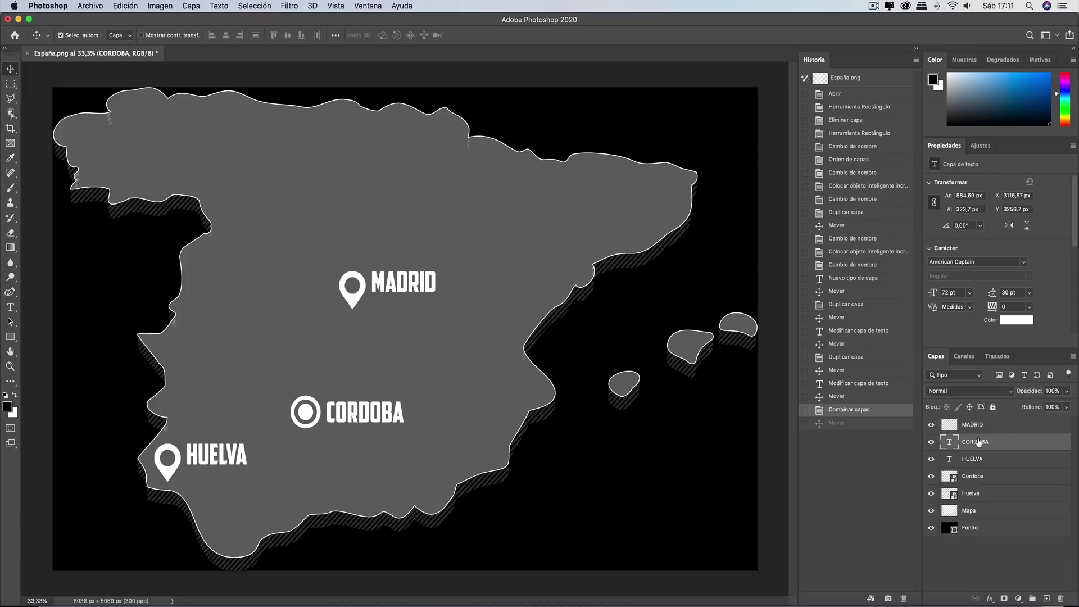
left_click(995, 481, "super")
right_click(992, 479)
left_click(942, 448)
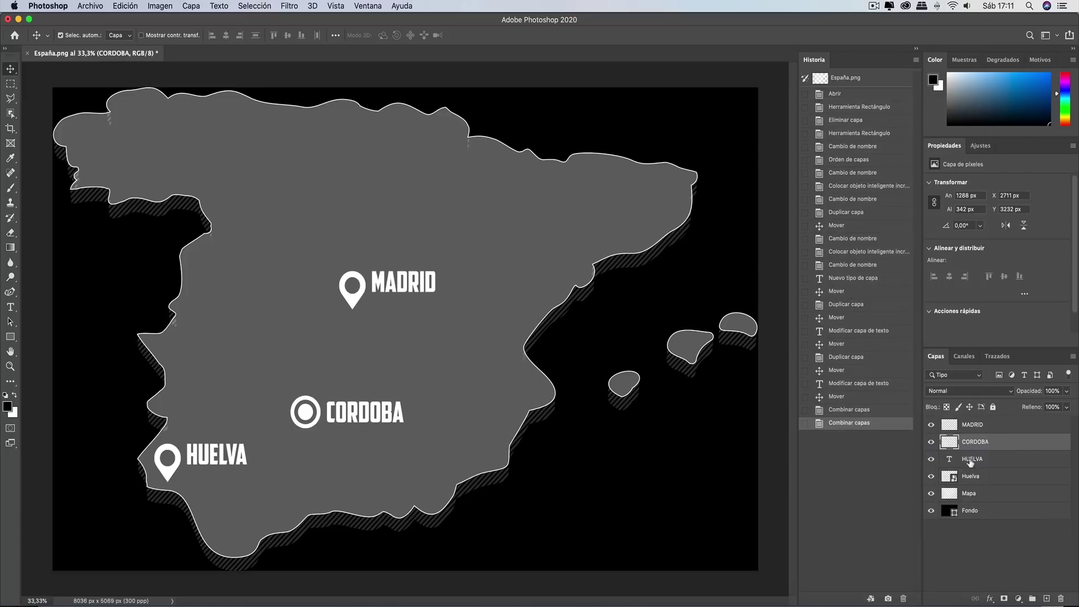
Merge the HUELVA label and Huelva pin layers into one layer, then deselect all layers.
left_click(969, 459)
left_click(988, 478, "super")
right_click(989, 478)
left_click(949, 449)
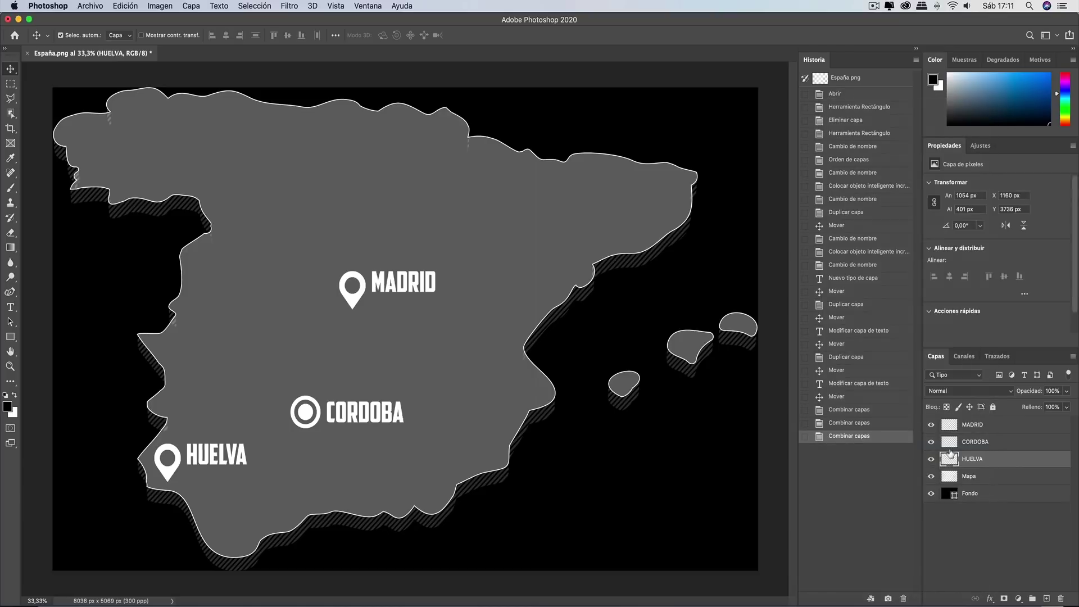
left_click(992, 526)
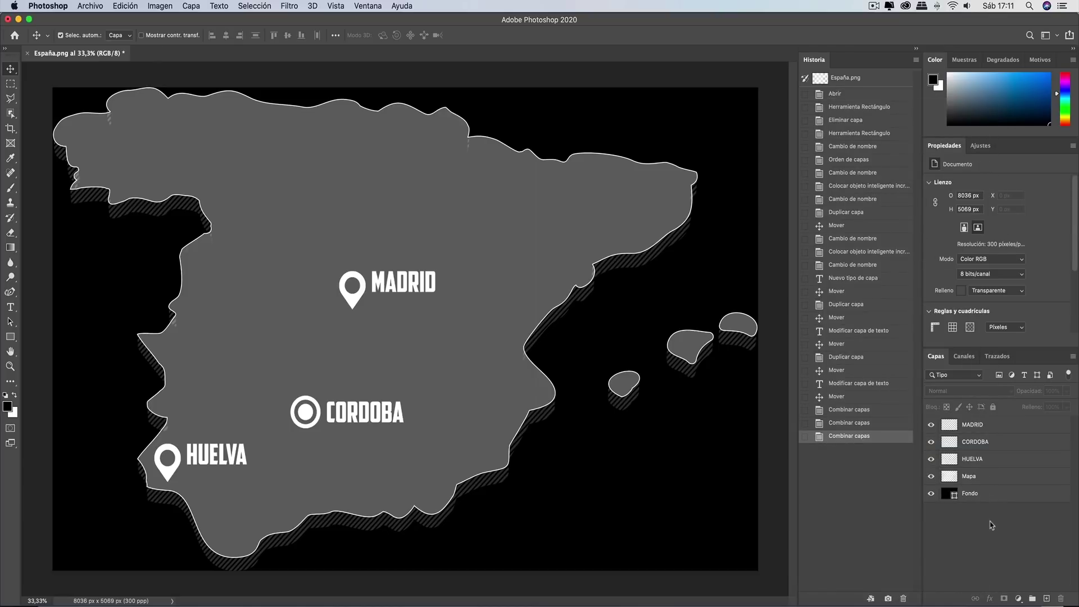
Switch to the Curvature Pen tool from the pen flyout.
key("p")
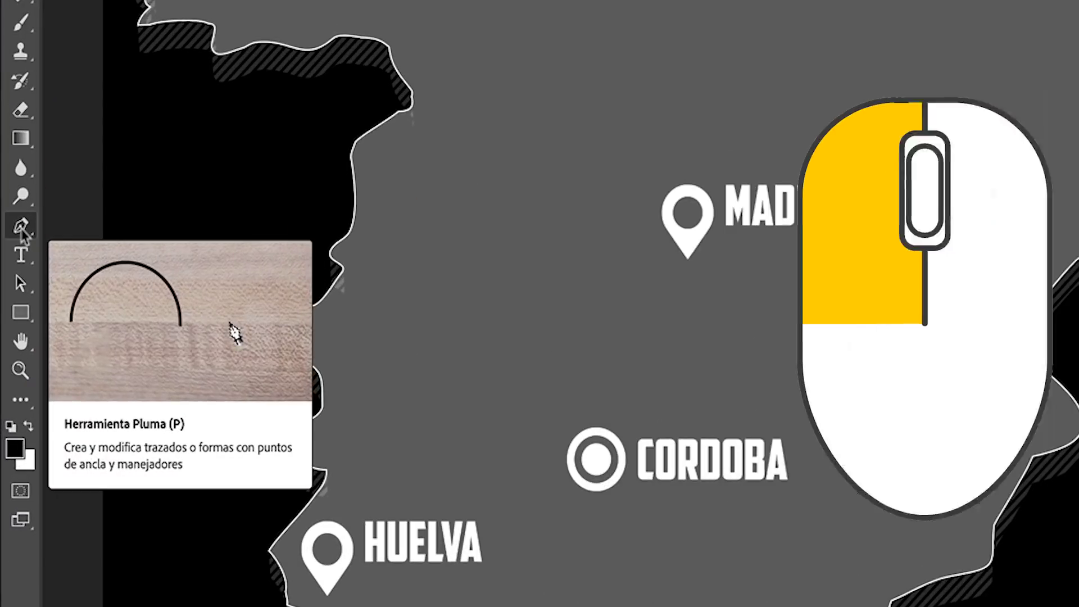
left_click(23, 232)
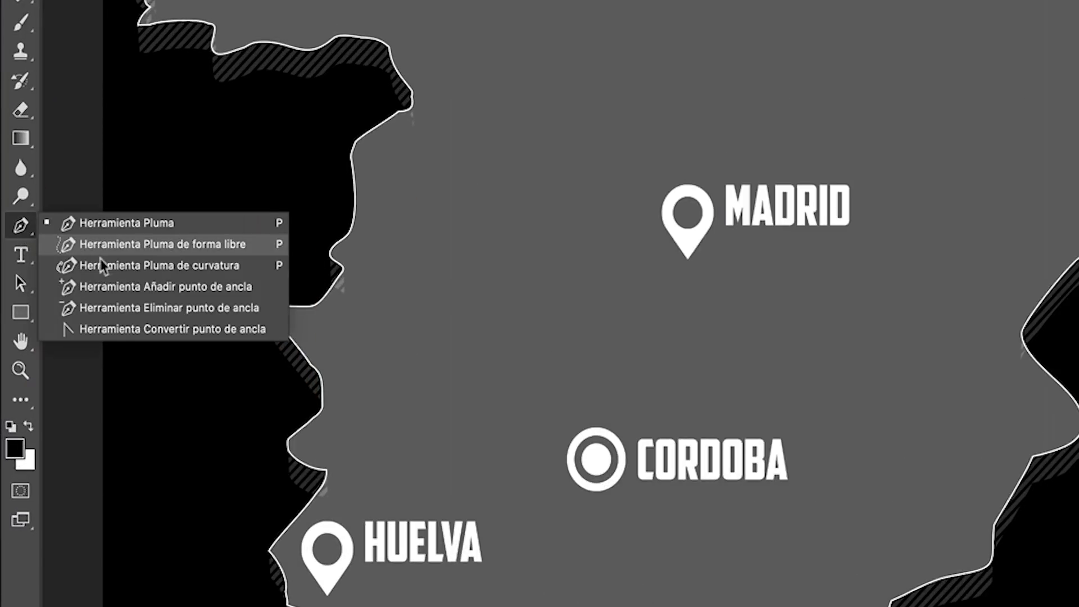
left_click(125, 265)
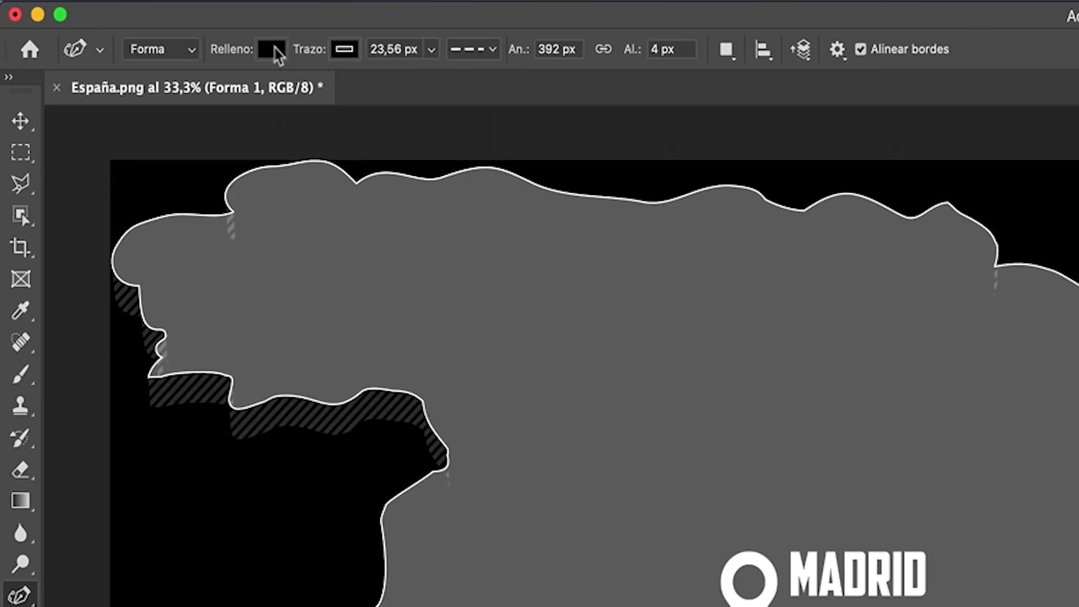
Set the shape fill to none and the stroke colour to white.
left_click(129, 35)
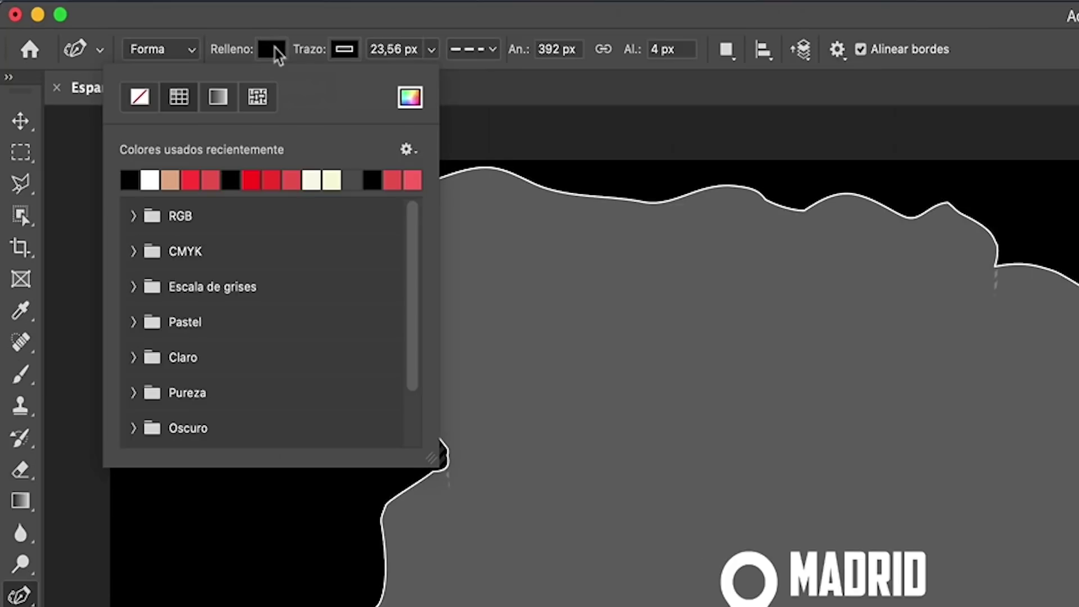
left_click(140, 99)
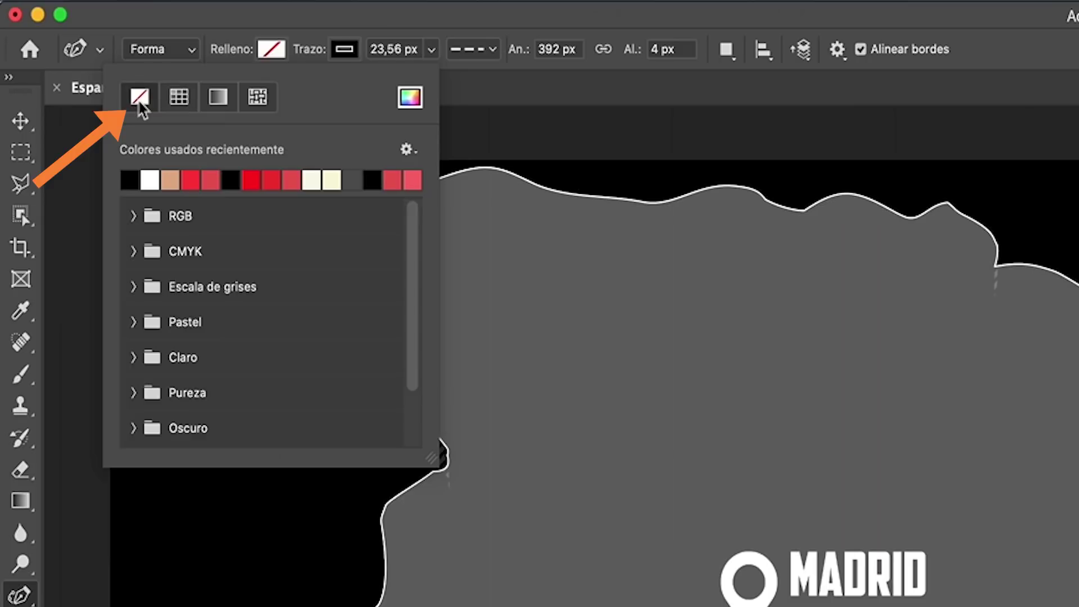
left_click(344, 49)
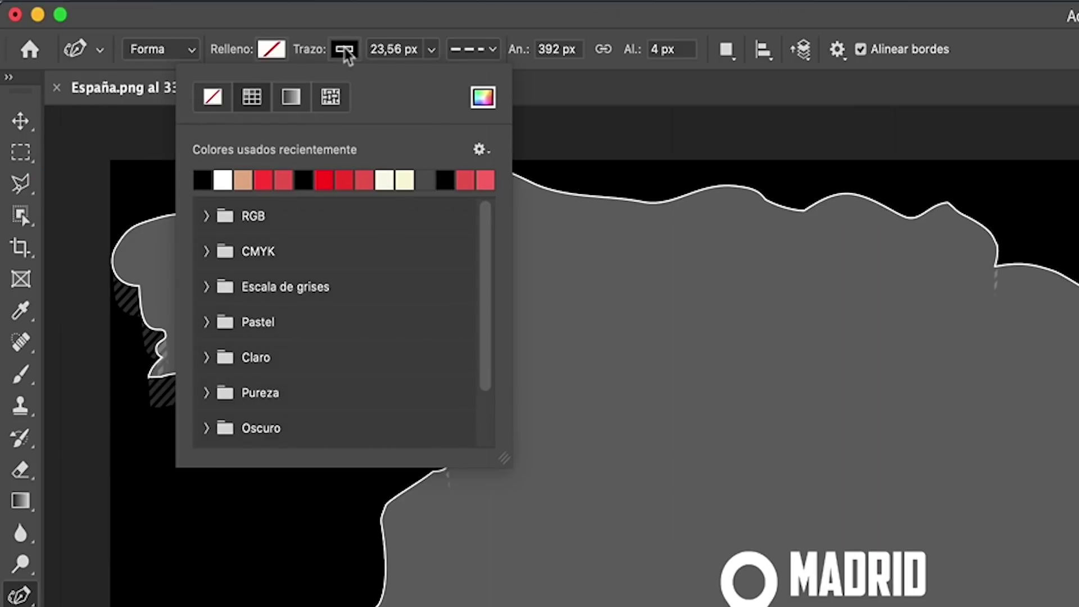
left_click(223, 181)
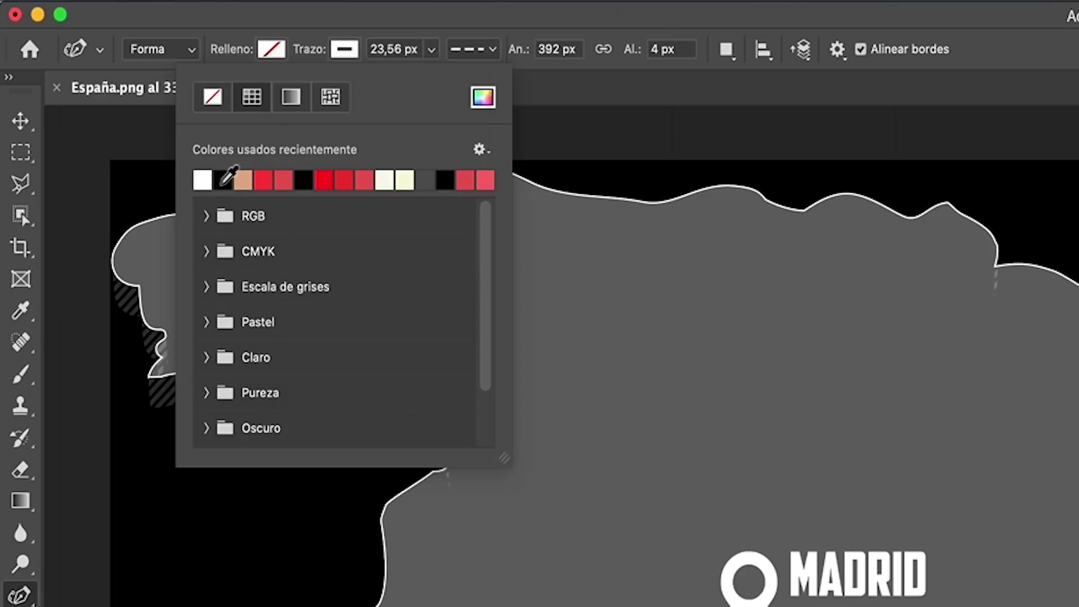
left_click(342, 31)
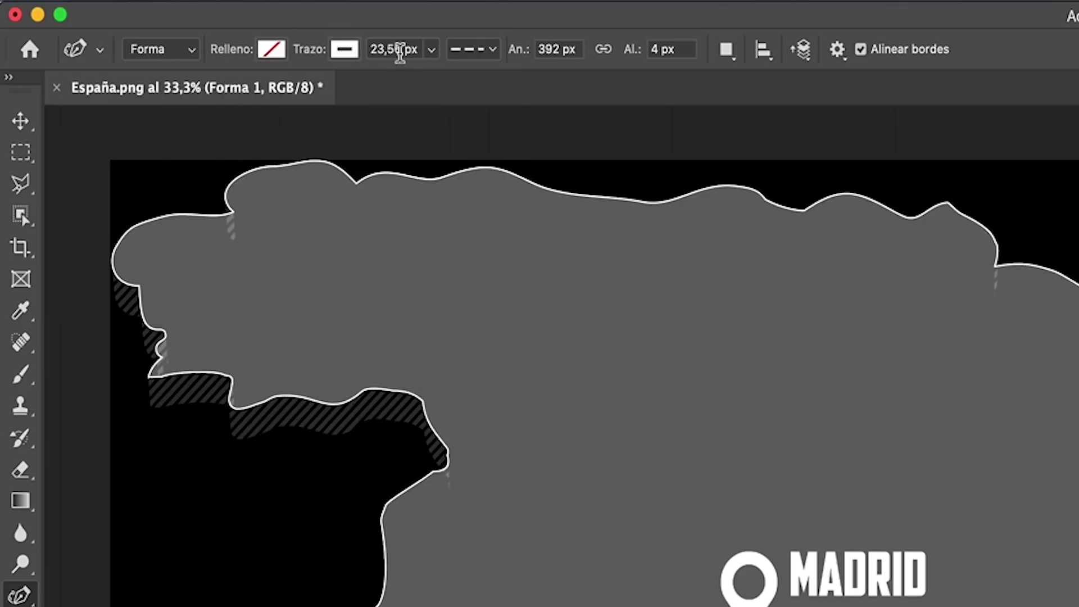
Set the stroke width to 35 px and choose a dashed stroke style.
left_click(431, 52)
left_click(399, 50)
type("35")
key("Return")
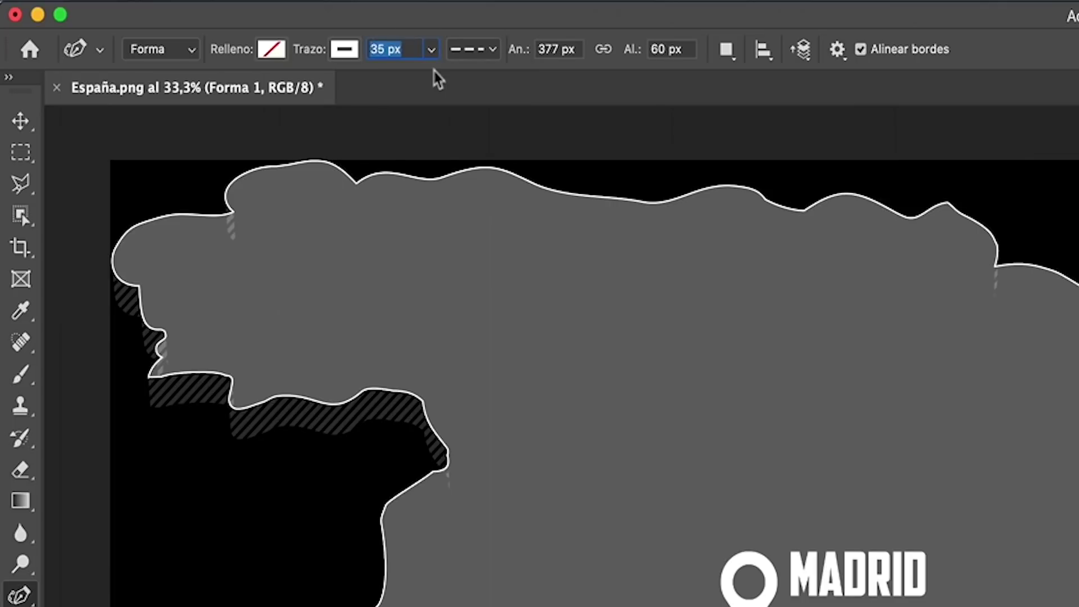
left_click(492, 51)
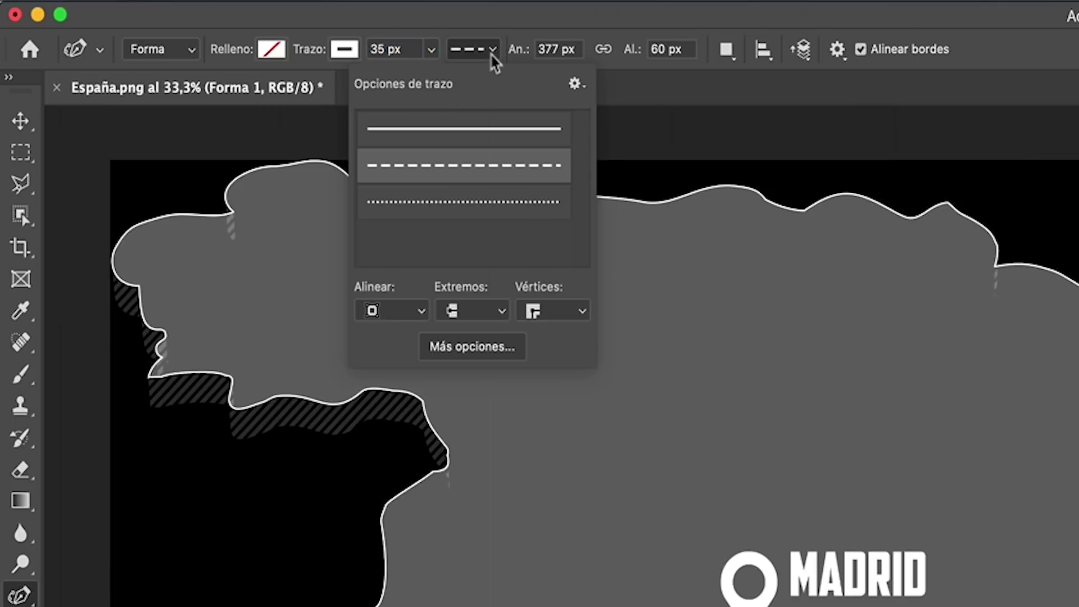
left_click(504, 129)
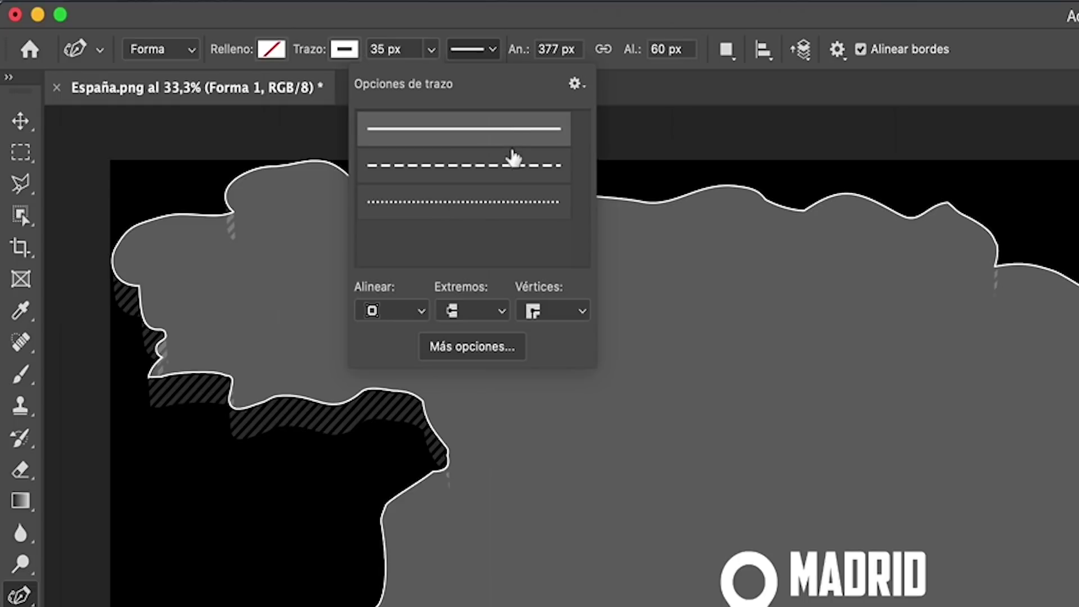
left_click(513, 158)
left_click(519, 203)
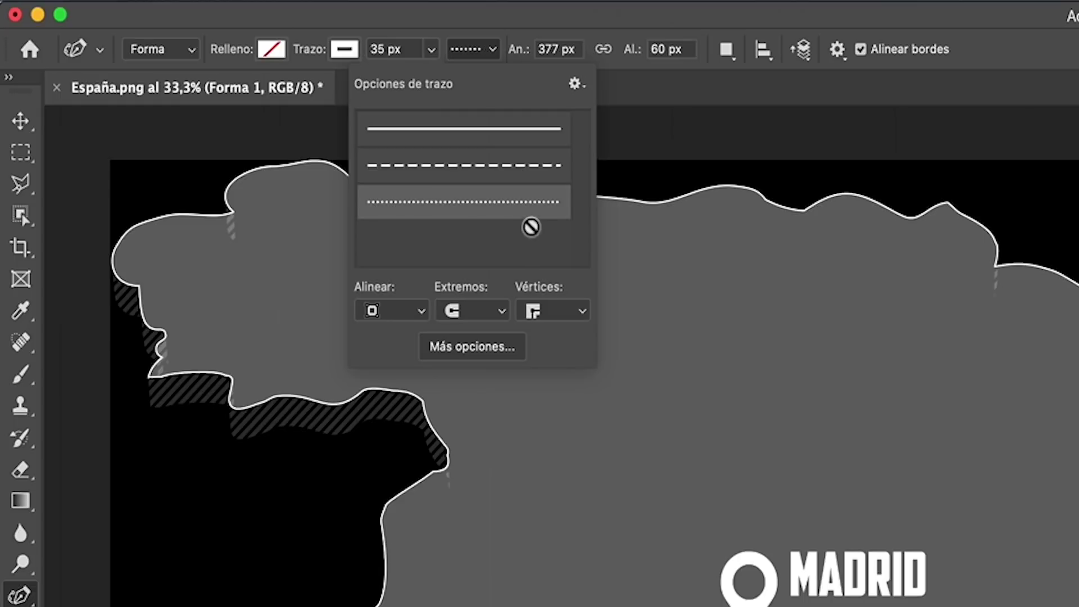
left_click(518, 168)
left_click(614, 101)
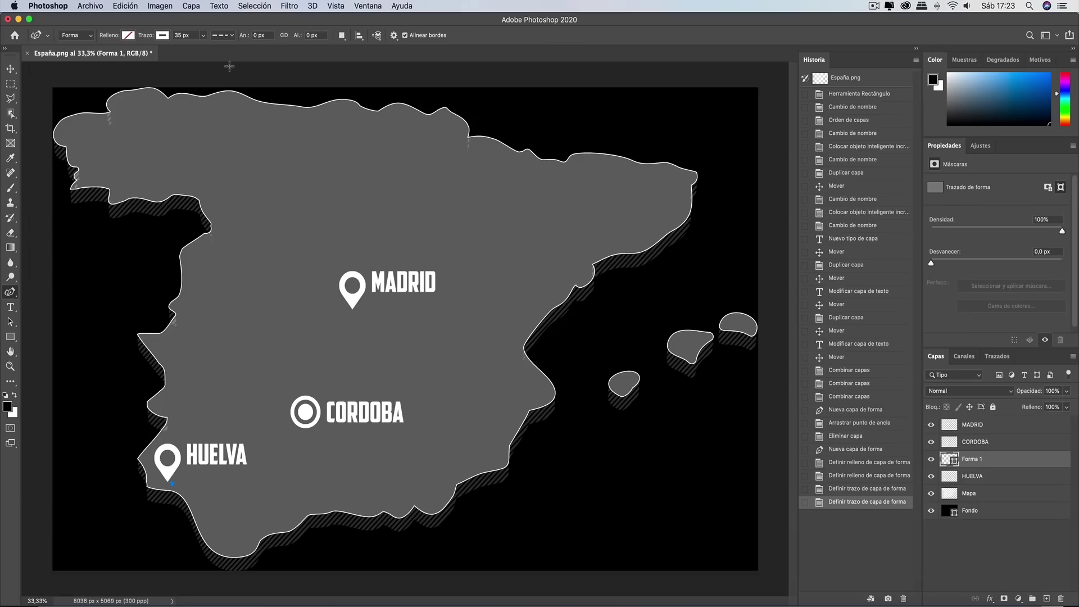
Draw the curved route from the Huelva pin through Córdoba to Madrid, refining the curve into Madrid.
left_click_drag(171, 483, 224, 486)
left_click(224, 487)
left_click(272, 476)
left_click(307, 425)
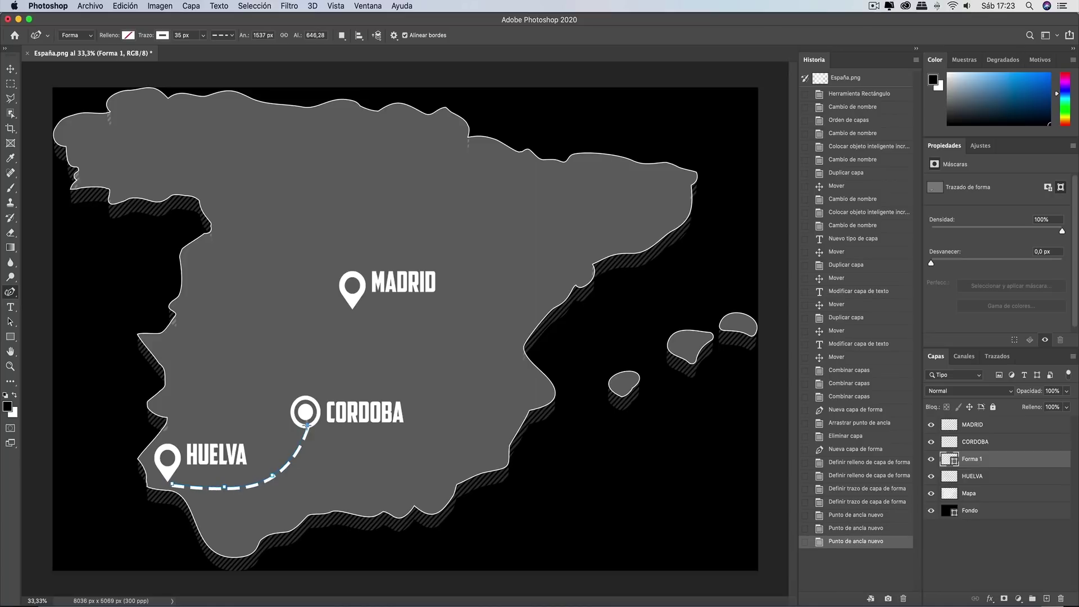
left_click(275, 366)
left_click(275, 333)
left_click(301, 319)
left_click(347, 308)
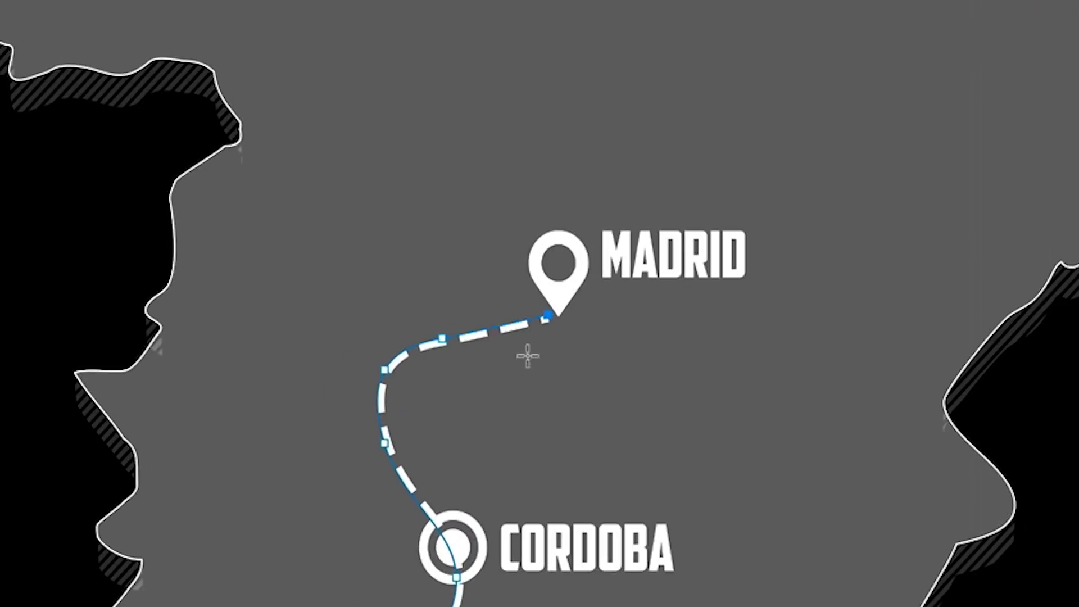
left_click(443, 339)
left_click_drag(443, 340, 436, 320)
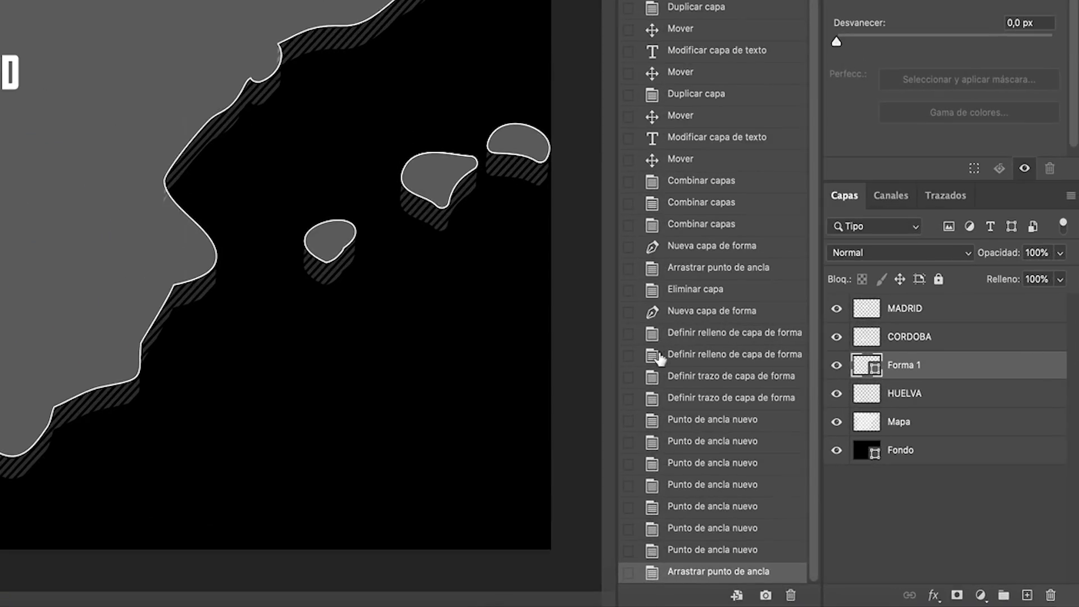
Rename the route shape layer to Trayectoria.
double_click(900, 366)
type("Trayectoria")
key("Return")
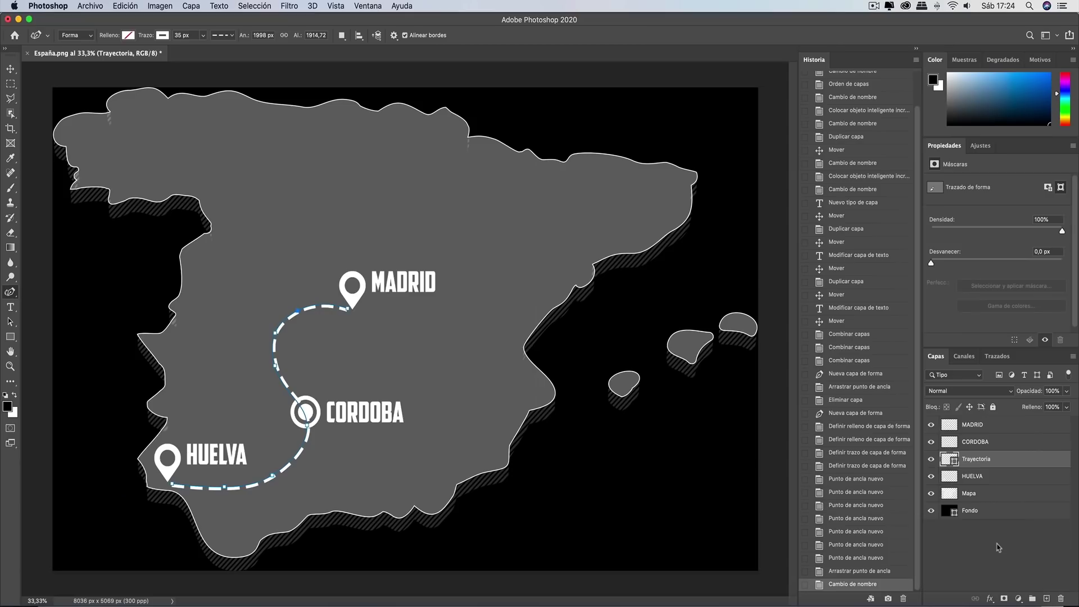
Delete the black Fondo background layer.
left_click(987, 515)
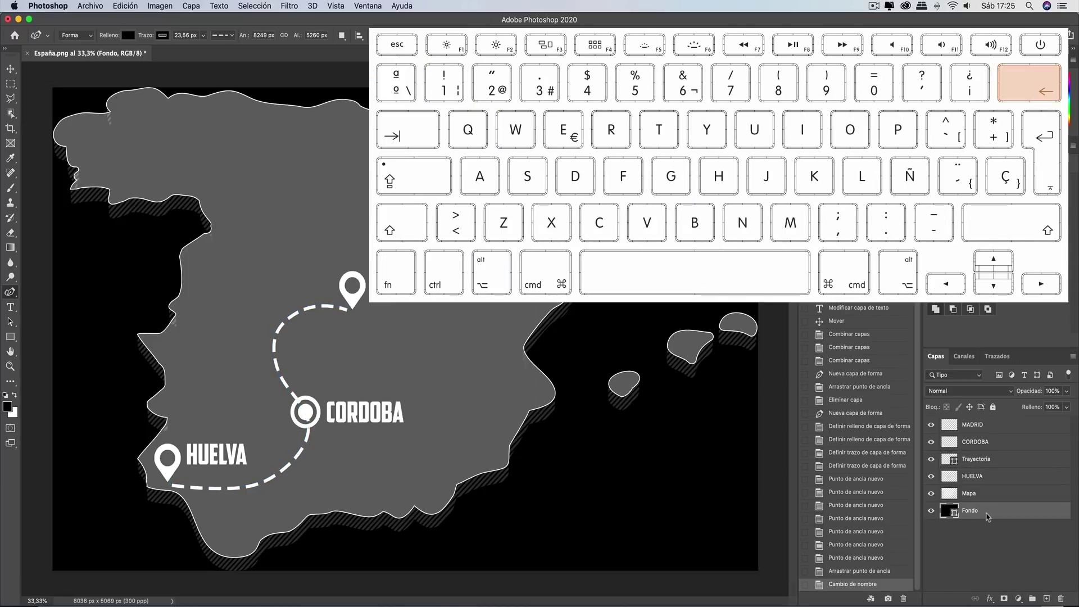
key("BackSpace")
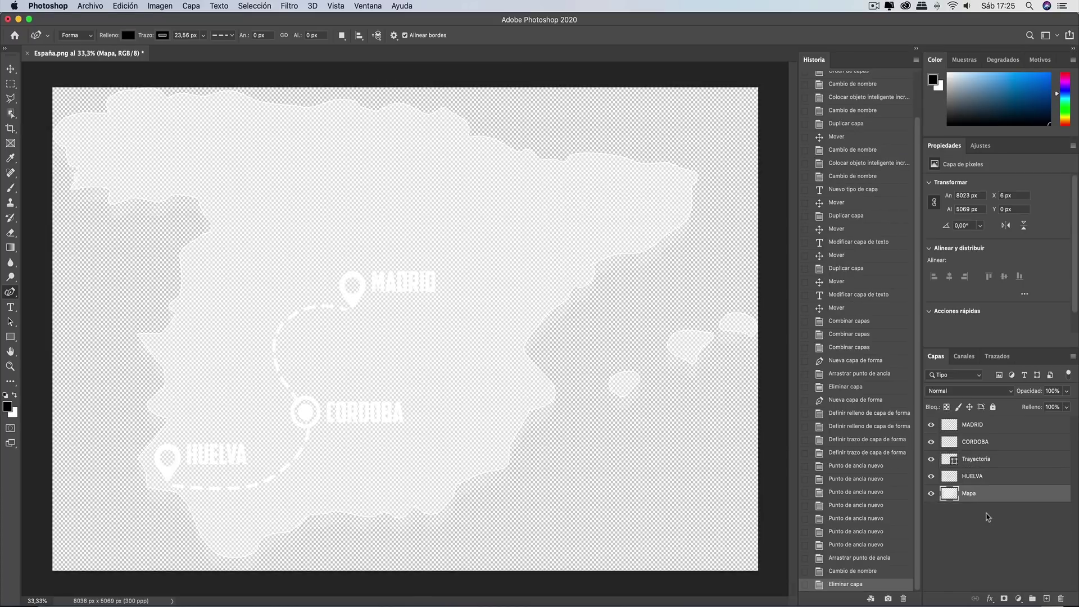
left_click(987, 516)
Save the document as 'Viaje a Madrid' in Photoshop format with layers.
left_click(90, 6)
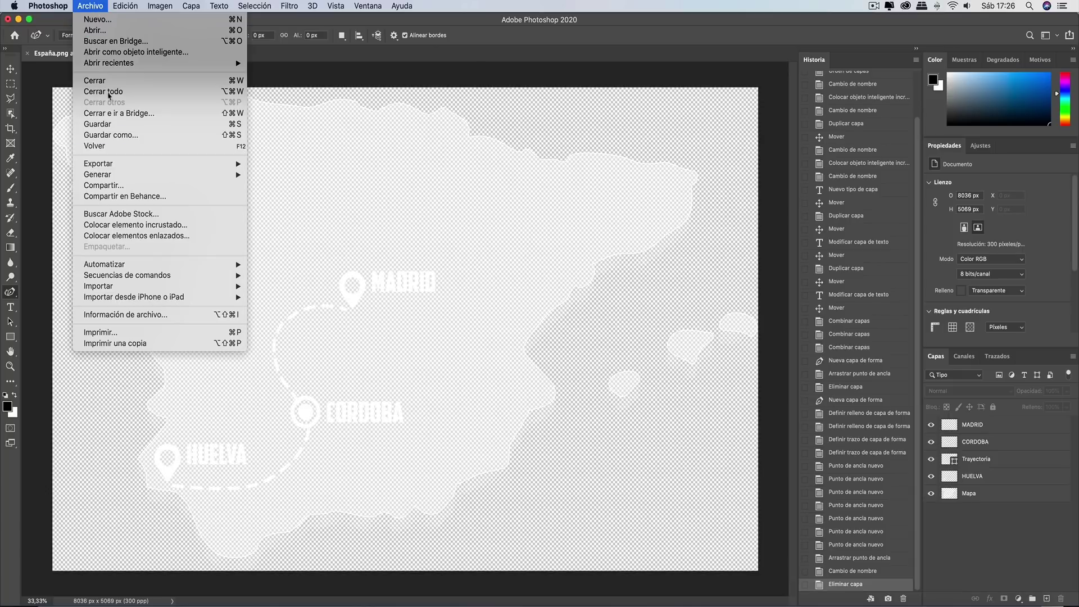
left_click(117, 137)
type("Via")
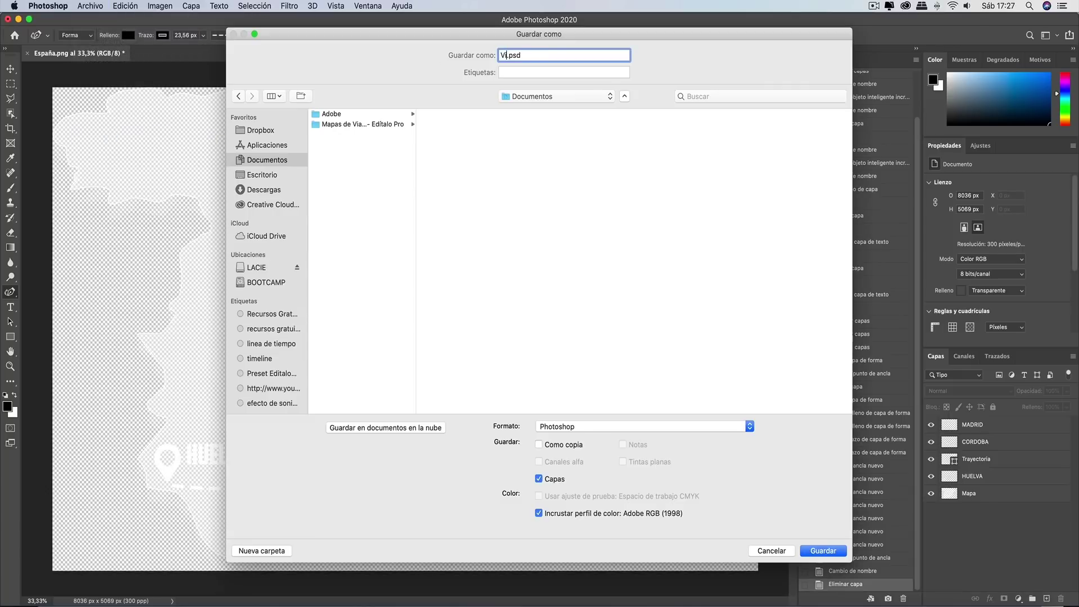
type("je a Madrid")
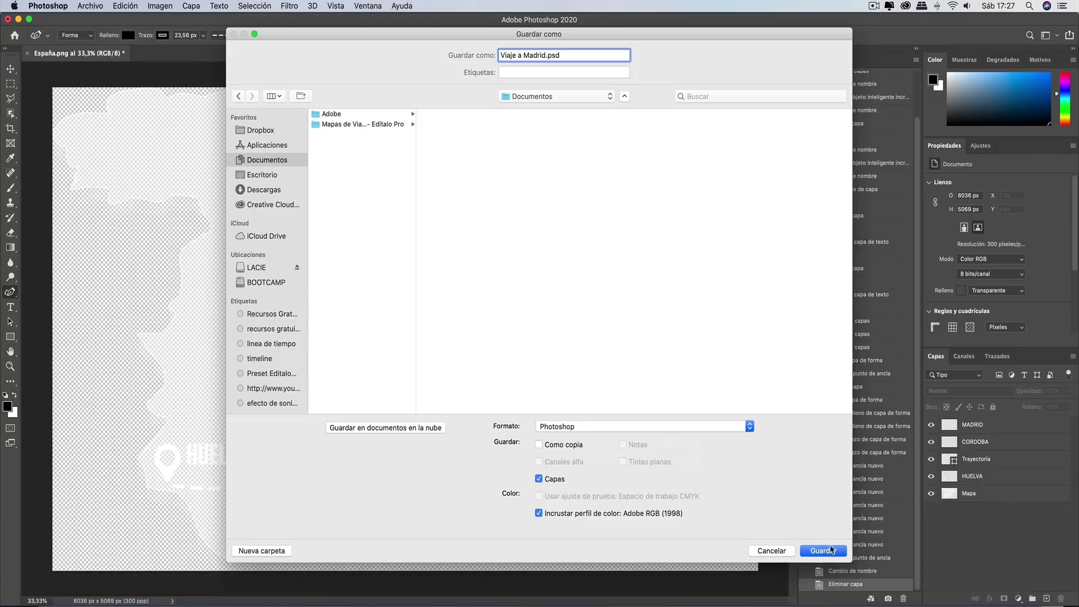
left_click(833, 550)
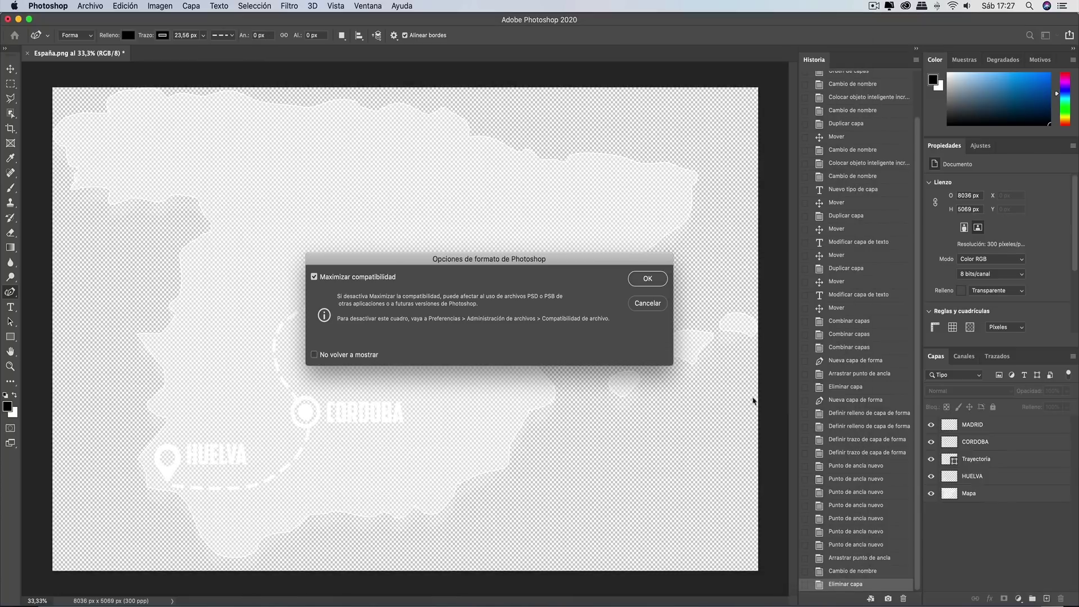
left_click(647, 279)
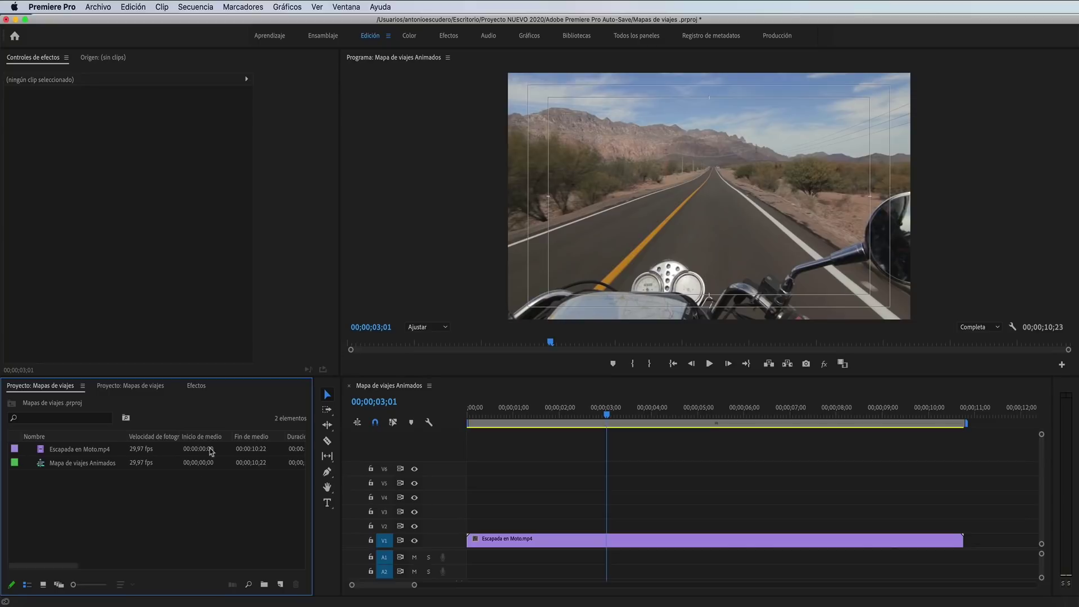
Import the Viaje a Madrid.psd file into the Premiere Pro project.
right_click(212, 411)
left_click(235, 483)
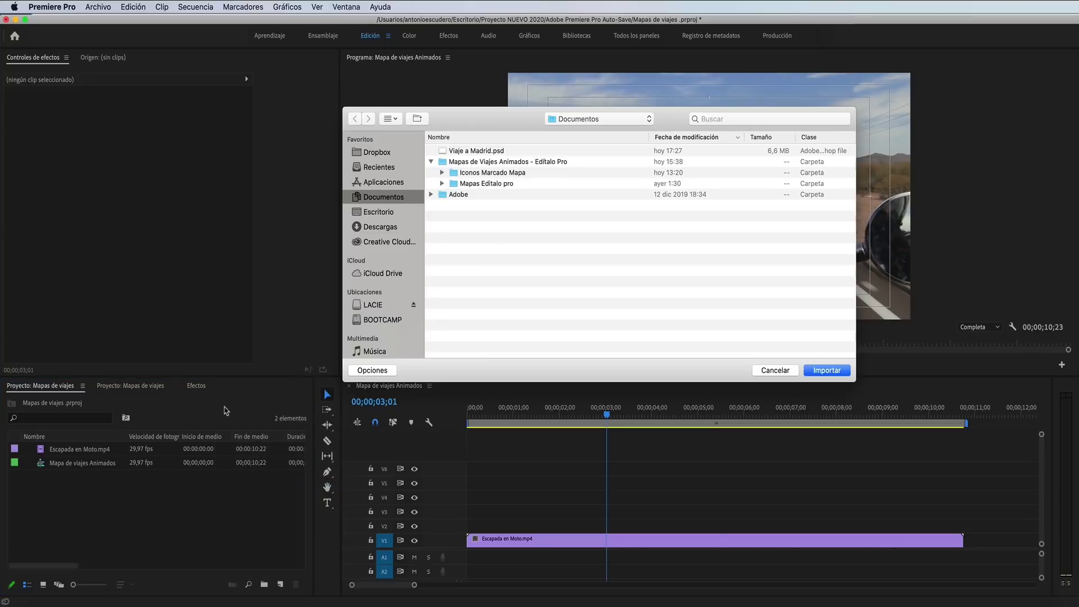
left_click(493, 151)
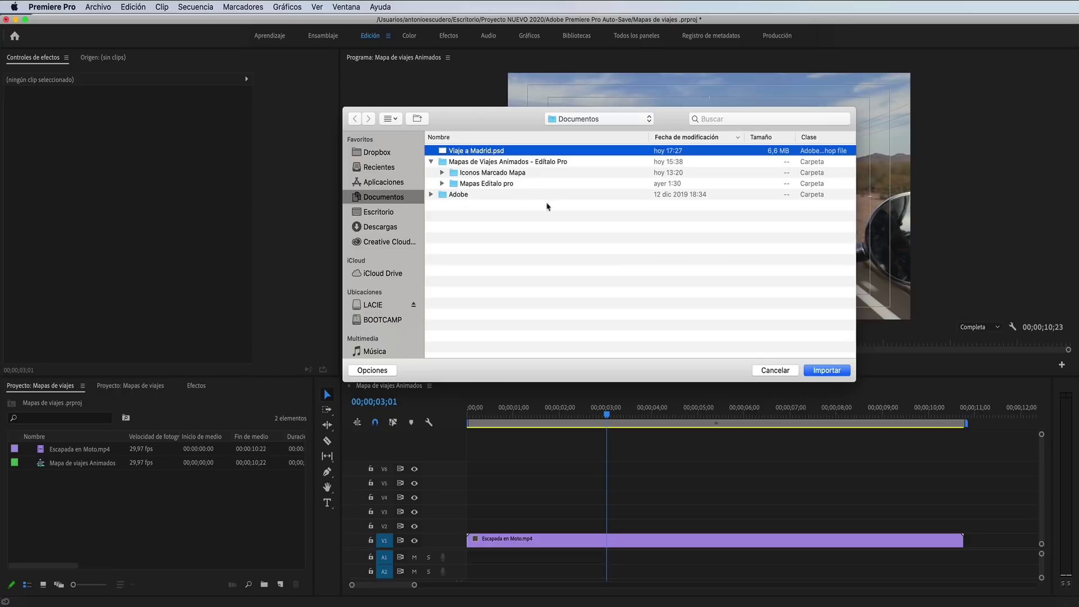
left_click(822, 371)
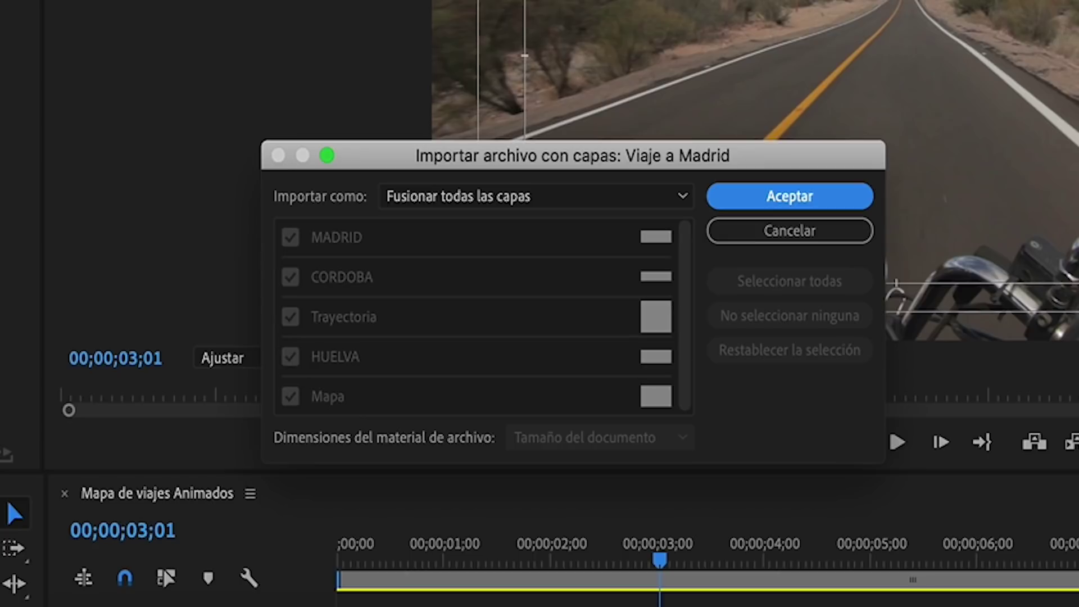
Import it as Capas individuales and expand the resulting Viaje a Madrid bin.
left_click(682, 194)
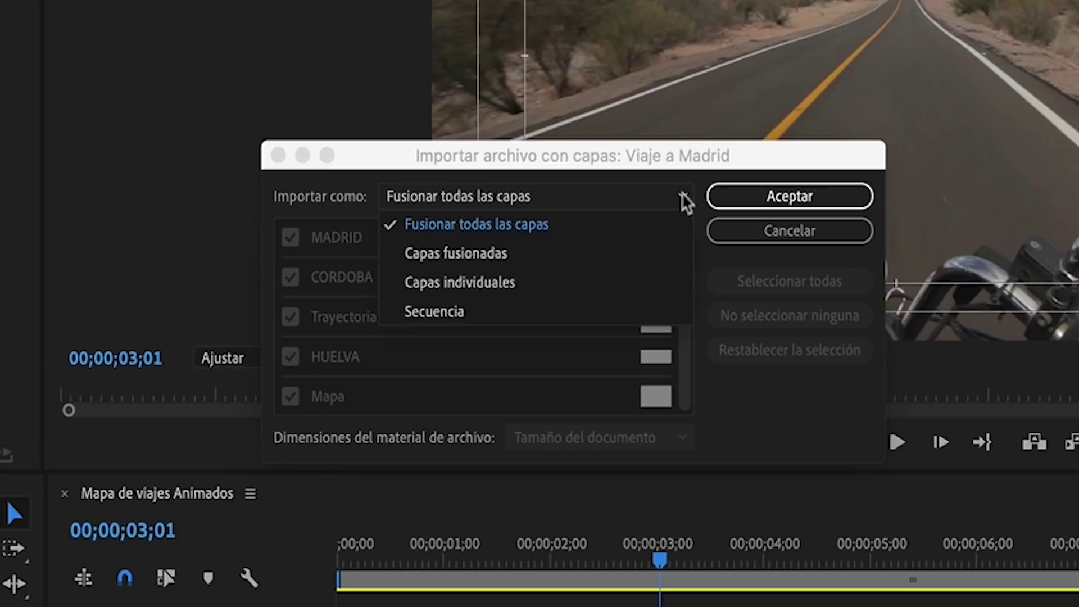
left_click(578, 282)
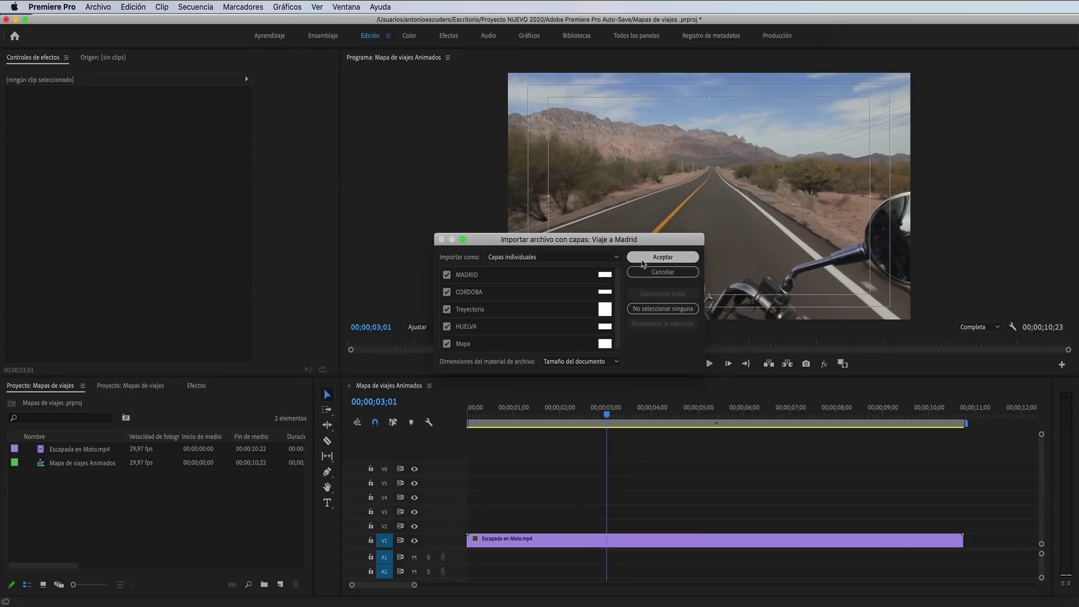
left_click(641, 256)
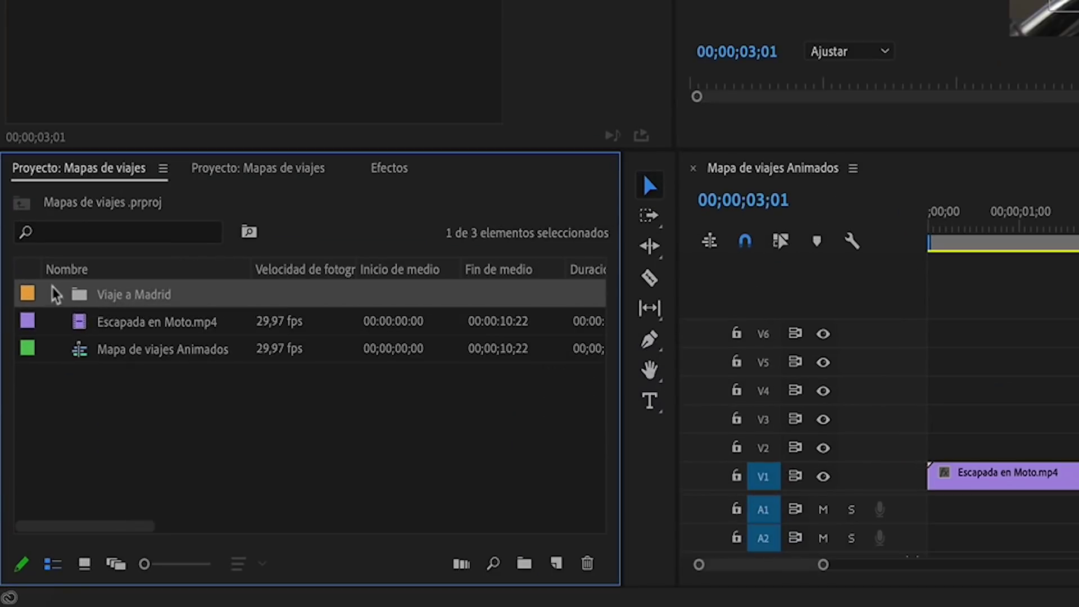
left_click(55, 294)
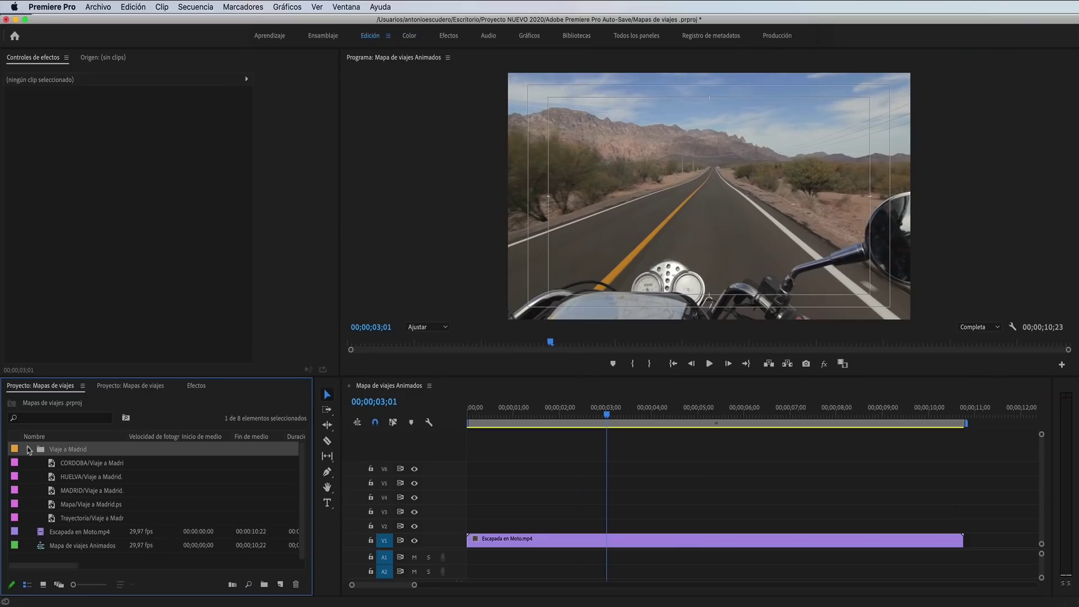
Place the Mapa layer on track V2 above the road video.
left_click_drag(56, 504, 477, 516)
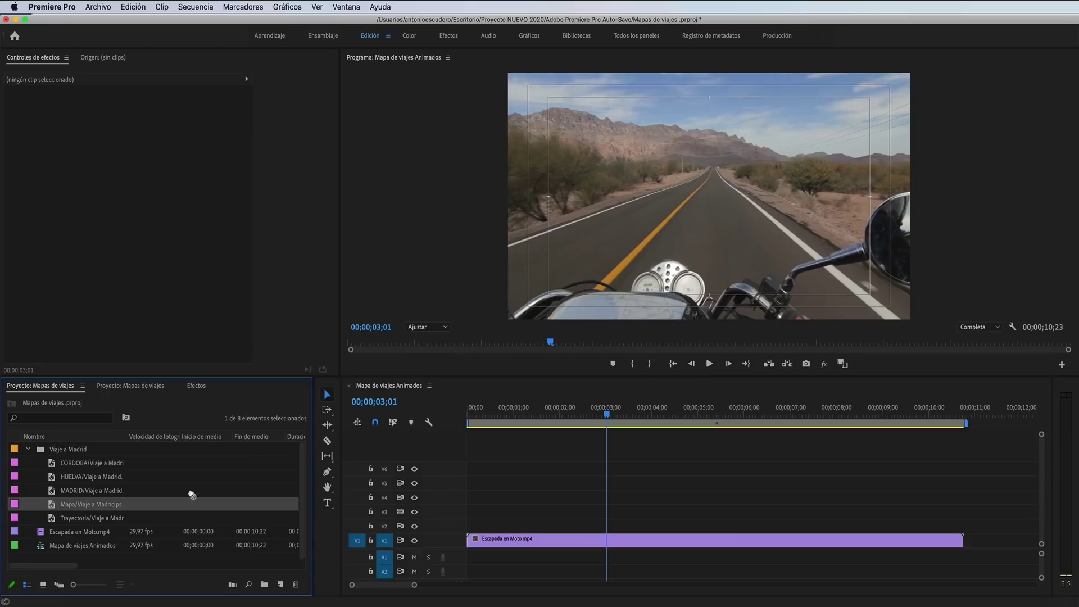
left_click_drag(476, 516, 593, 529)
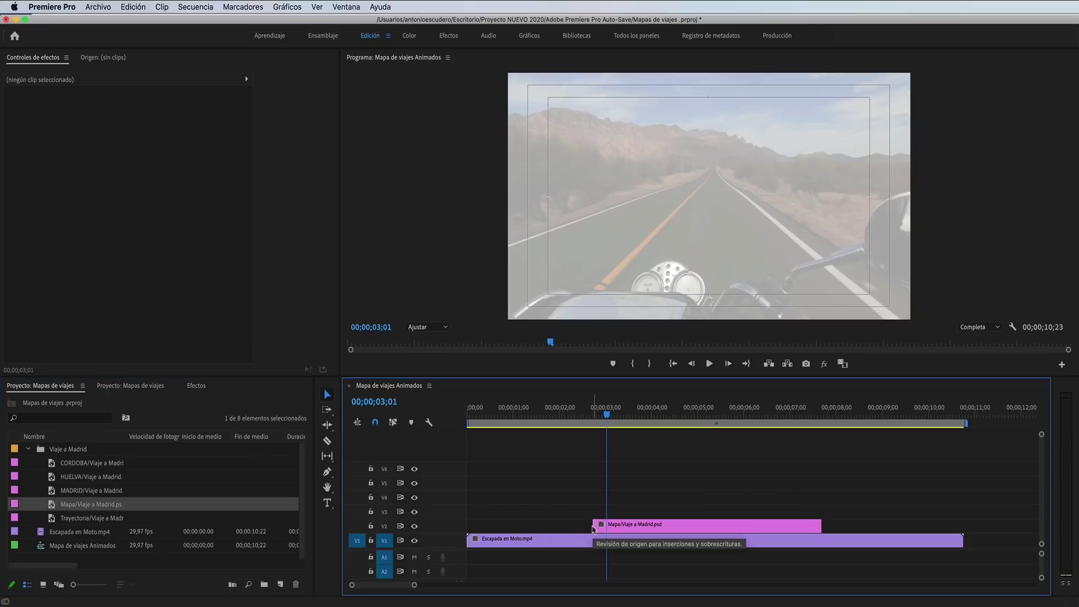
left_click(631, 529)
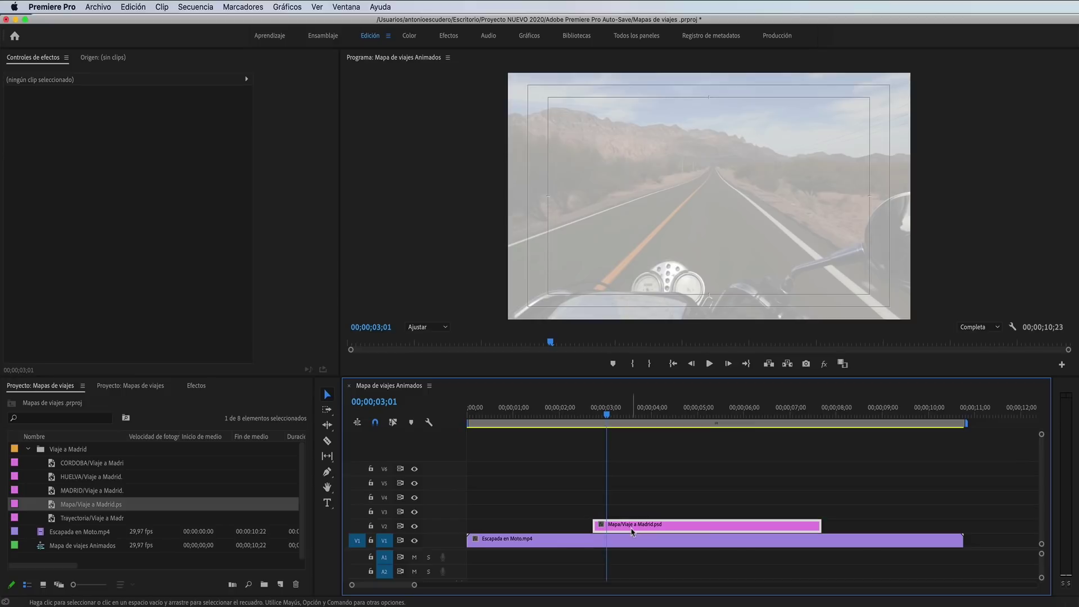
Scale the Mapa clip to 15 and shift its position up and left.
left_click(267, 259)
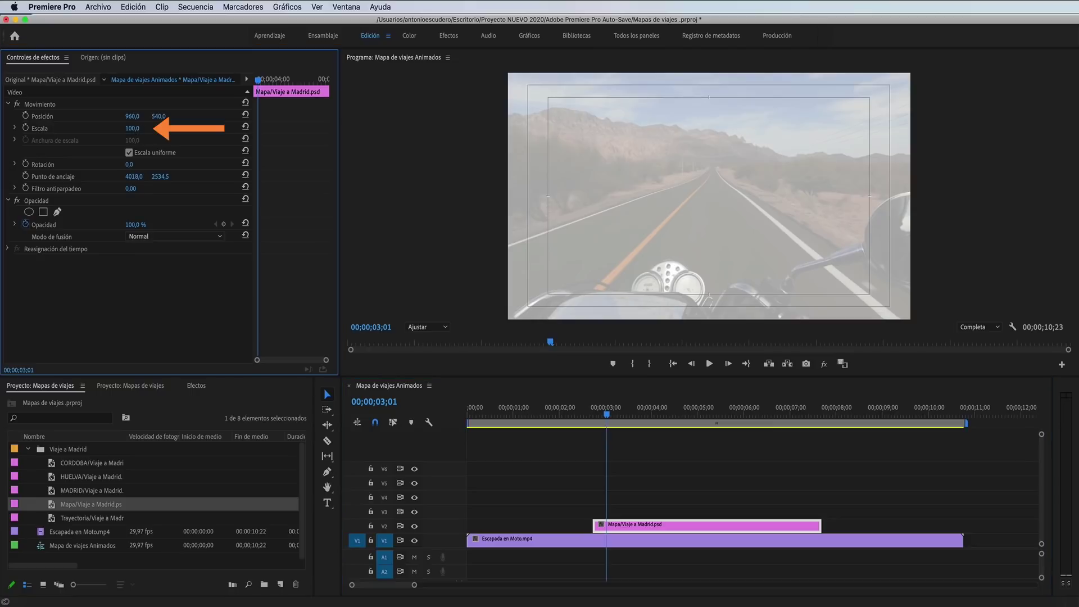
type("15")
key("Return")
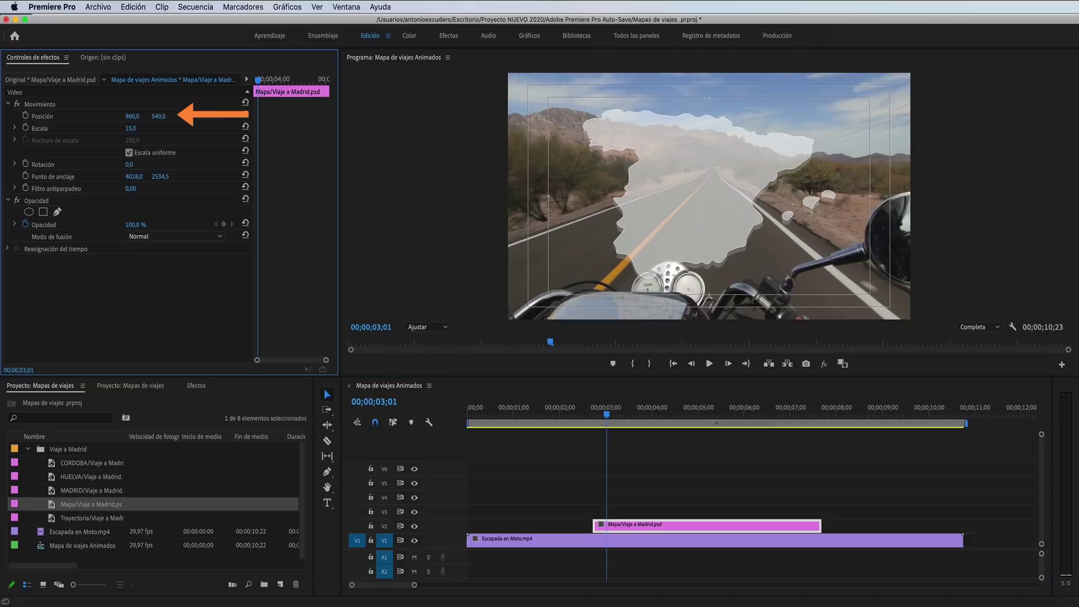
left_click_drag(158, 116, 137, 116)
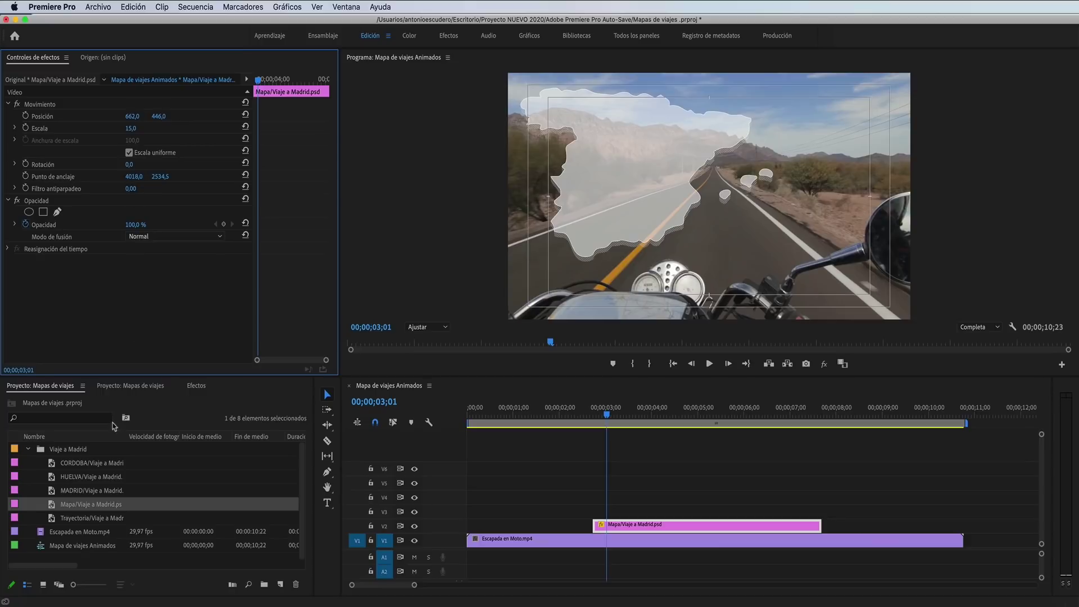
left_click(83, 479)
Drop HUELVA, CORDOBA, MADRID and Trayectoria onto V3–V6, each starting later, Trayectoria near 00;00;04;00.
left_click_drag(83, 479, 606, 507)
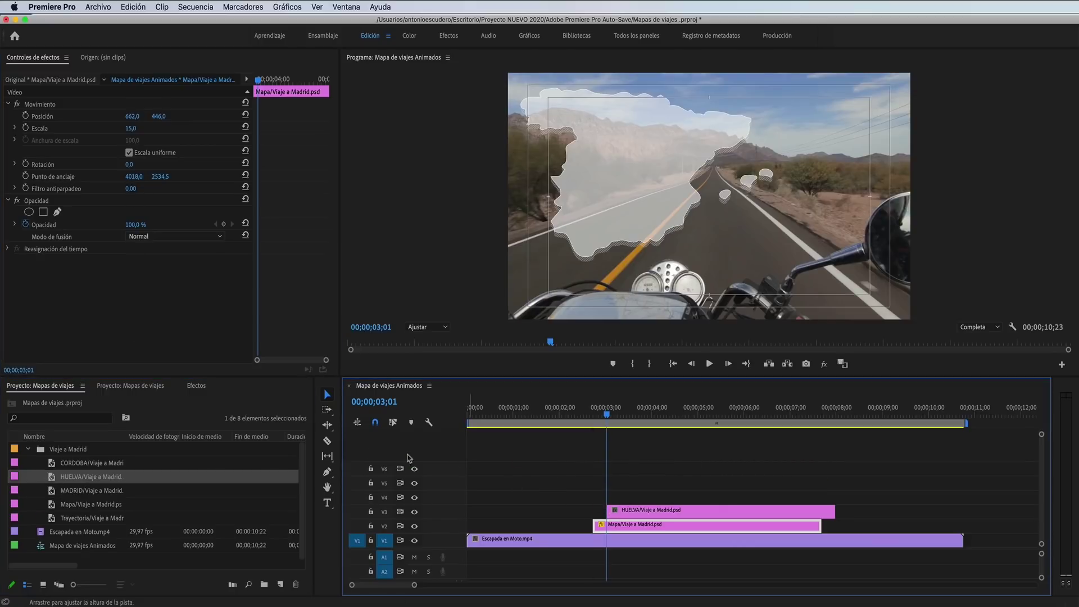
mouse_move(80, 462)
left_mouse_down()
mouse_move(298, 457)
mouse_move(620, 498)
left_mouse_up()
mouse_move(87, 490)
left_mouse_down()
mouse_move(648, 483)
mouse_move(637, 483)
left_mouse_up()
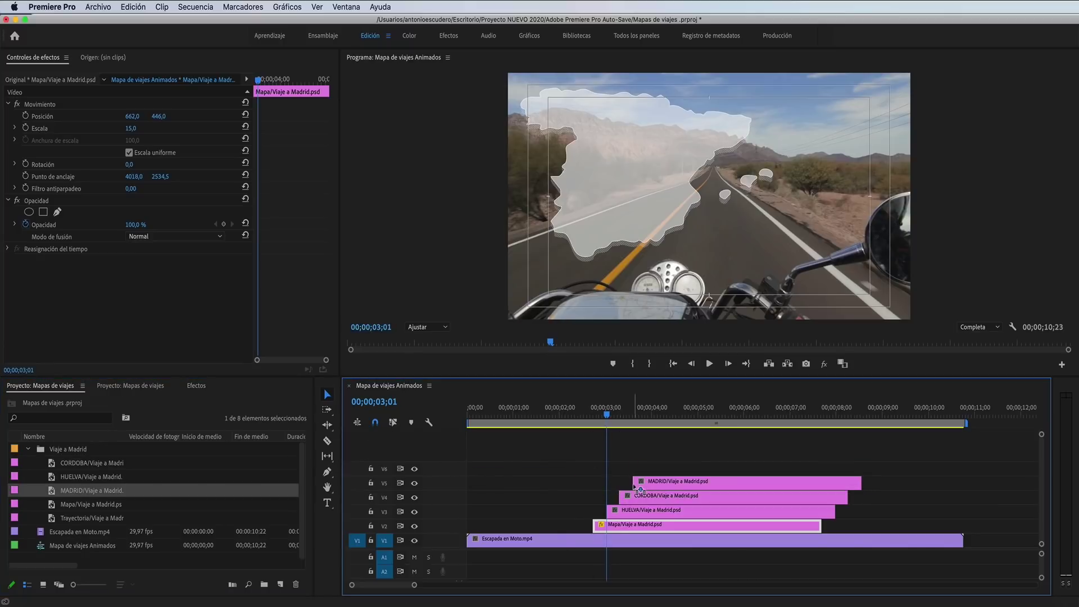
left_click_drag(68, 518, 649, 471)
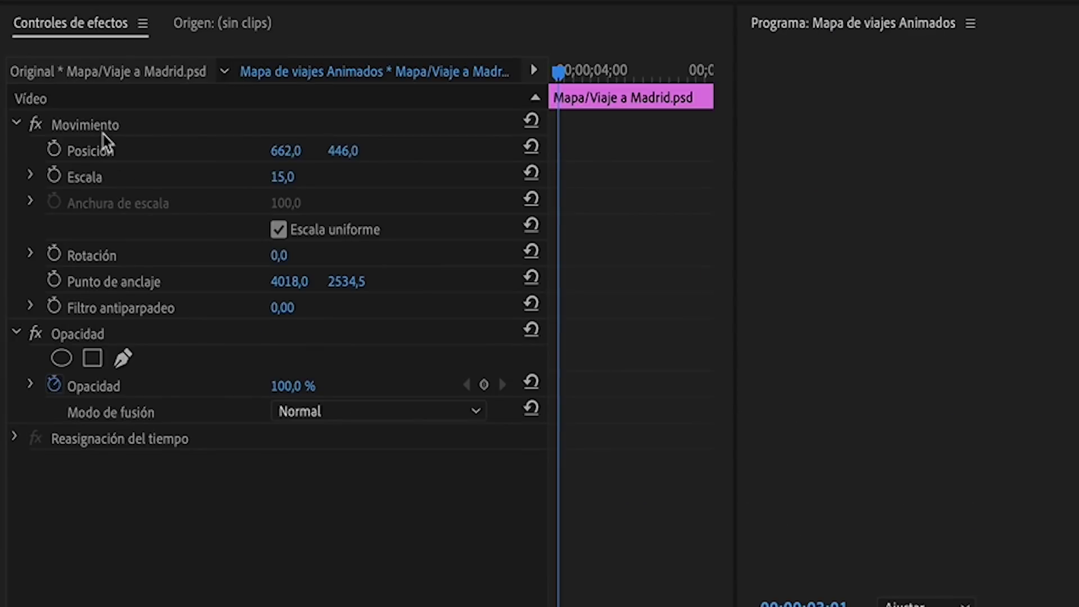
left_click(49, 109)
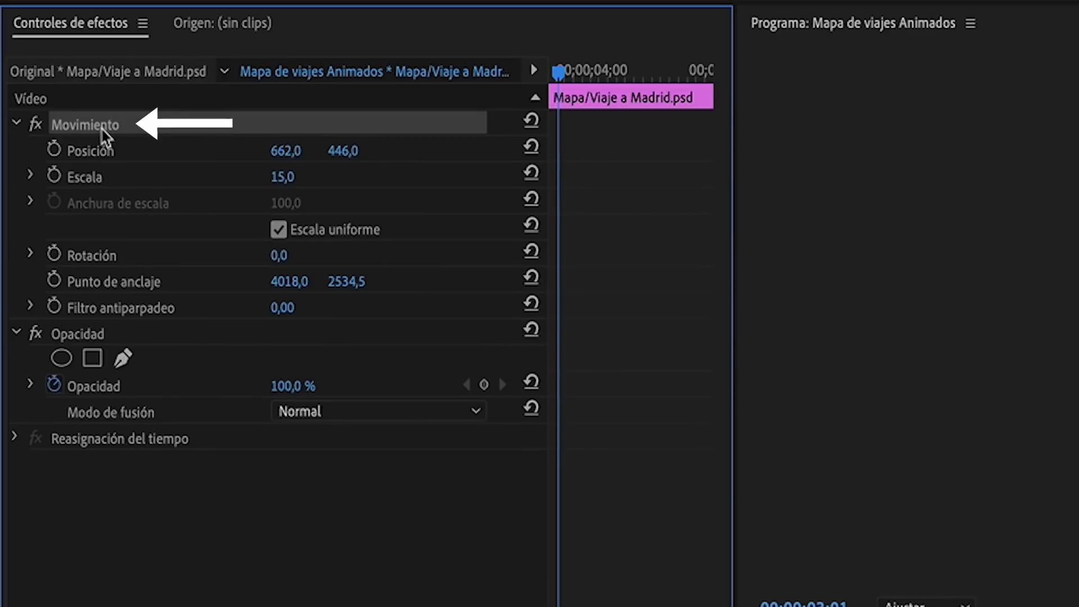
Copy Mapa's Motion settings onto the four upper clips, then scrub the playhead to verify alignment.
right_click(102, 129)
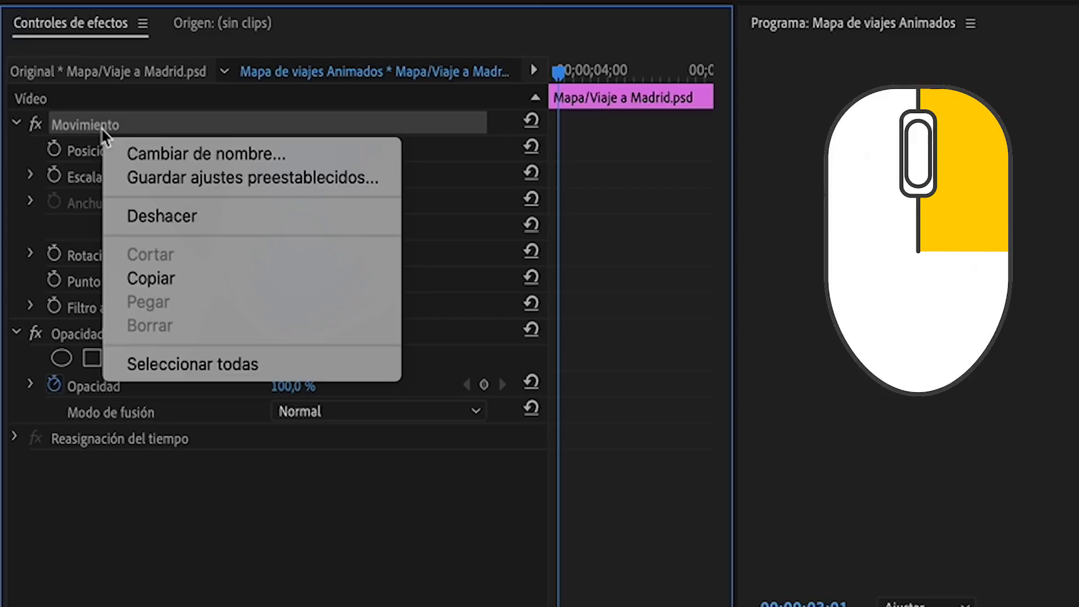
left_click(154, 275)
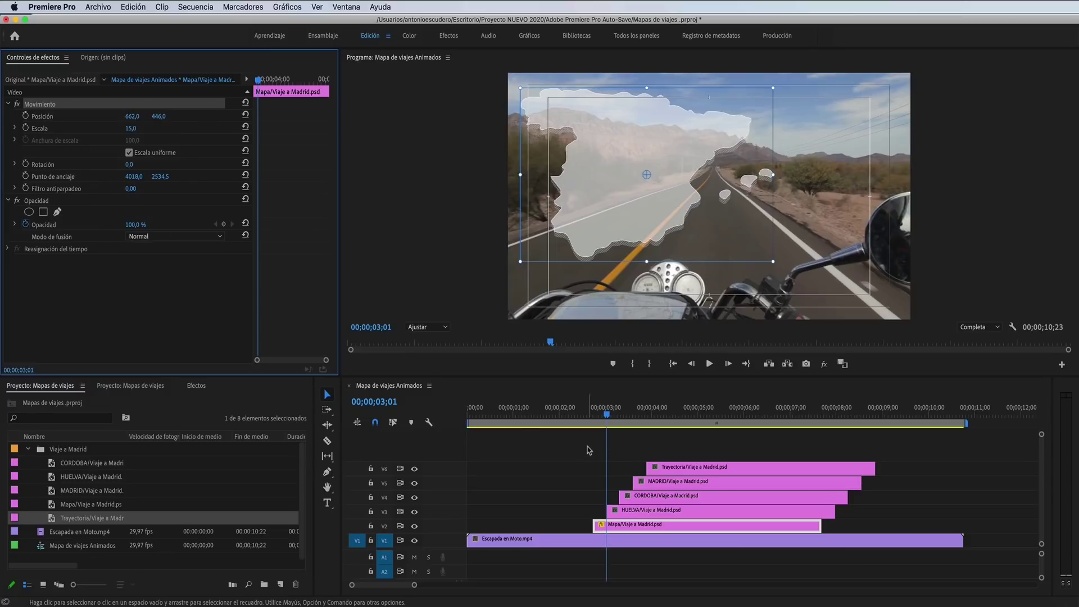
left_click_drag(589, 449, 688, 509)
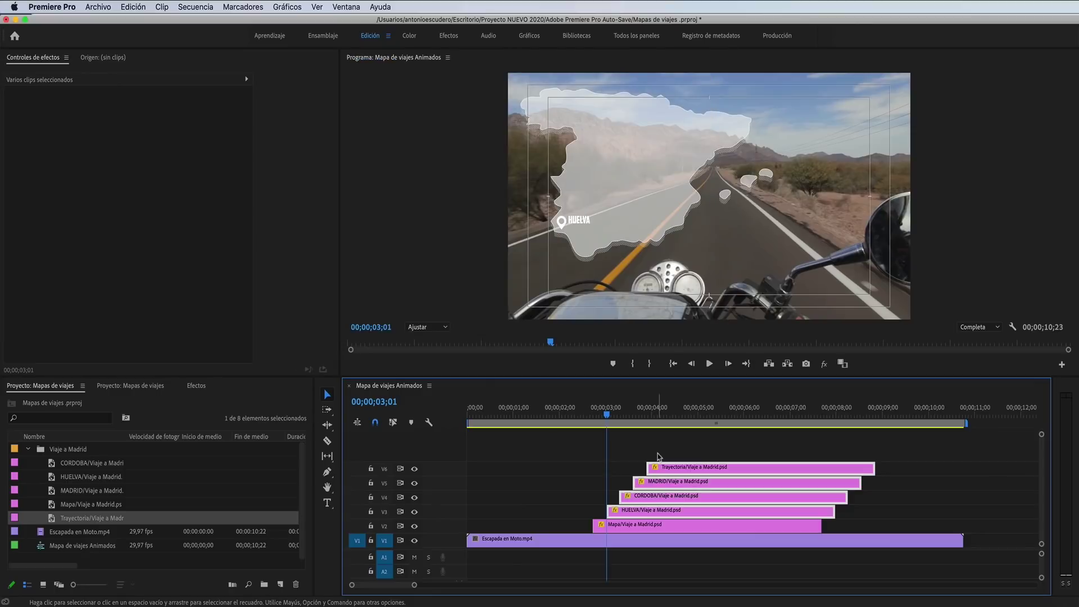
left_click(622, 421)
left_click_drag(628, 425, 678, 429)
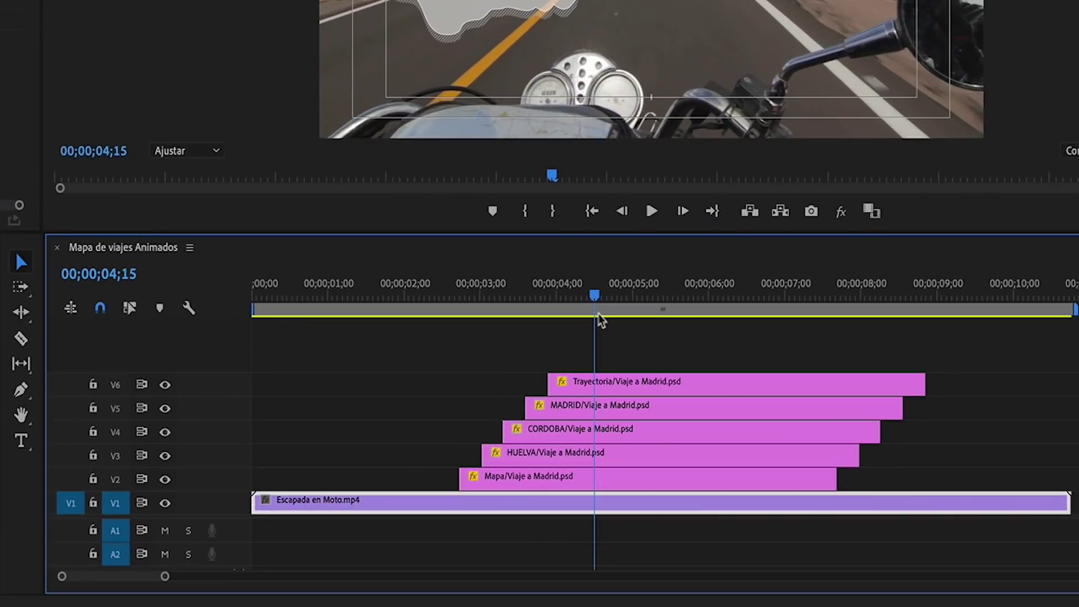
left_click_drag(594, 296, 462, 361)
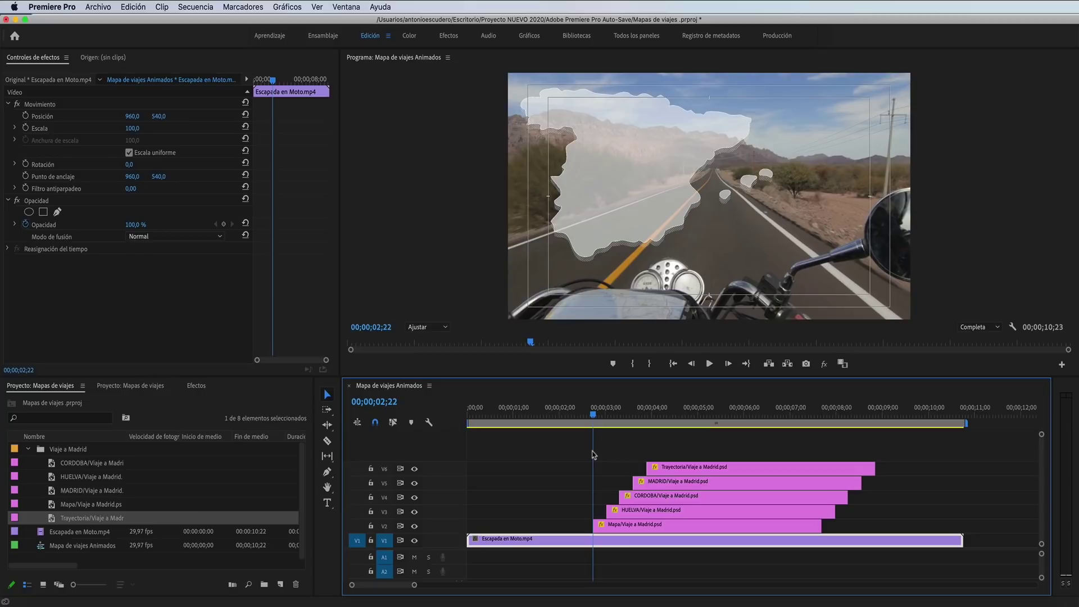
Fade the Mapa clip from 0% opacity at 02;22 to 100% at 03;12, then shift the four upper clips later.
left_click(606, 528)
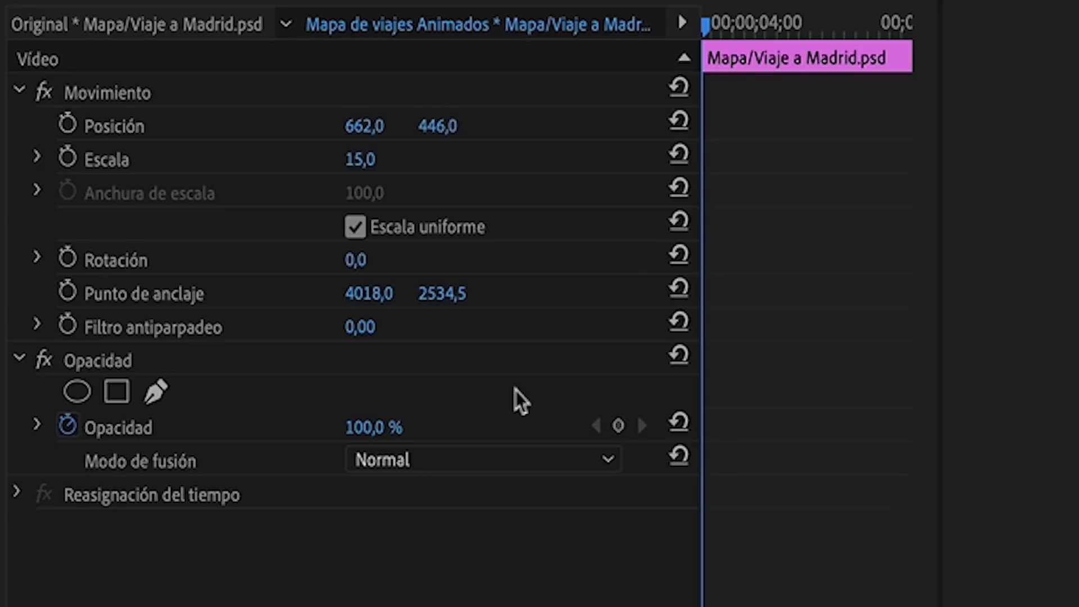
left_click(374, 427)
type("0")
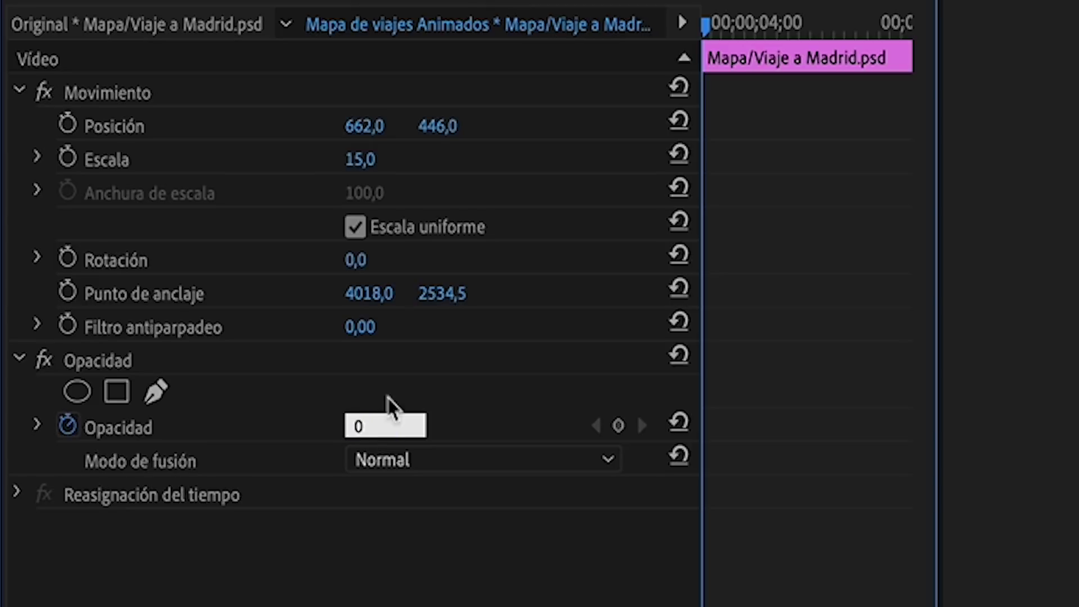
key("Return")
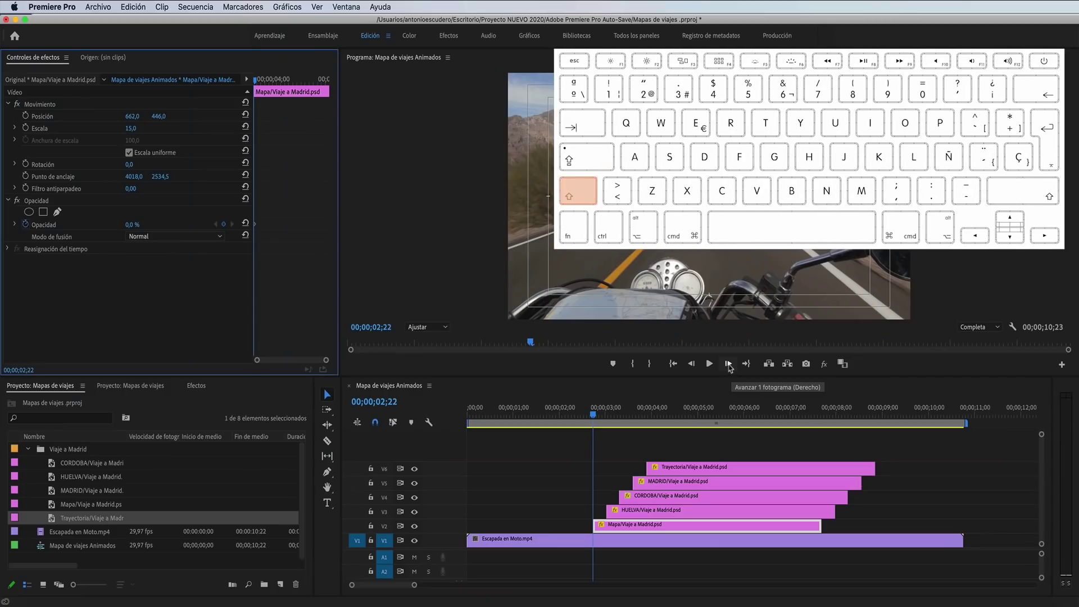
key("shift+Right")
key("shift+Right")
key("shift+Right")
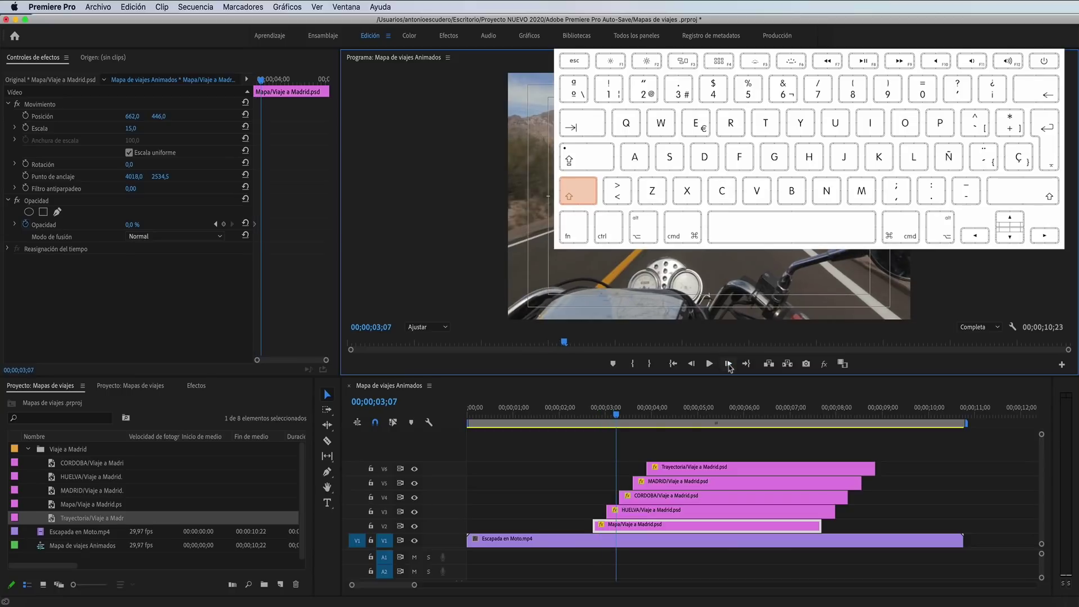
key("shift+Right")
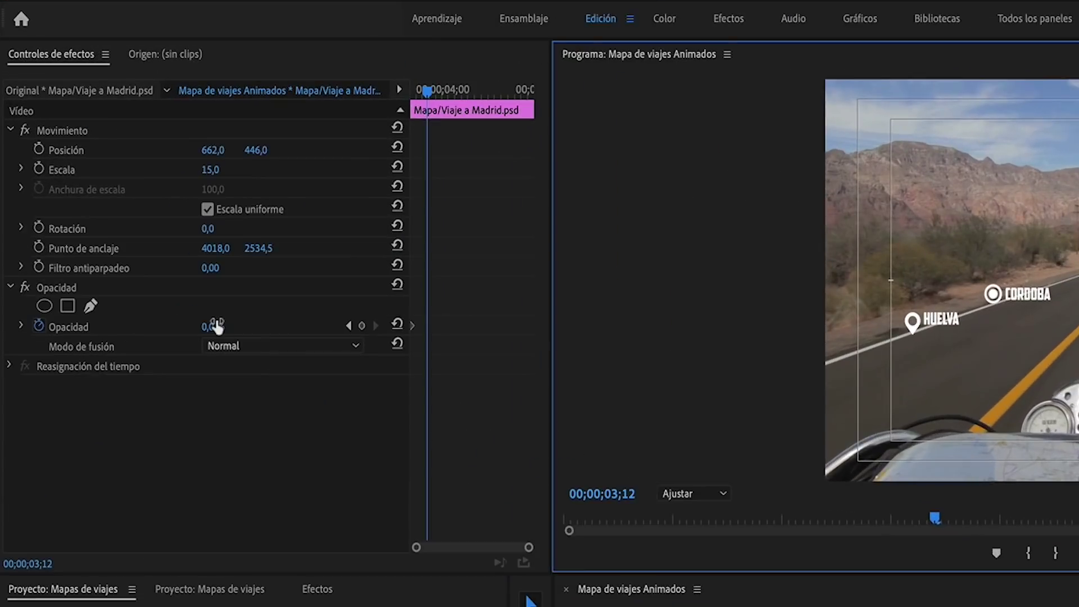
left_click(217, 326)
type("100")
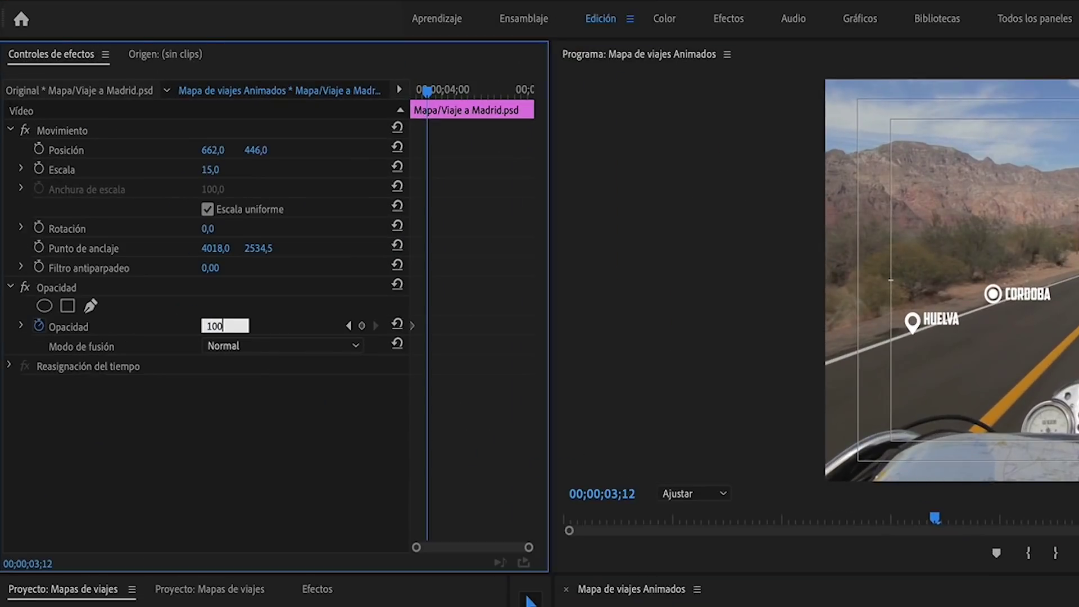
key("Return")
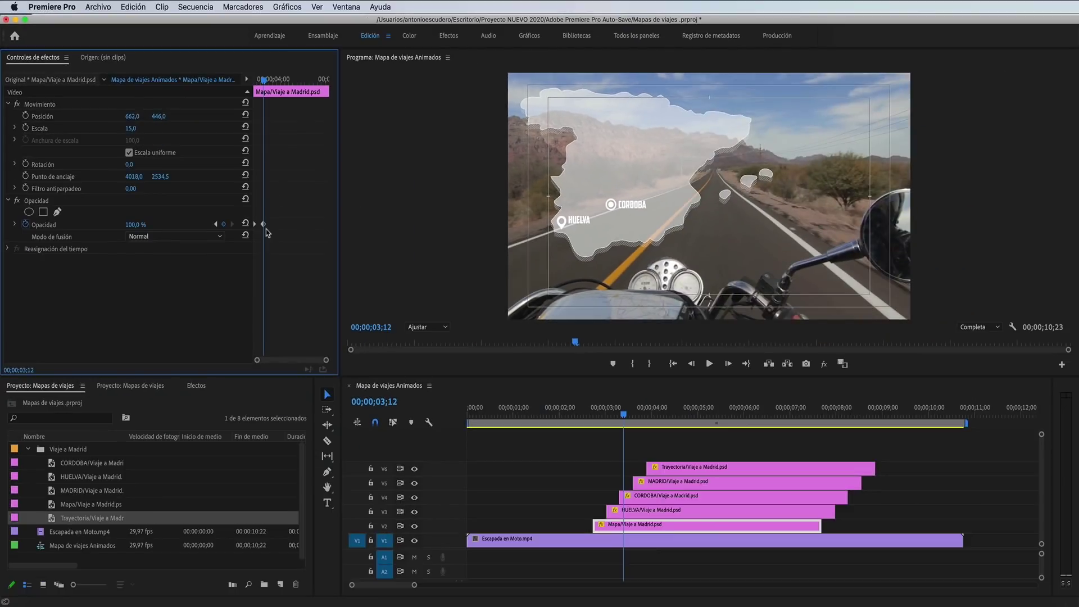
mouse_move(595, 441)
left_mouse_down()
mouse_move(665, 510)
mouse_move(707, 496)
left_mouse_up()
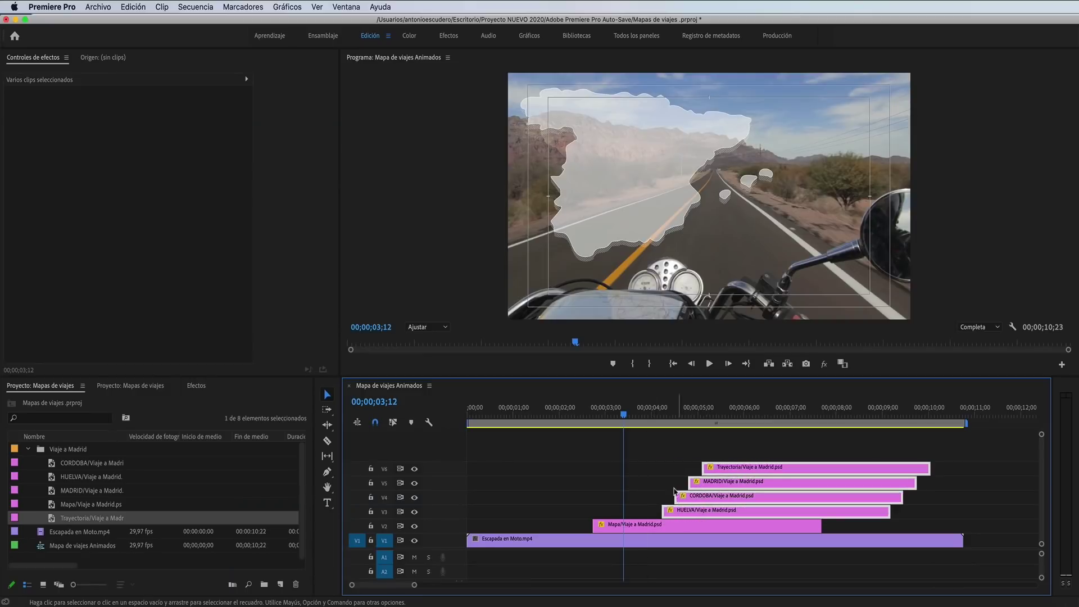
Scrub back before the fade-in and play the map's fade-in to preview it.
left_click(663, 539)
left_click_drag(623, 407, 586, 406)
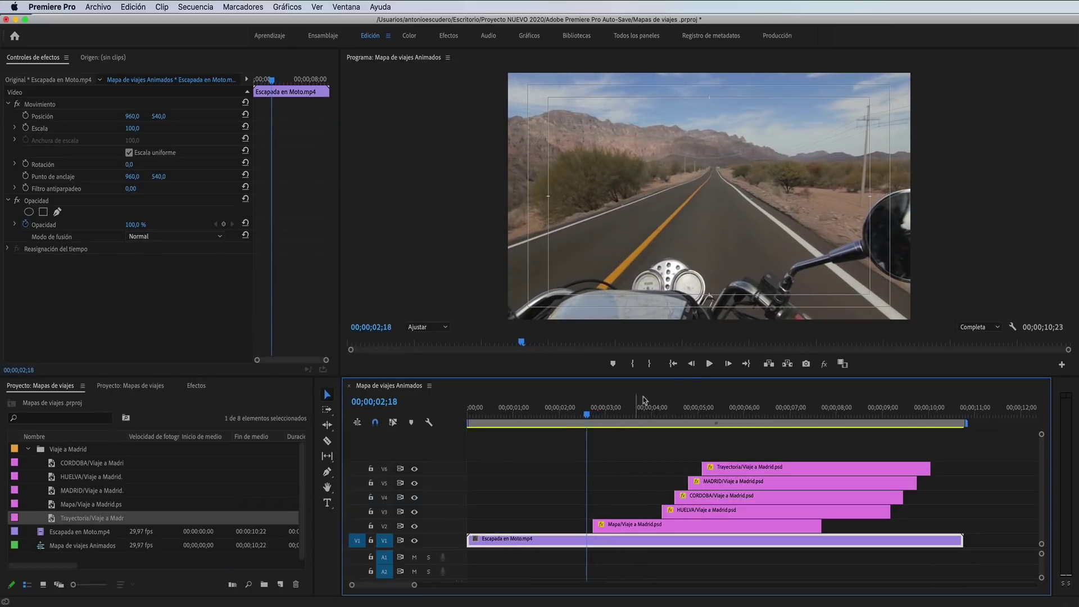
left_click(709, 364)
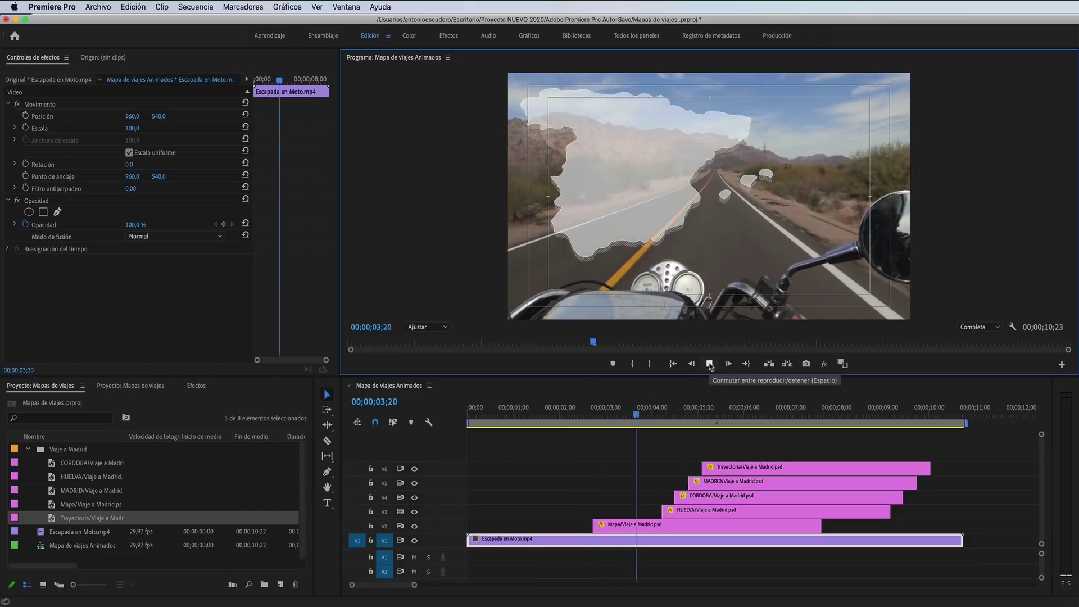
left_click(709, 363)
Snap the HUELVA clip's start to Mapa's full-opacity keyframe at 03;12.
left_click(645, 526)
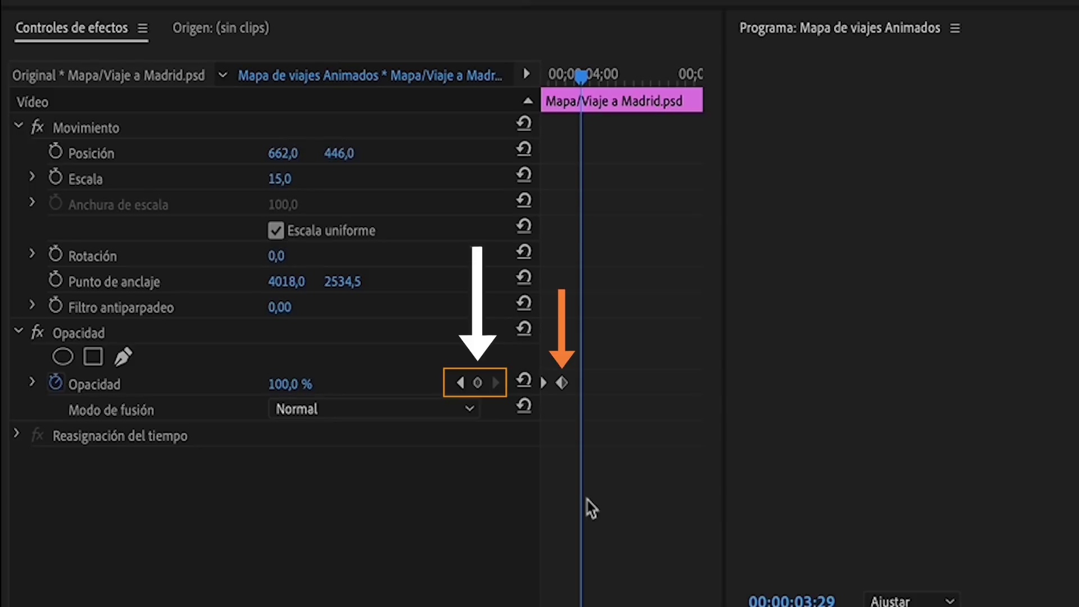
left_click(461, 384)
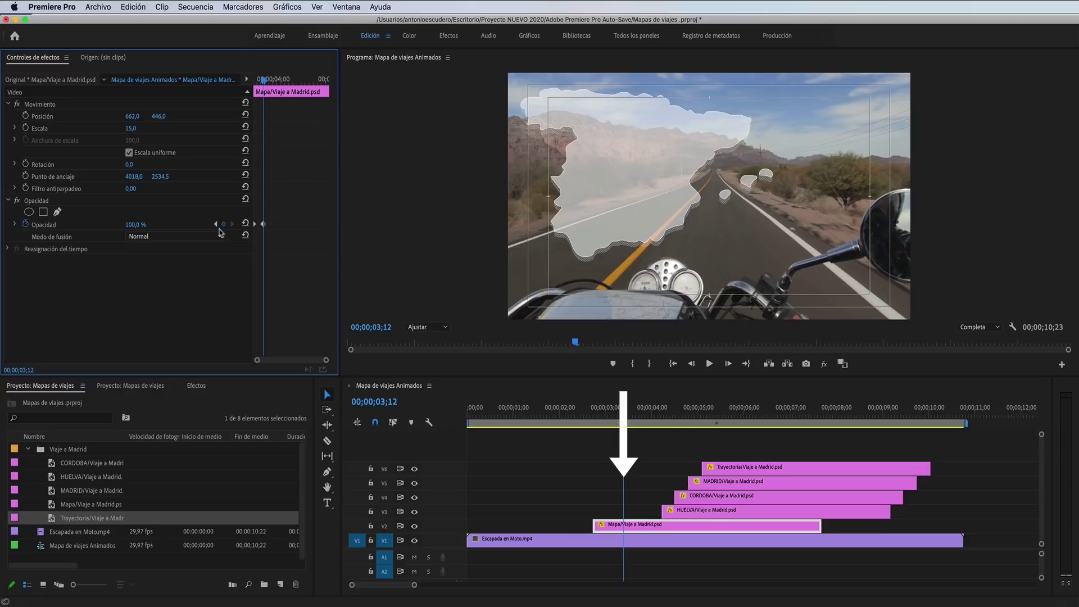
left_click(691, 513)
left_click_drag(691, 513, 662, 517)
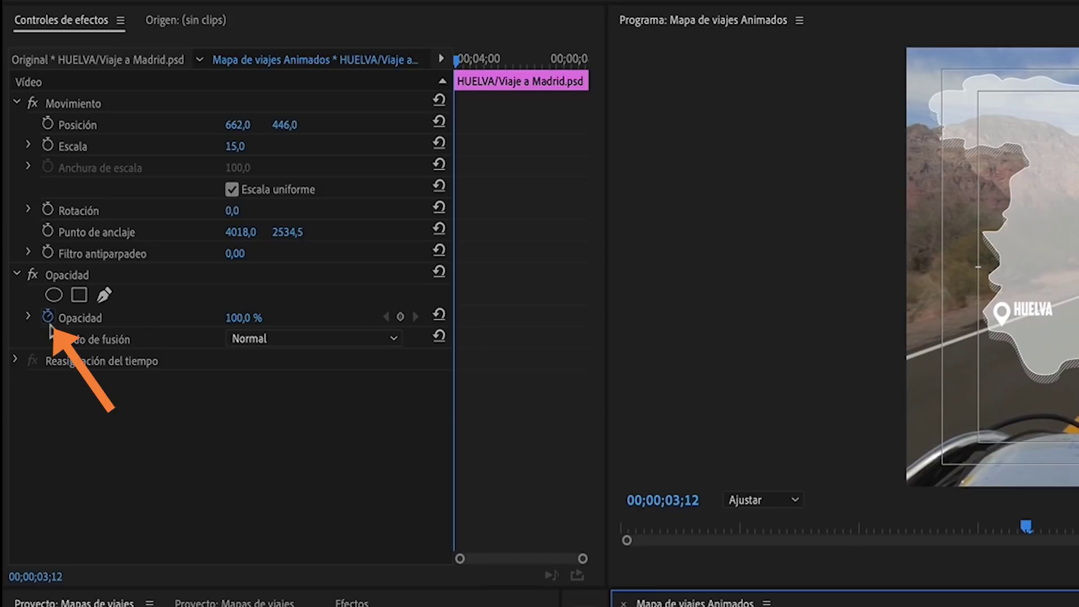
Fade the HUELVA pin from 0% opacity at 03;12 to 100% at 04;02.
left_click(239, 317)
type("0")
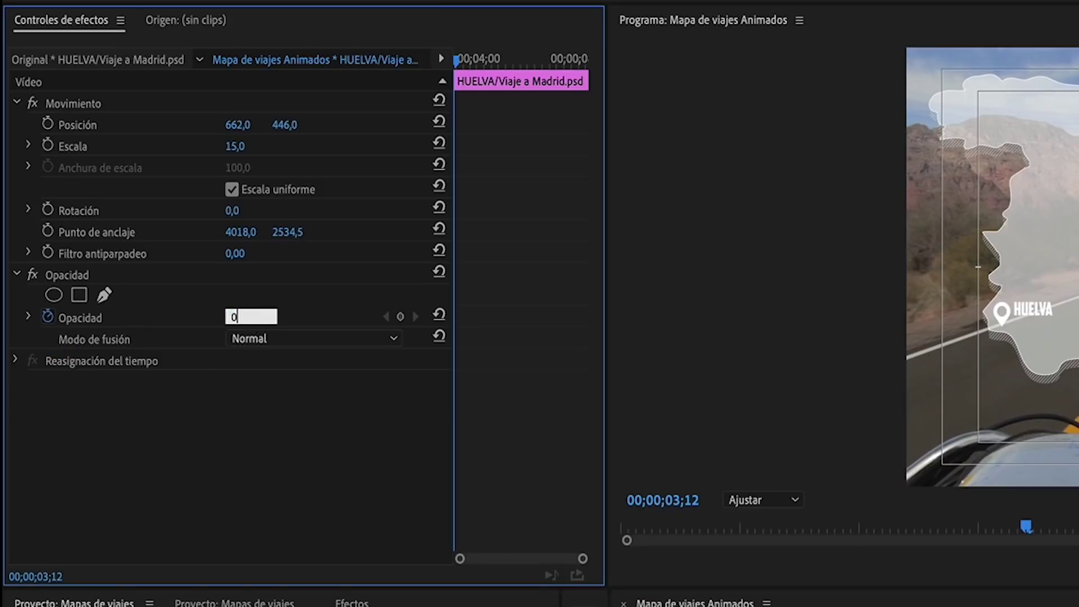
key("Return")
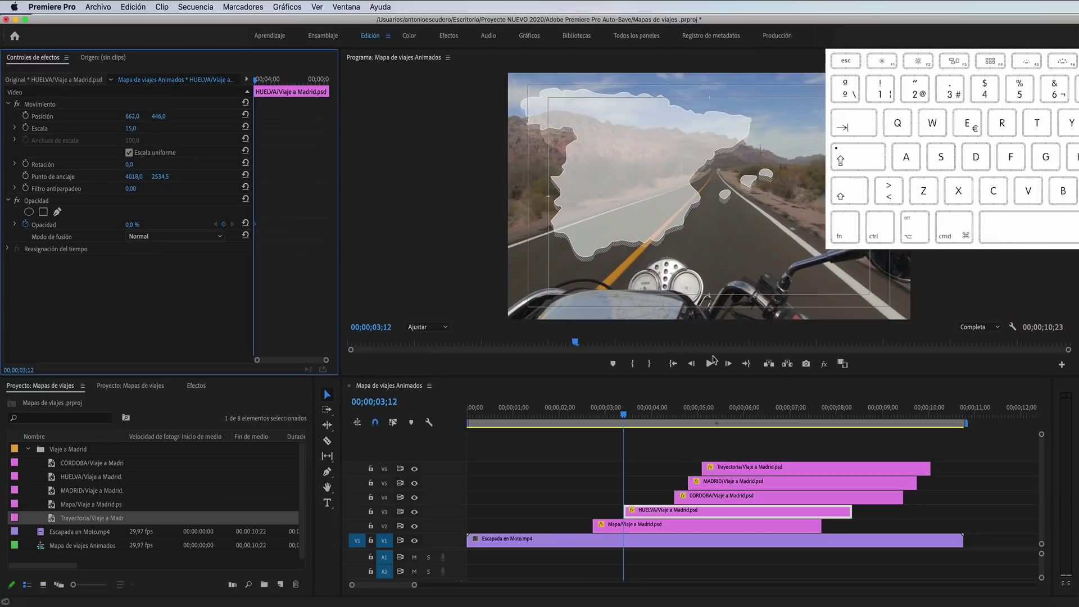
left_click(727, 364, "shift")
left_click(727, 364, "shift")
left_click(727, 364, "shift")
left_click(728, 364, "shift")
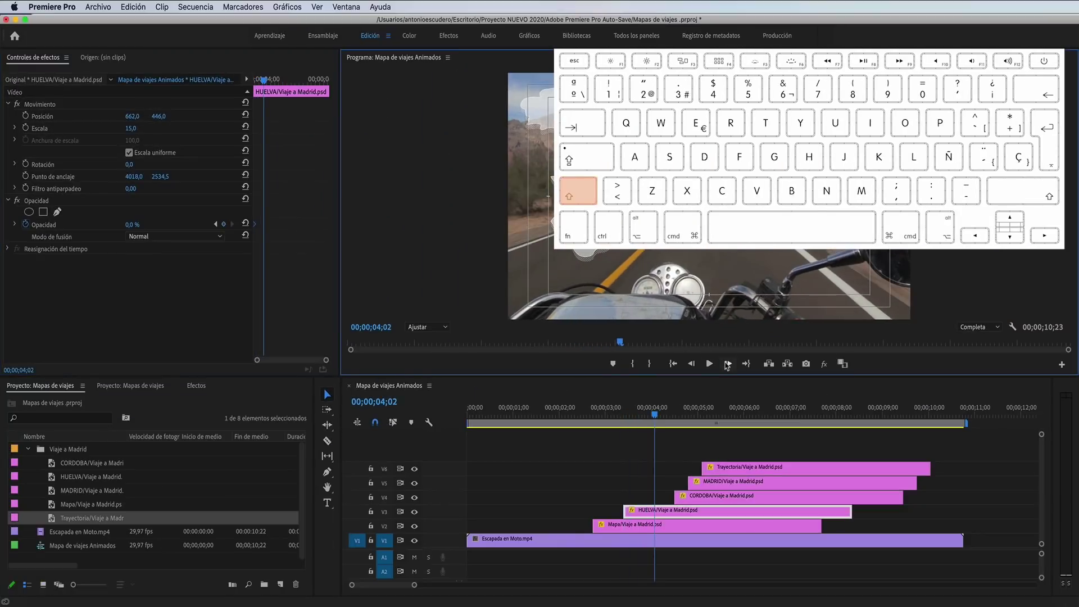
left_click(139, 223)
type("100")
key("Return")
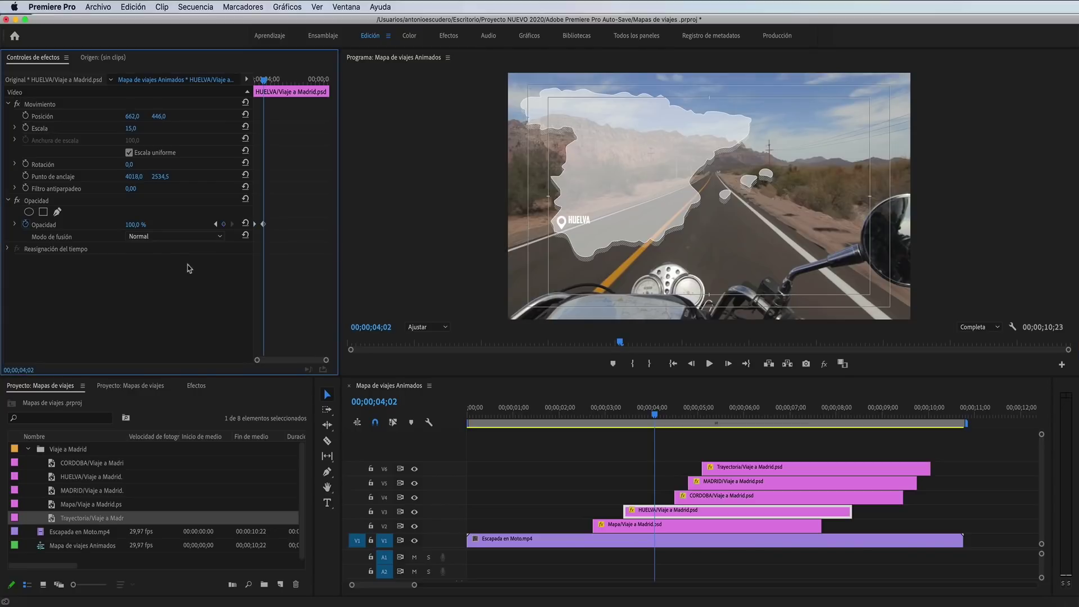
Play back from before the pin appears to preview the HUELVA fade-in.
left_click_drag(631, 430, 583, 426)
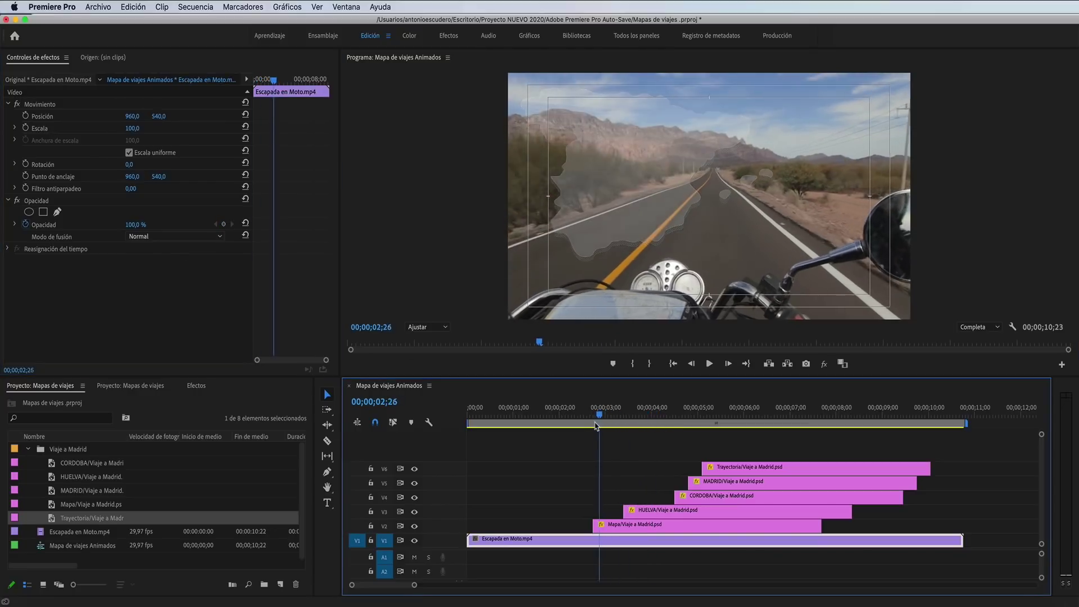
left_click(709, 364)
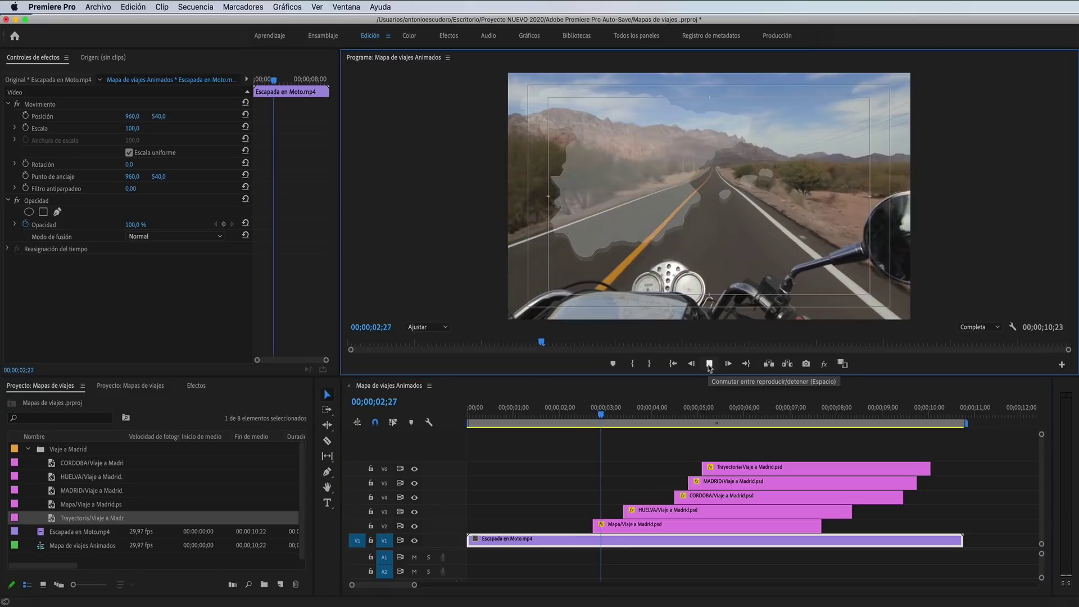
left_click(709, 365)
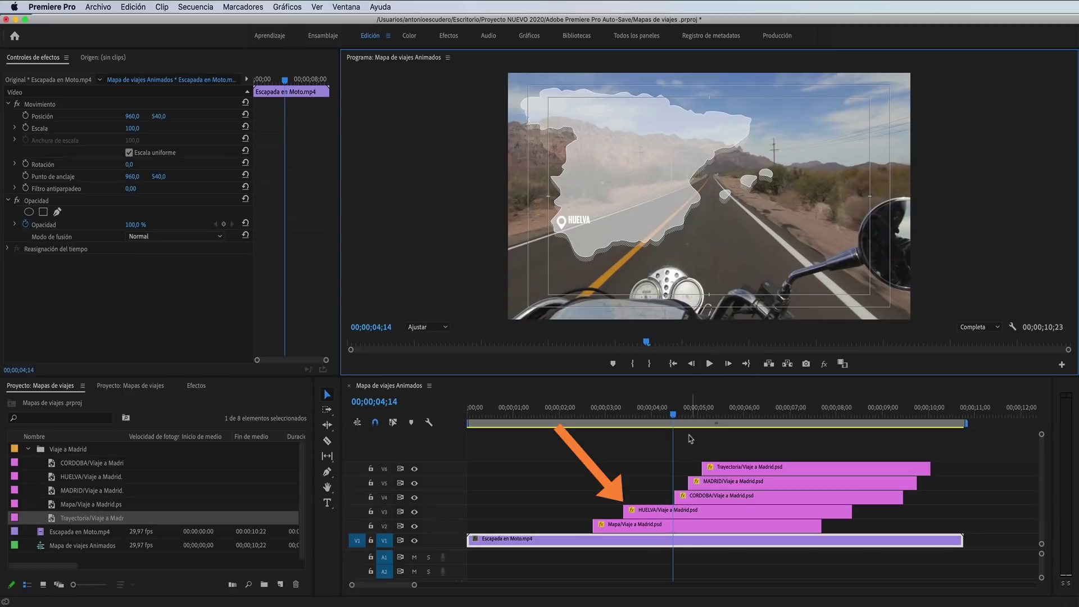
Move the CORDOBA clip later so it starts at 04;22.
left_click(660, 514)
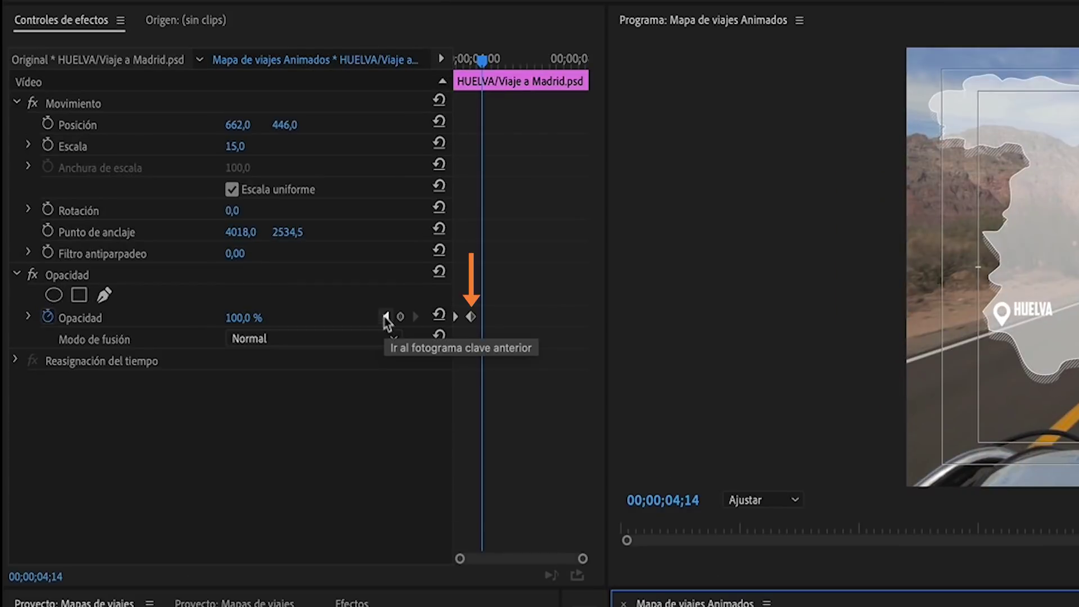
left_click(386, 318)
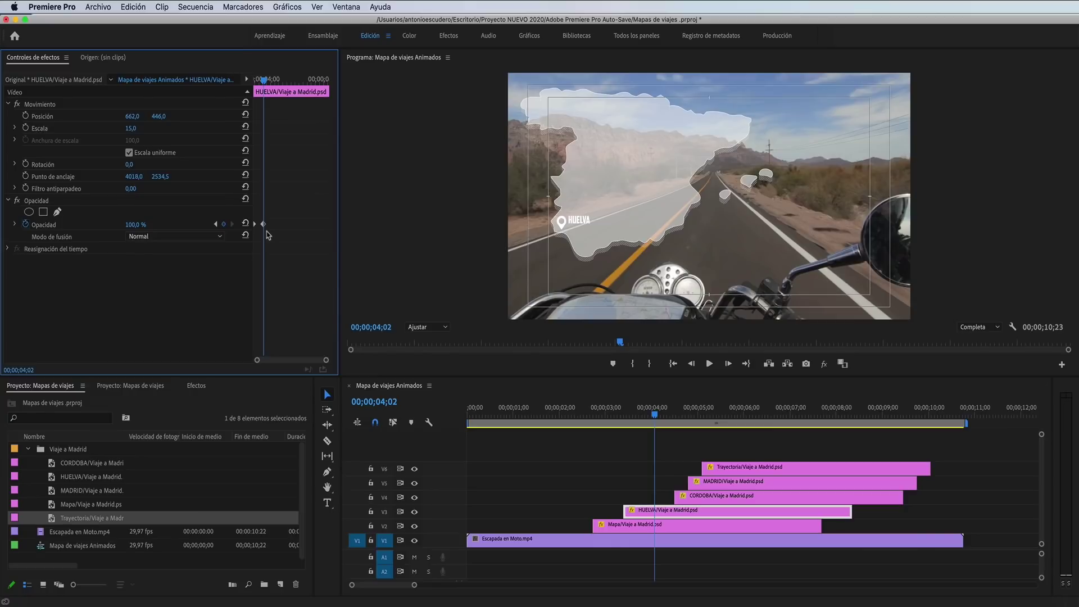
left_click(729, 365, "shift")
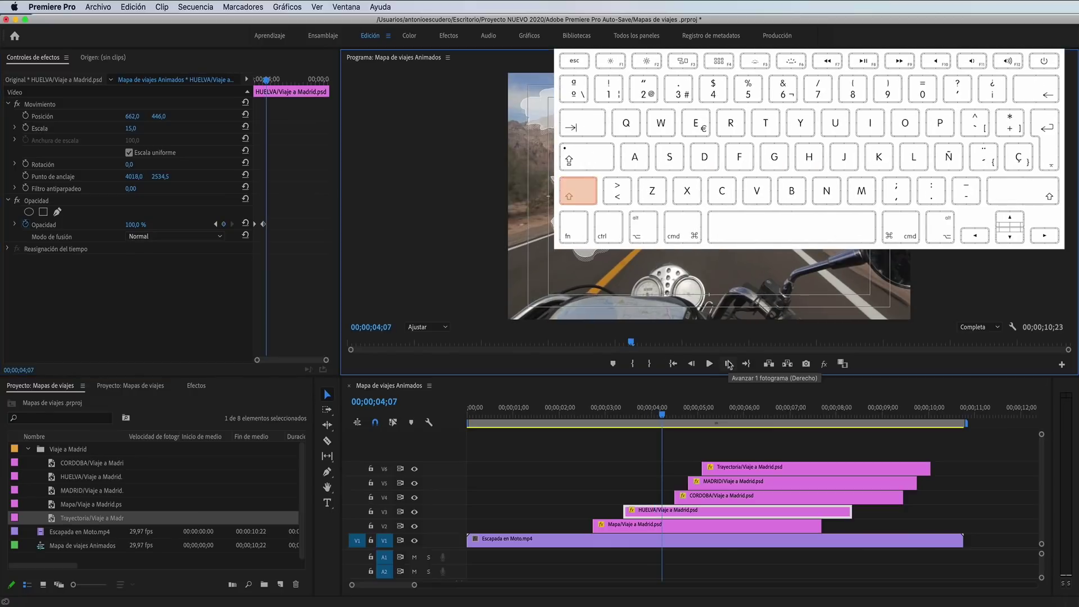
left_click(729, 364, "shift")
left_click(729, 364, "shift")
left_click(729, 364, "shift")
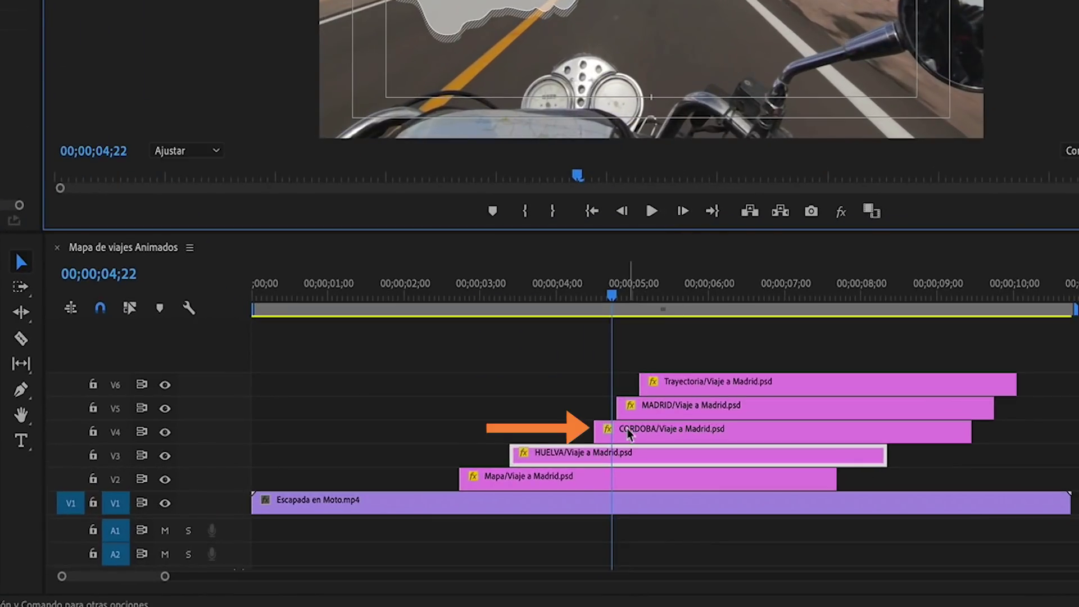
left_click_drag(628, 434, 652, 433)
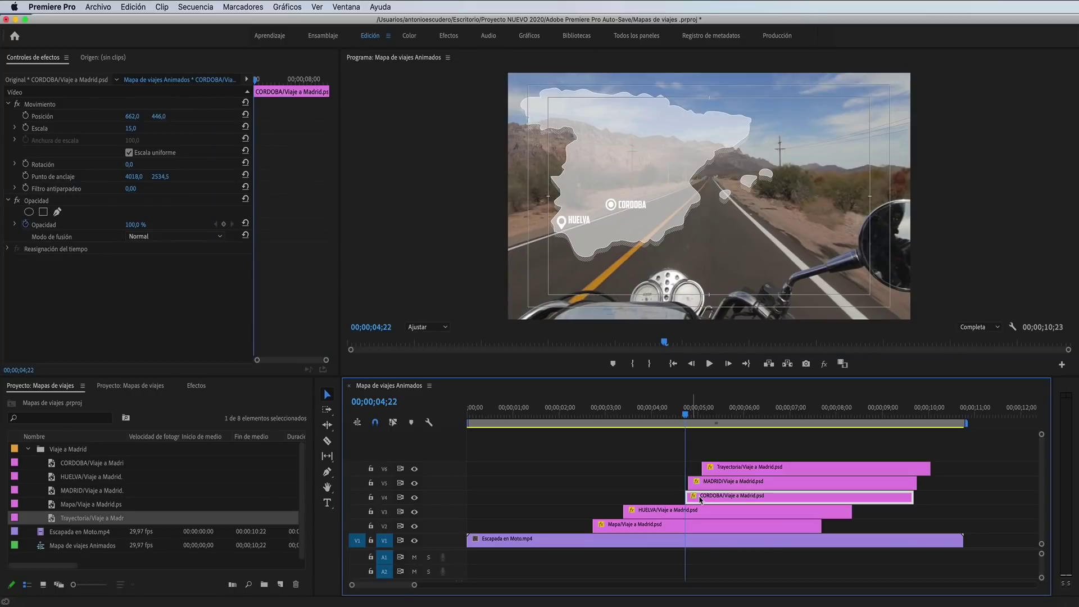
Push MADRID and Trayectoria later, then fade CORDOBA from 0% at 04;22 to 100% at 05;12.
mouse_move(713, 457)
left_mouse_down()
mouse_move(730, 484)
mouse_move(779, 468)
left_mouse_up()
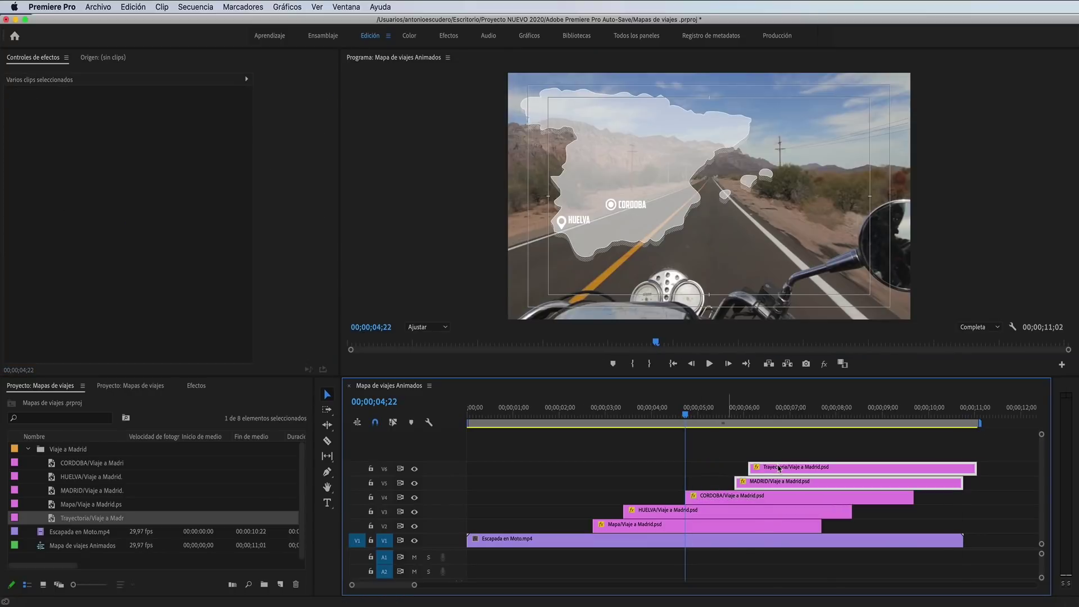
left_click(716, 500)
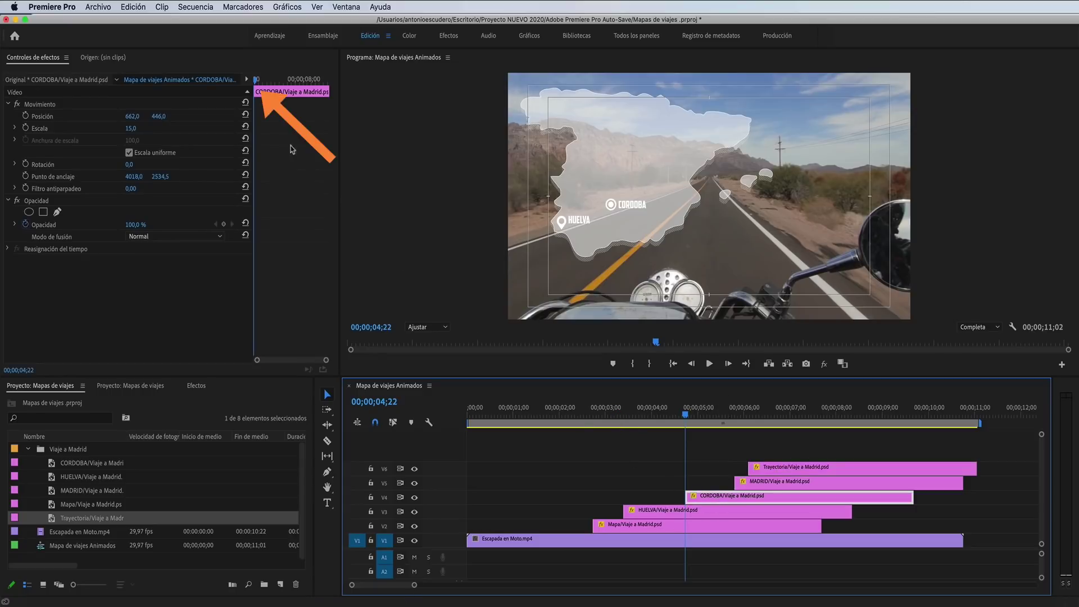
left_click(261, 107)
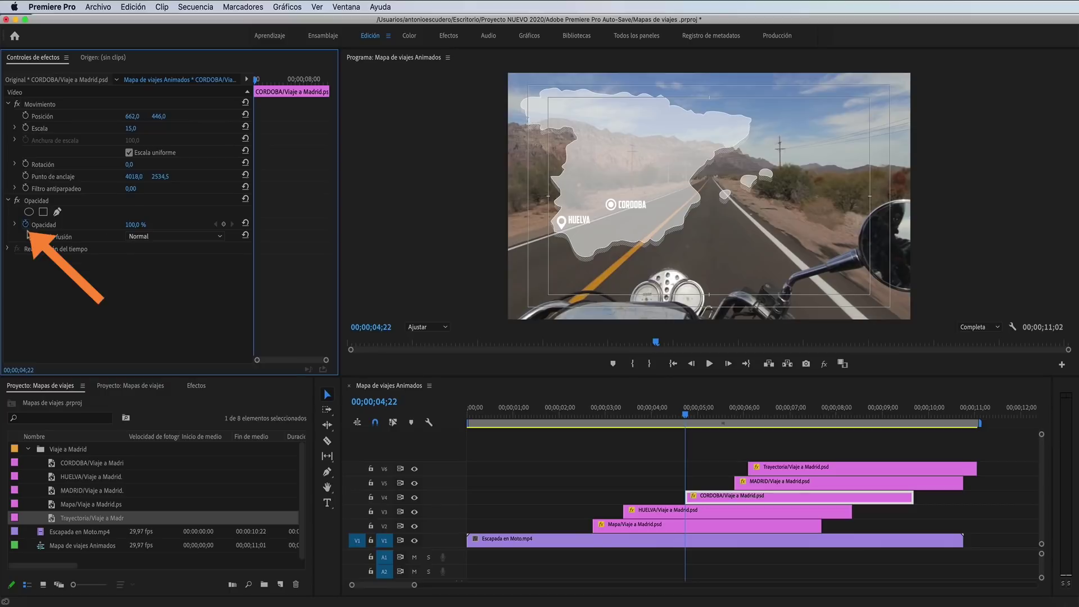
left_click(134, 224)
type("0")
key("Return")
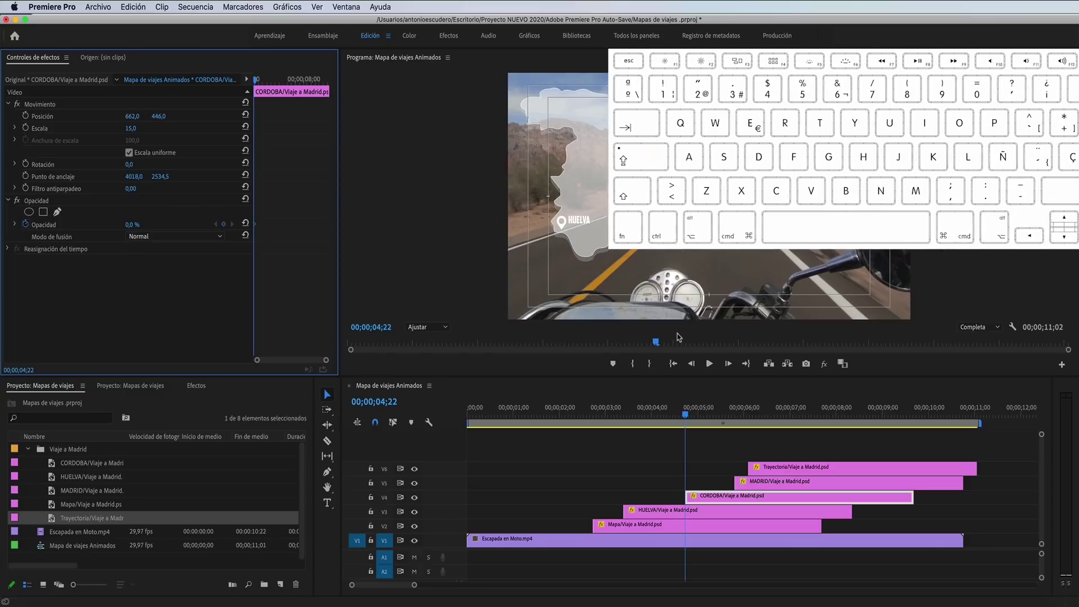
left_click(728, 364, "shift")
left_click(729, 364, "shift")
left_click(729, 365, "shift")
left_click(729, 365, "shift")
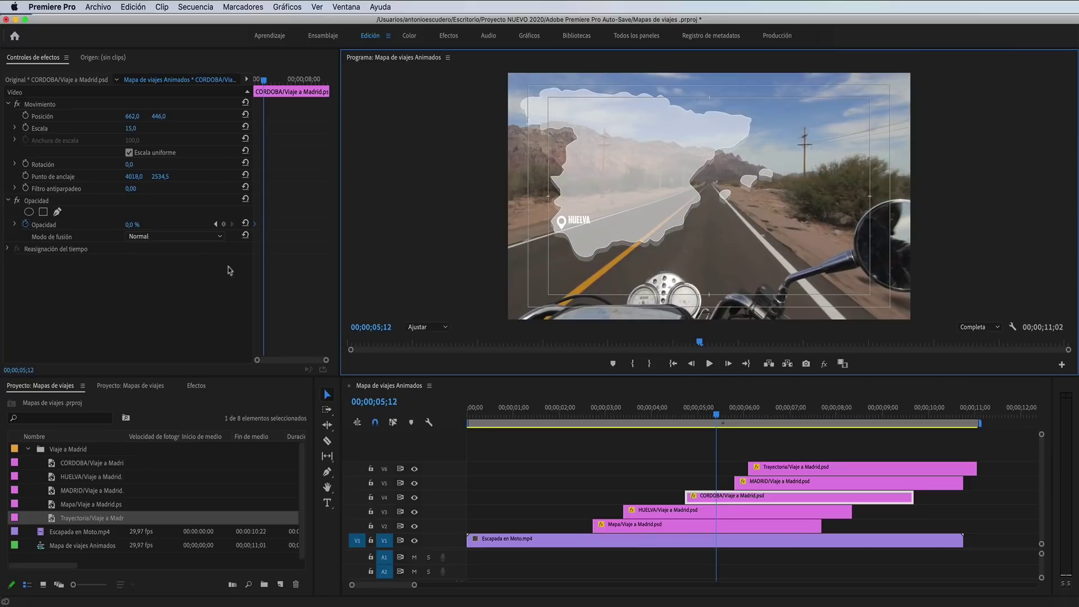
left_click(134, 225)
type("100")
key("Return")
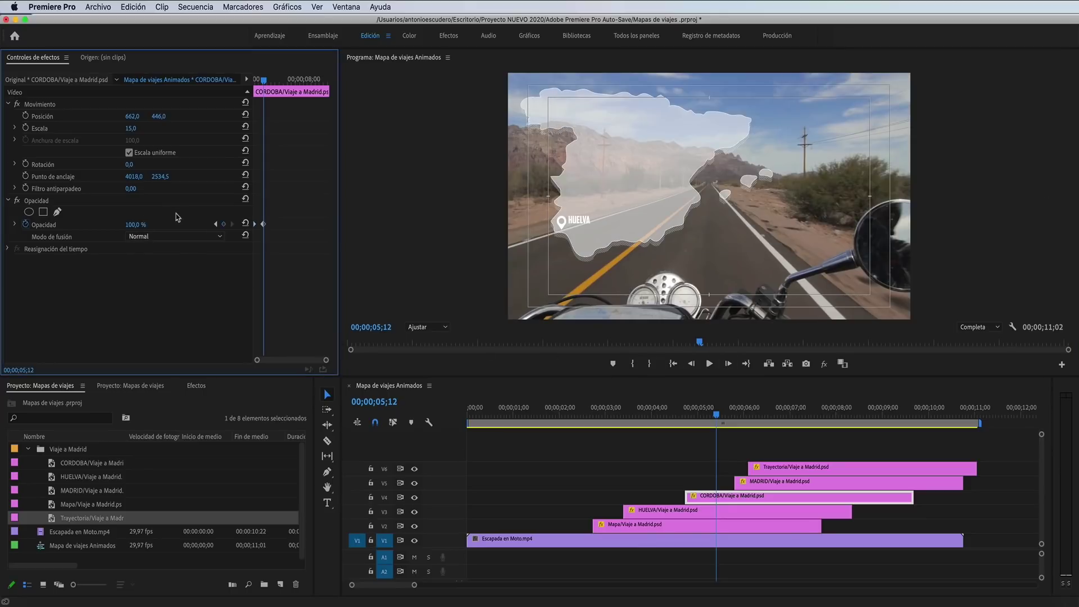
Move the MADRID clip so it starts at 06;02.
left_click(728, 364, "shift")
left_click(728, 364, "shift")
left_click(729, 365, "shift")
left_click(728, 365, "shift")
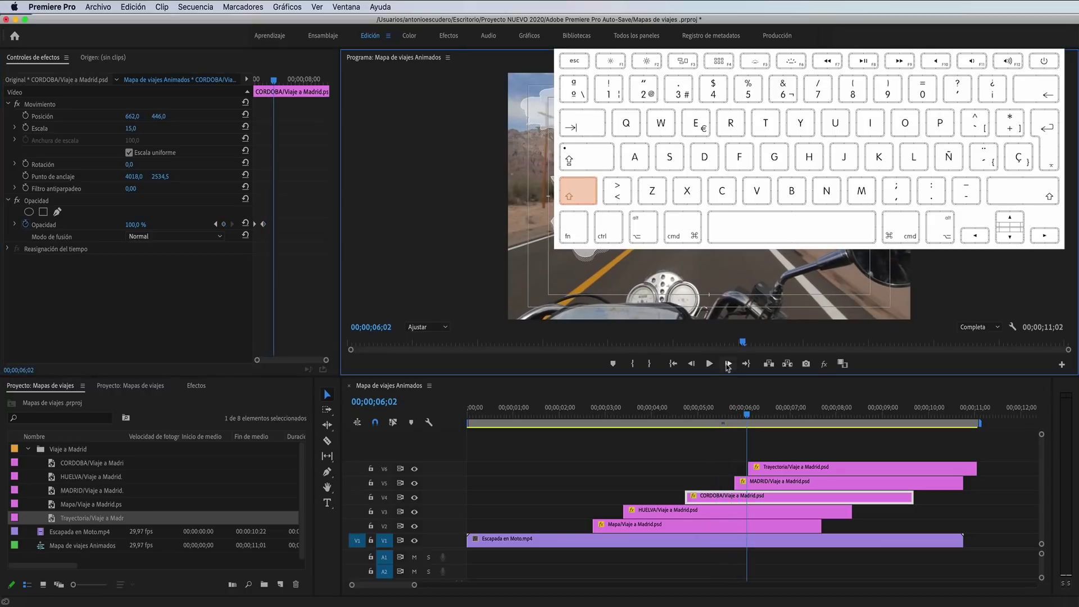
left_click_drag(767, 482, 776, 483)
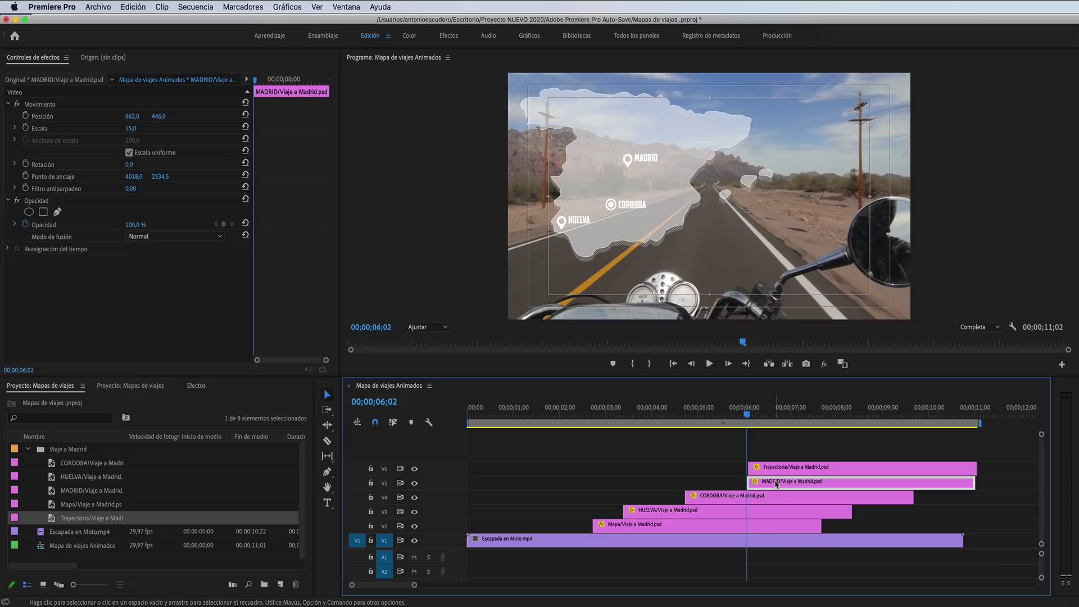
Move Trayectoria to about 07;20 and fade MADRID from 0% at 06;02 to 100% at 06;22.
left_click_drag(779, 467, 853, 471)
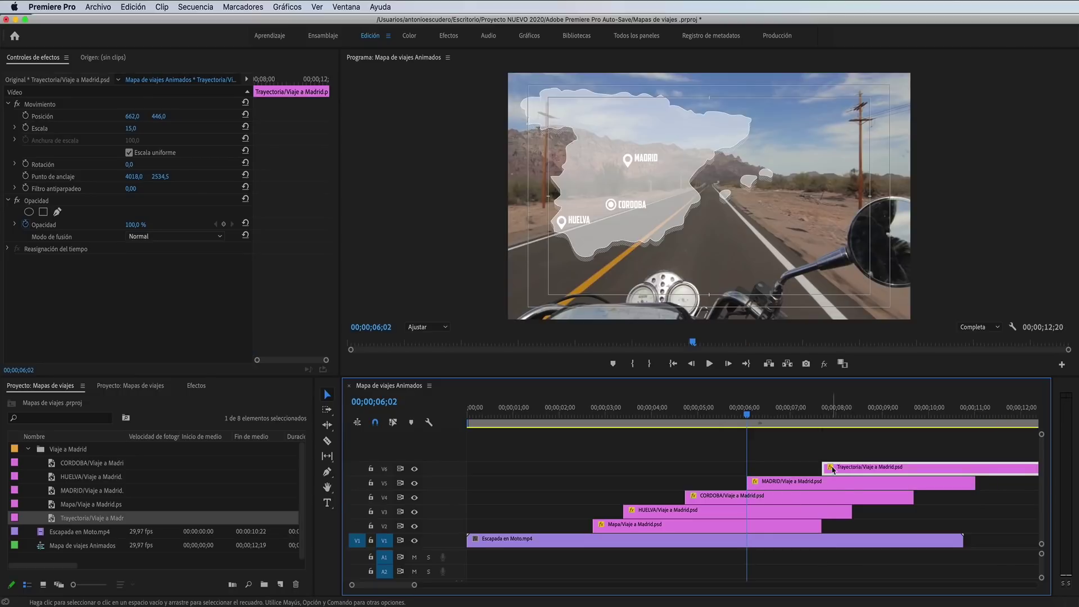
left_click(798, 478)
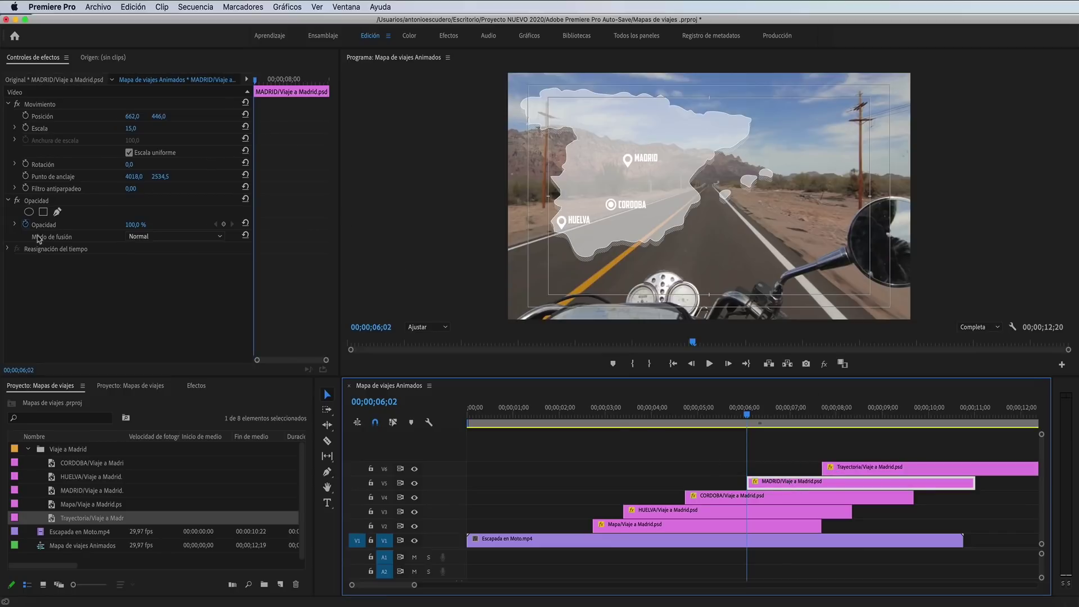
left_click(135, 224)
type("0")
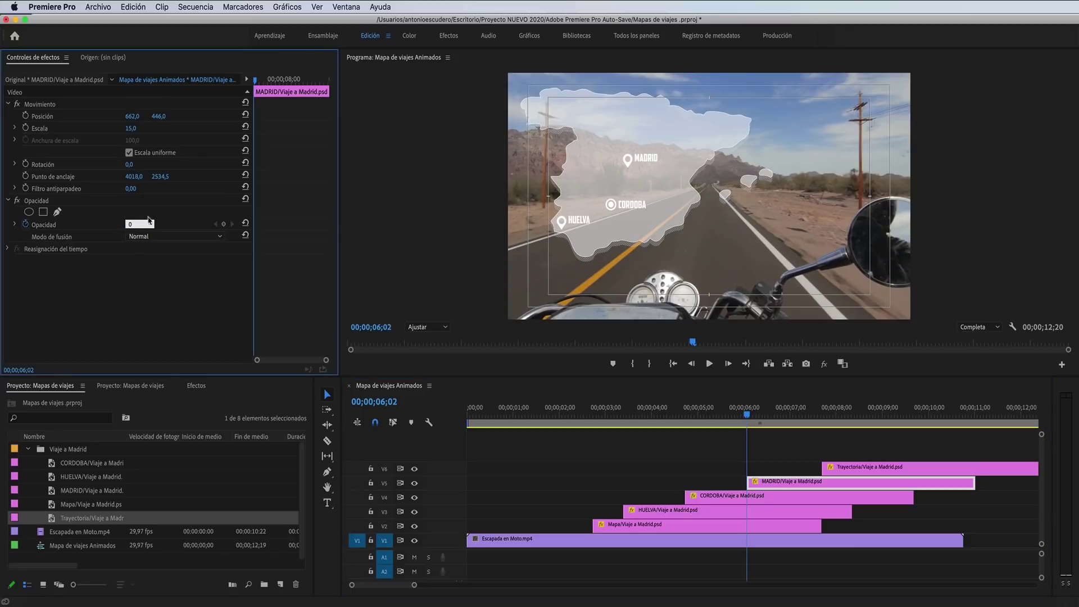
key("Return")
key("shift+Right")
key("shift+Right")
key("shift+Right")
key("shift+Right")
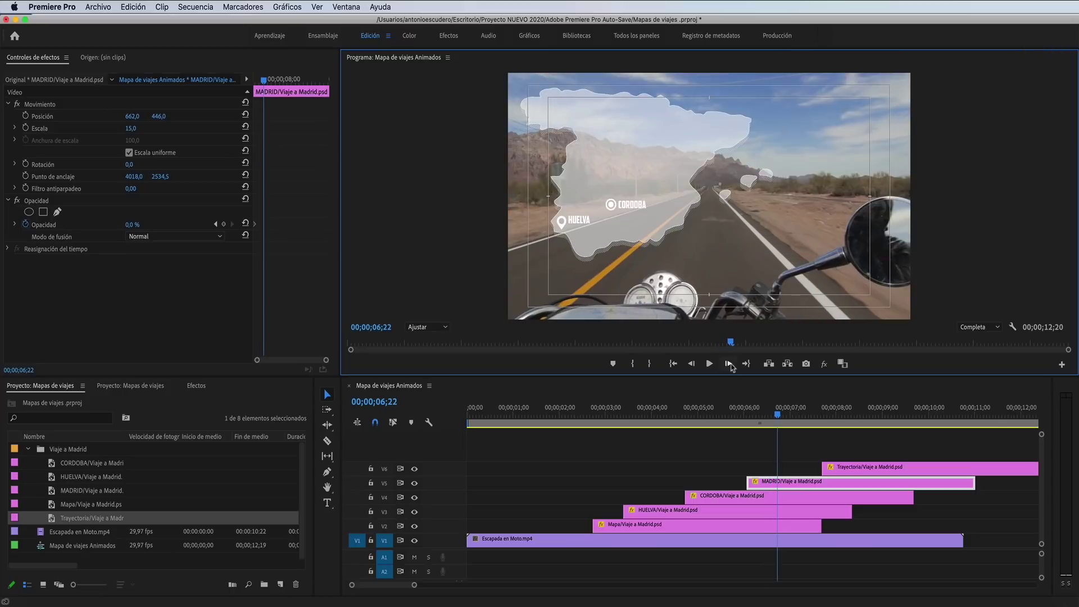
left_click(133, 225)
type("100")
key("Return")
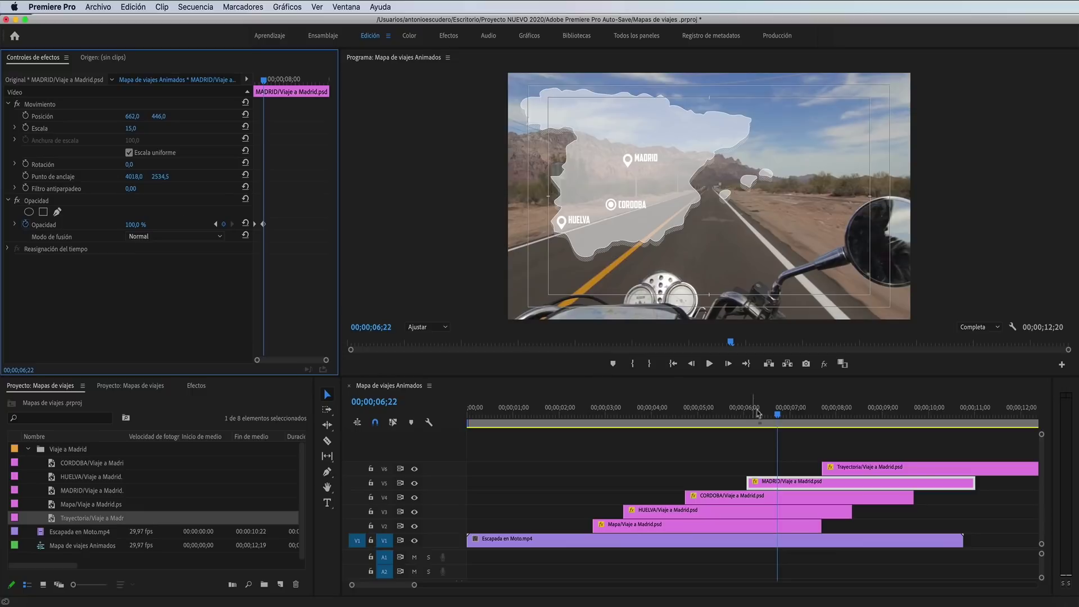
left_click_drag(778, 414, 571, 414)
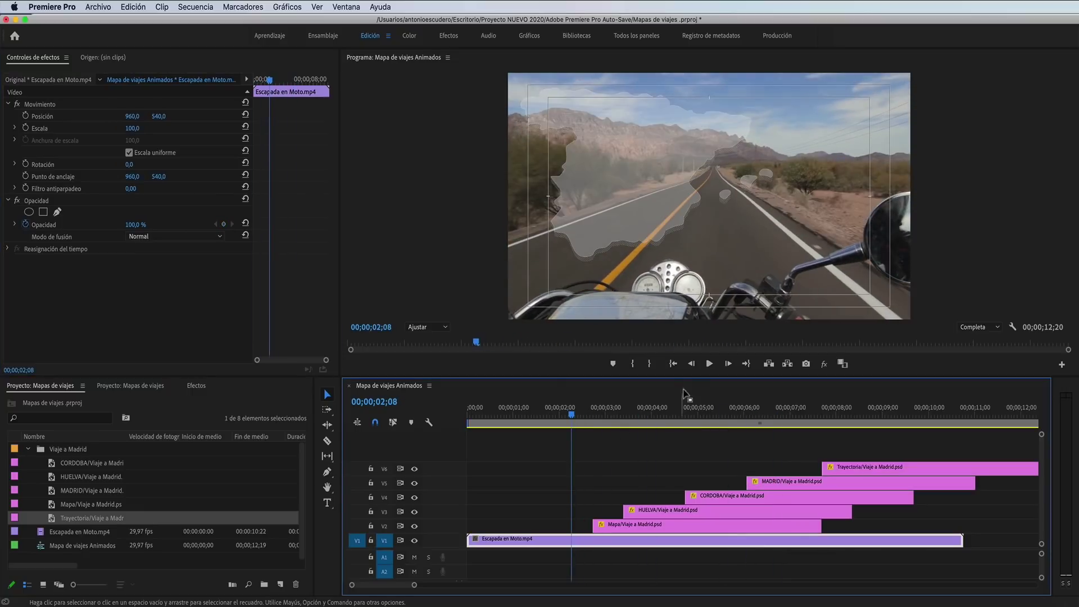
left_click(709, 363)
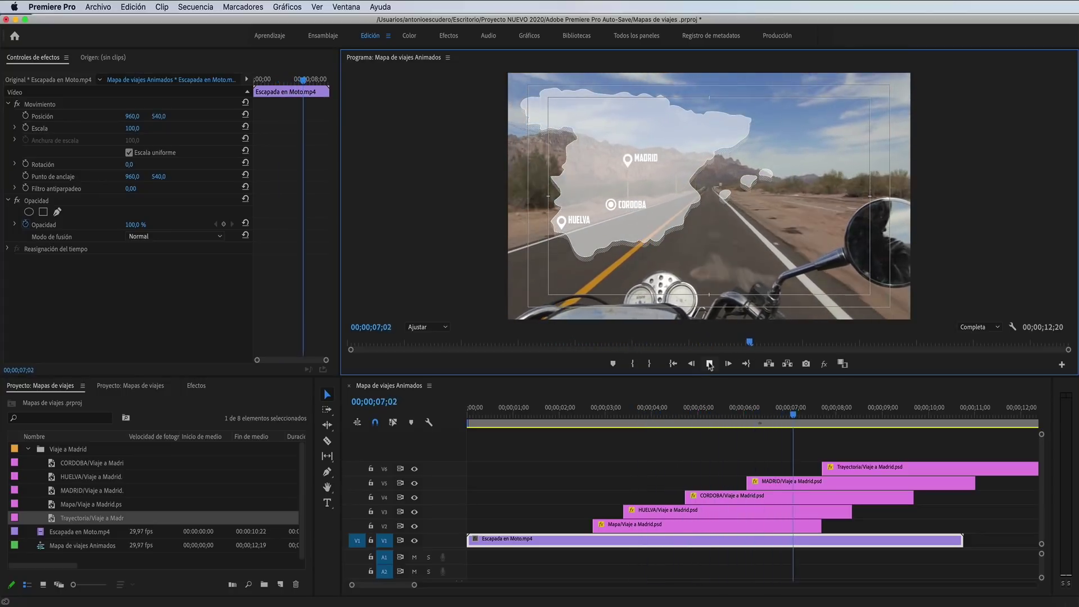
left_click(709, 364)
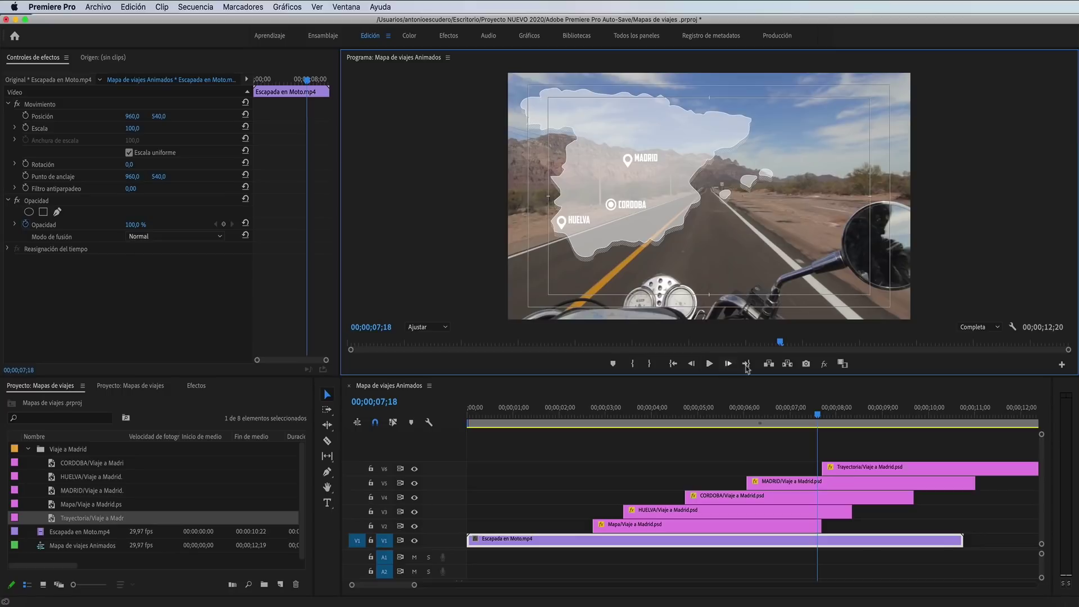
left_click(787, 415)
mouse_move(767, 426)
left_mouse_down()
mouse_move(608, 419)
mouse_move(650, 449)
left_mouse_up()
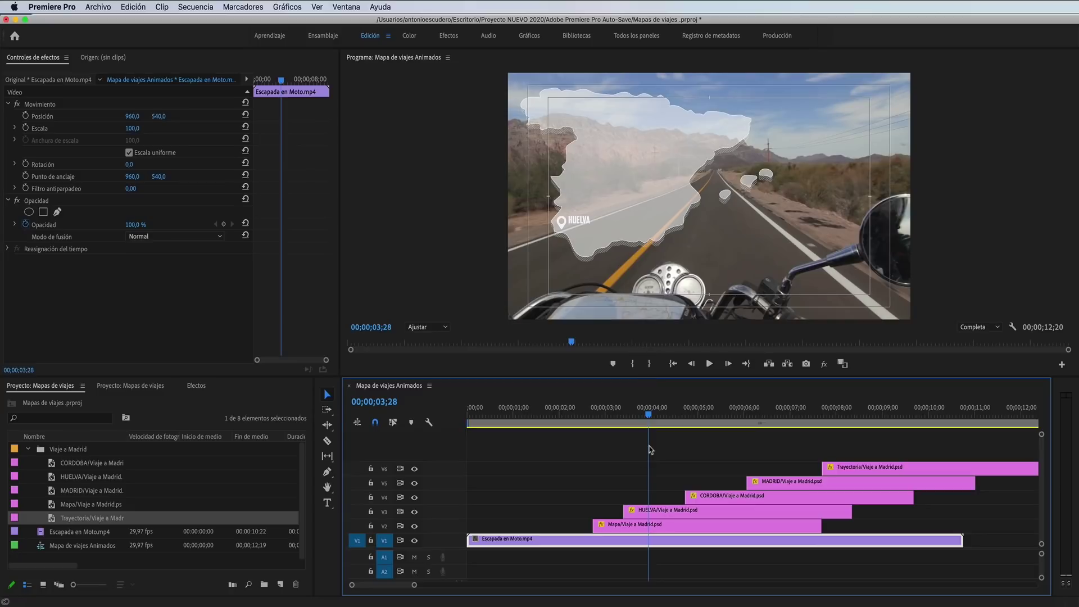
left_click(658, 513)
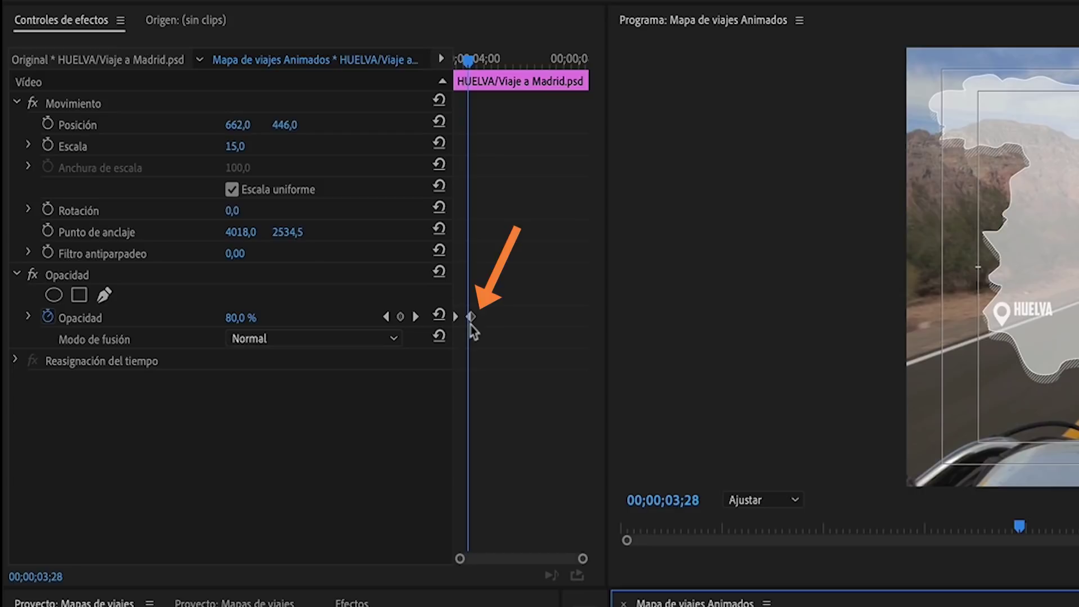
Slide the Trayectoria clip earlier to start at 04;02 and add a free-form opacity mask.
left_click(416, 318)
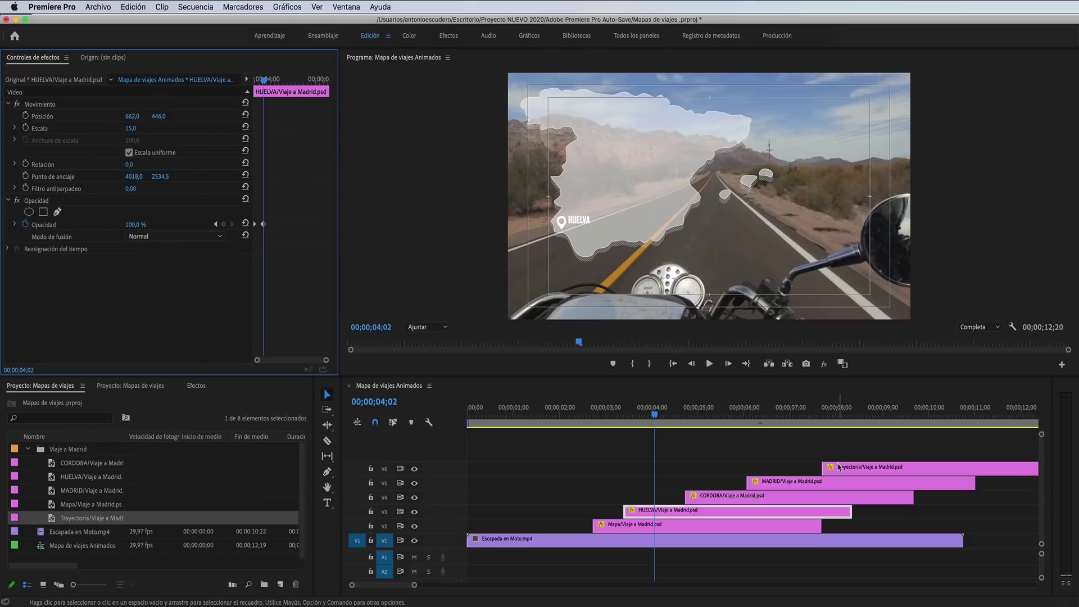
left_click(839, 466)
left_click_drag(838, 465, 673, 476)
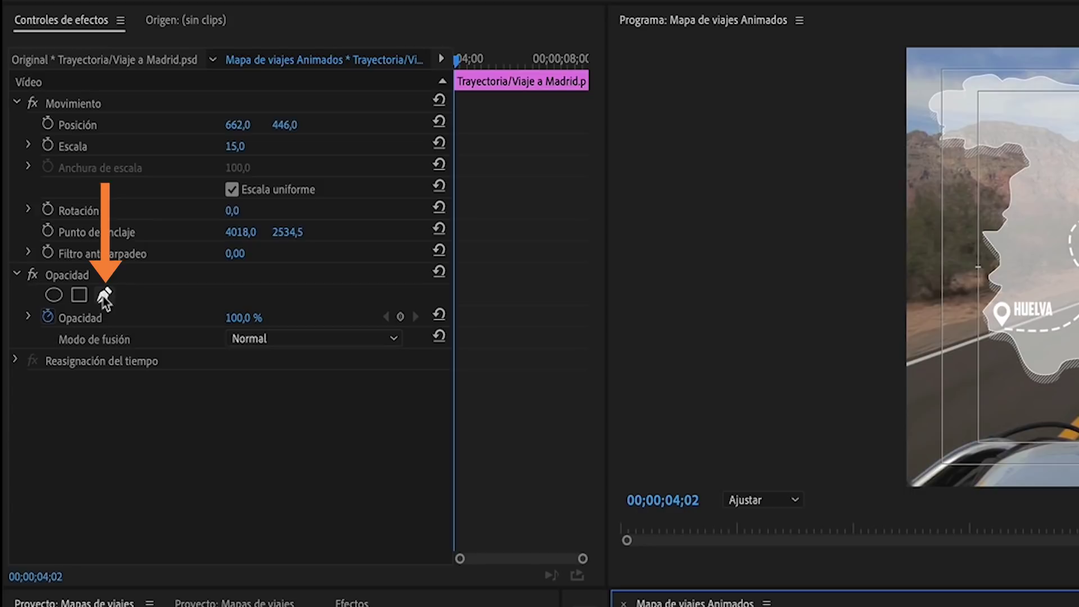
left_click(105, 297)
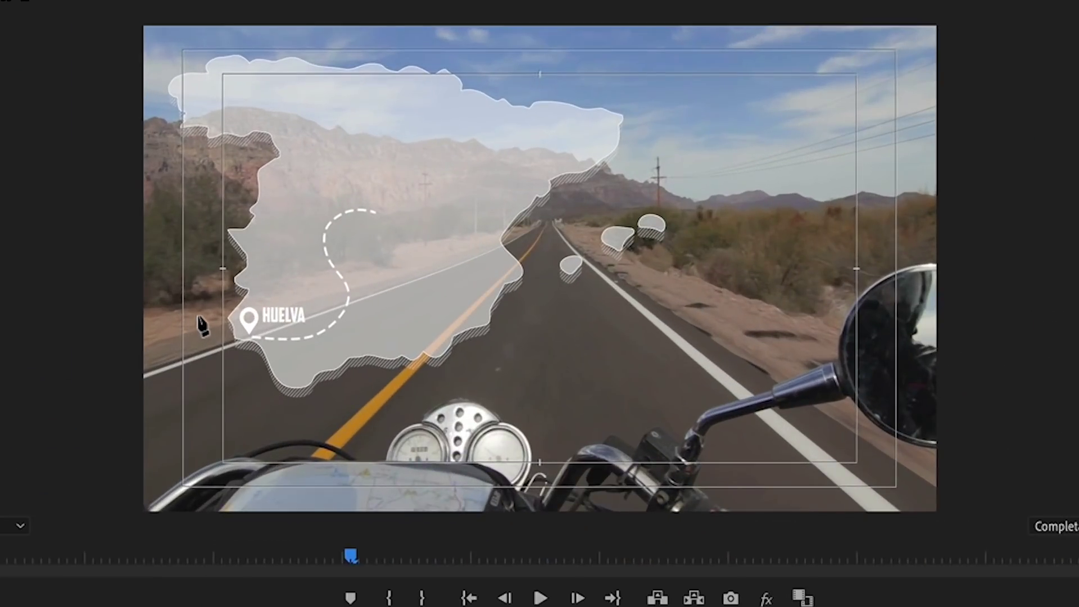
Draw a four-point mask around Huelva on the route and keyframe the mask path at 04;02.
left_click(197, 318)
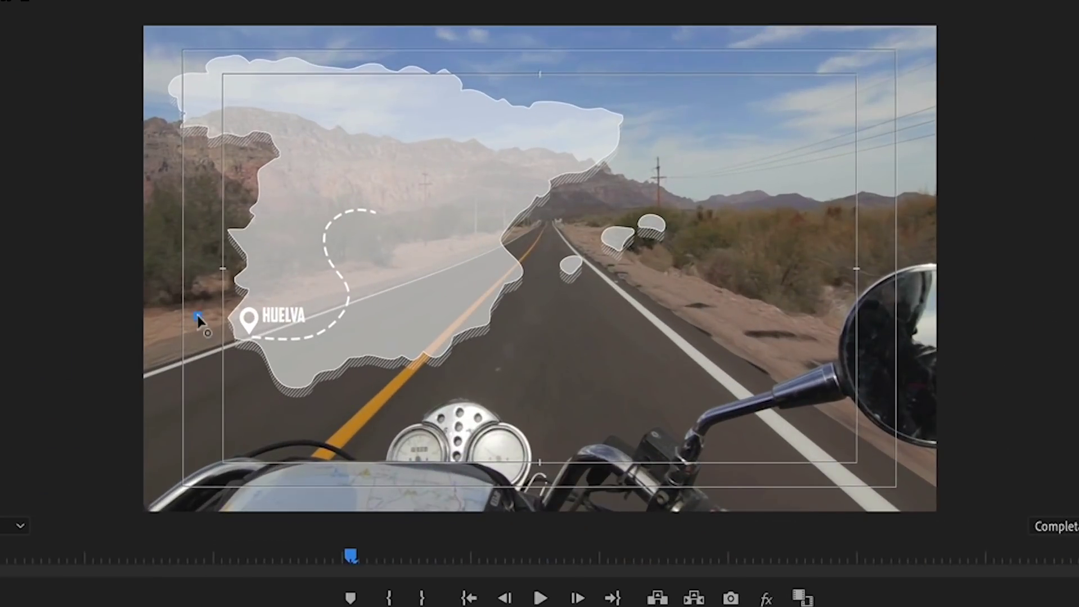
left_click(232, 313)
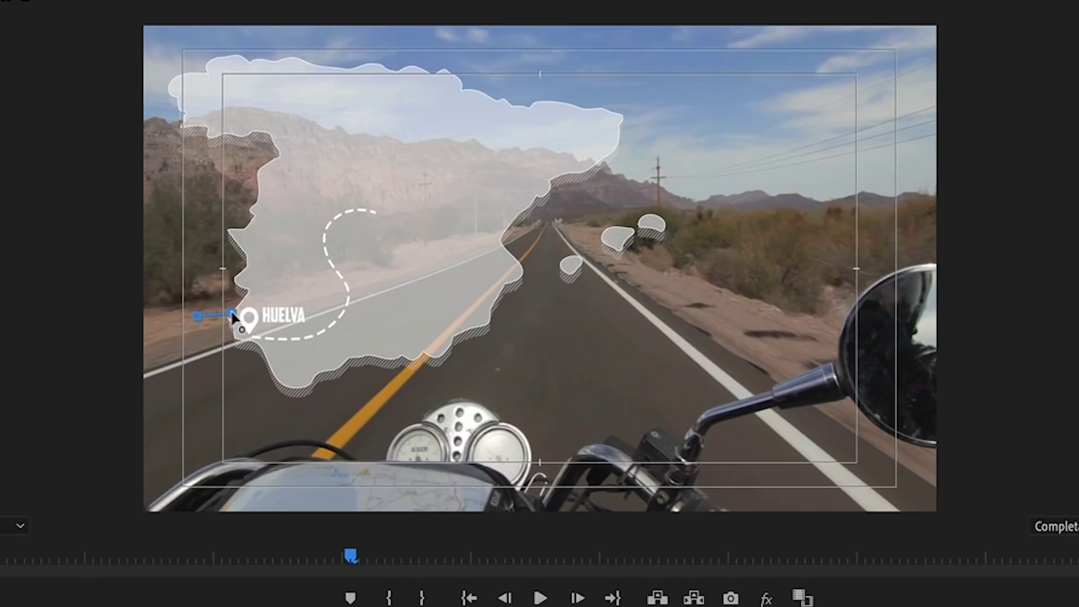
left_click(257, 369)
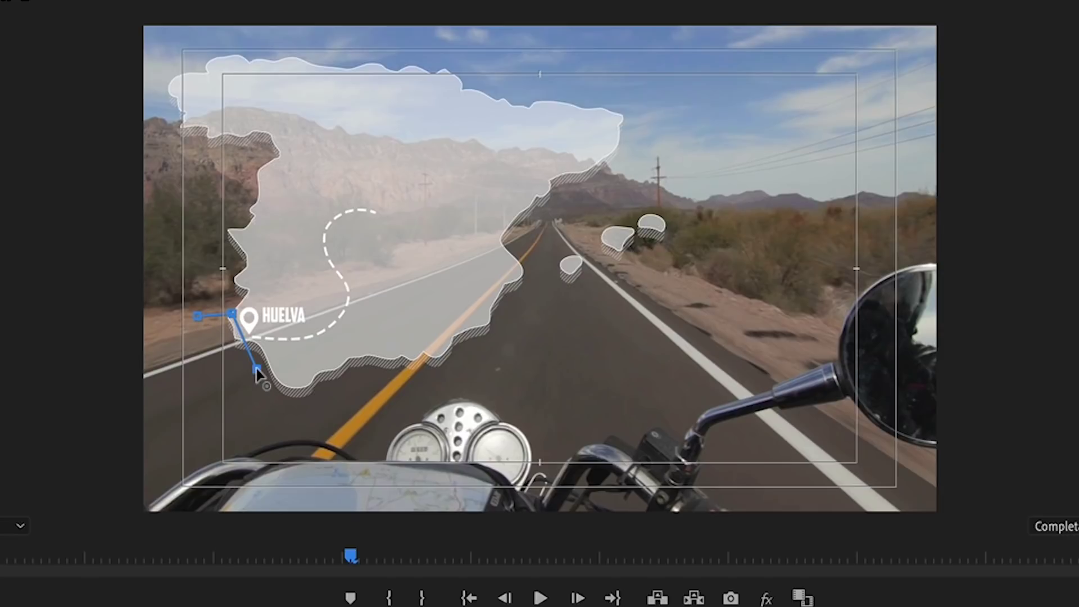
left_click(211, 386)
left_click(199, 316)
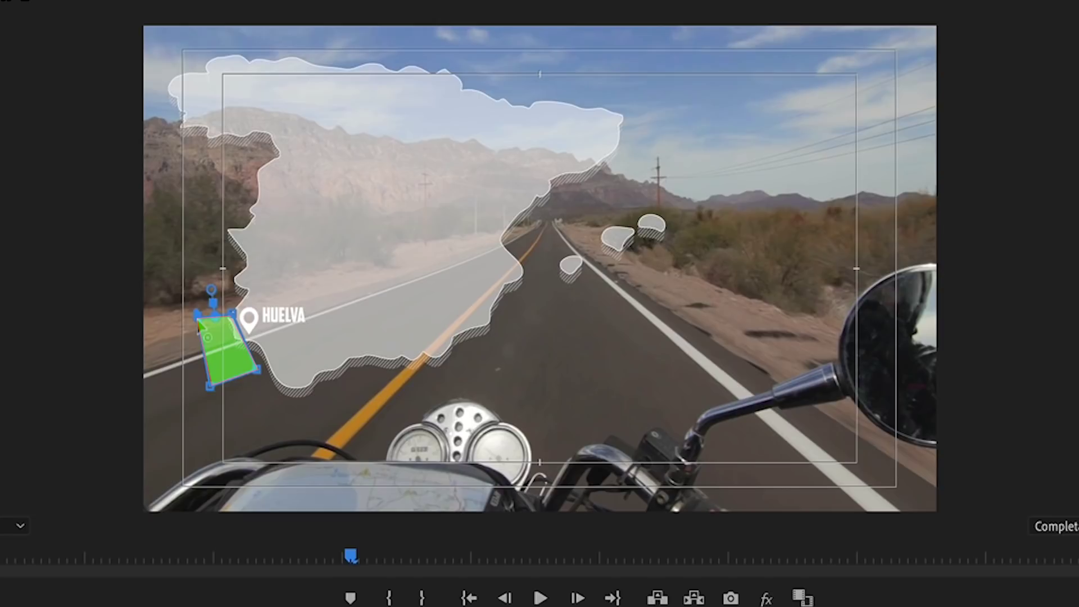
left_click(198, 324)
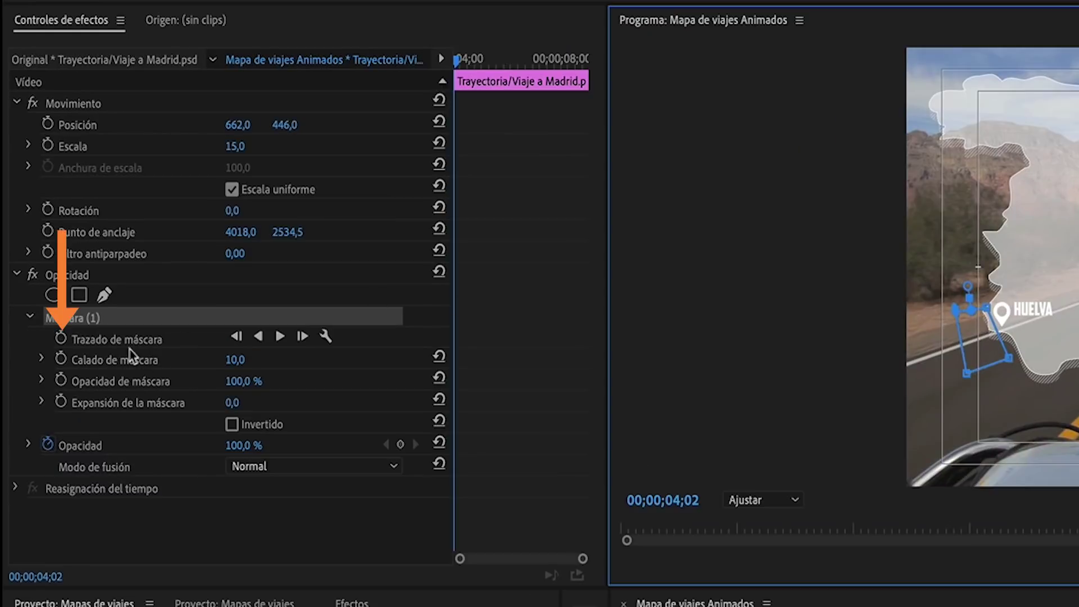
left_click(61, 339)
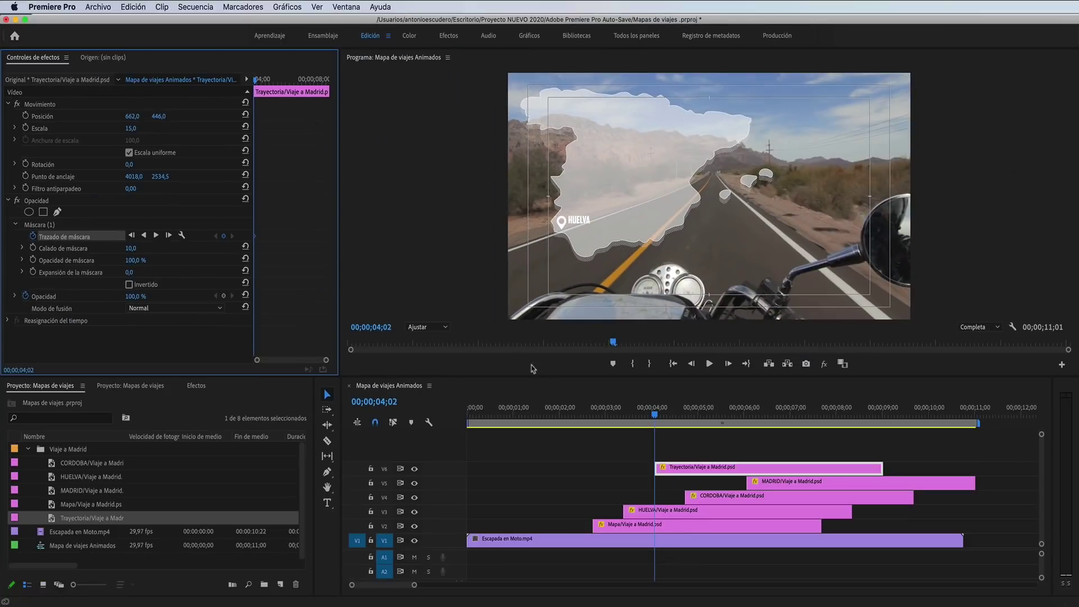
At 05;02, reshape the route mask to uncover the dashed line toward Córdoba.
left_click(664, 415)
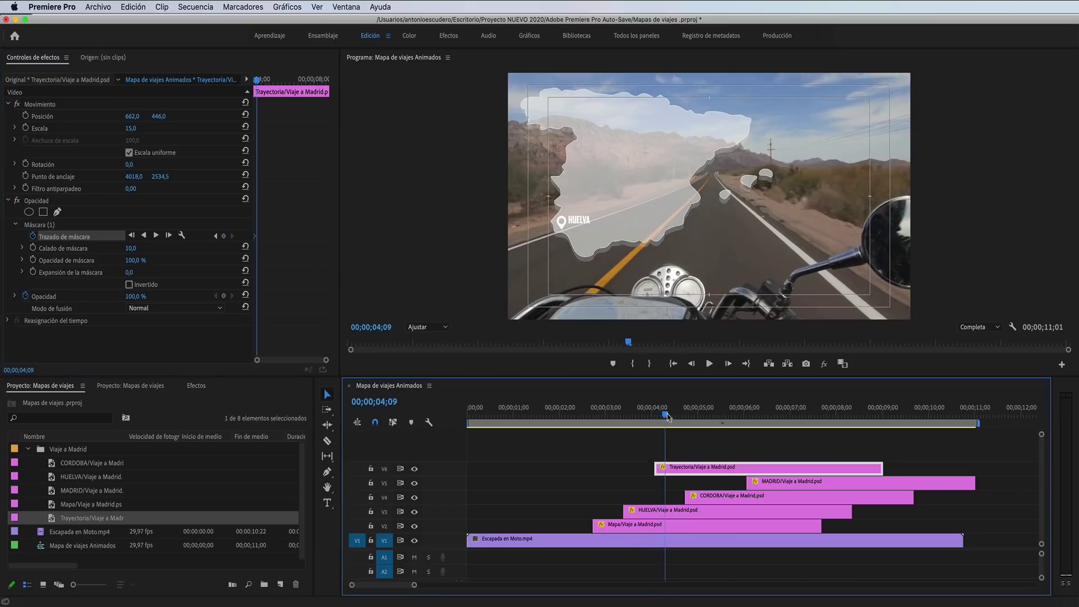
left_click_drag(666, 415, 702, 418)
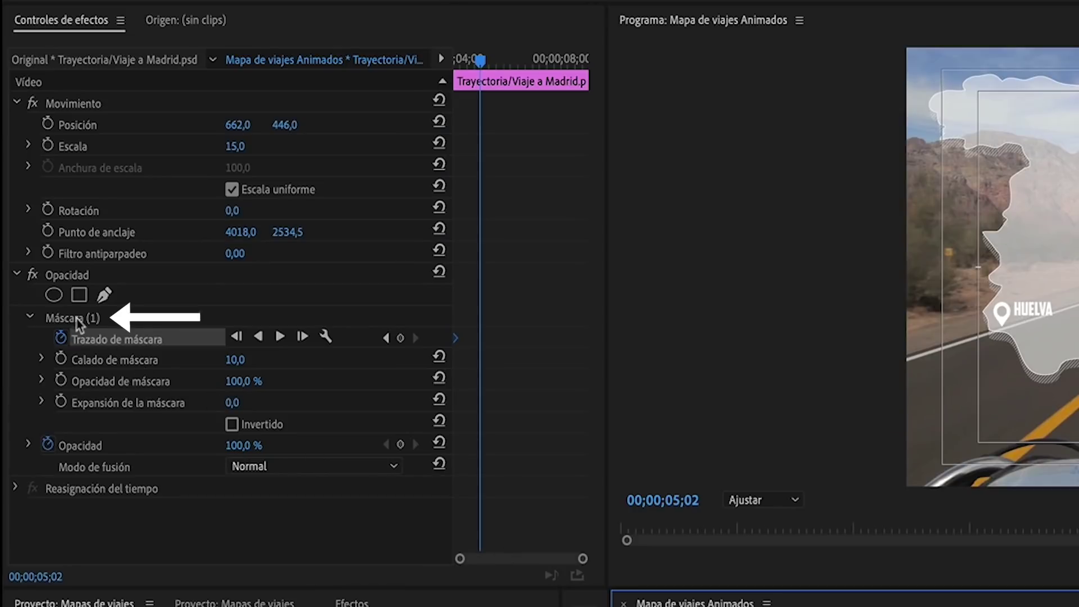
left_click(75, 320)
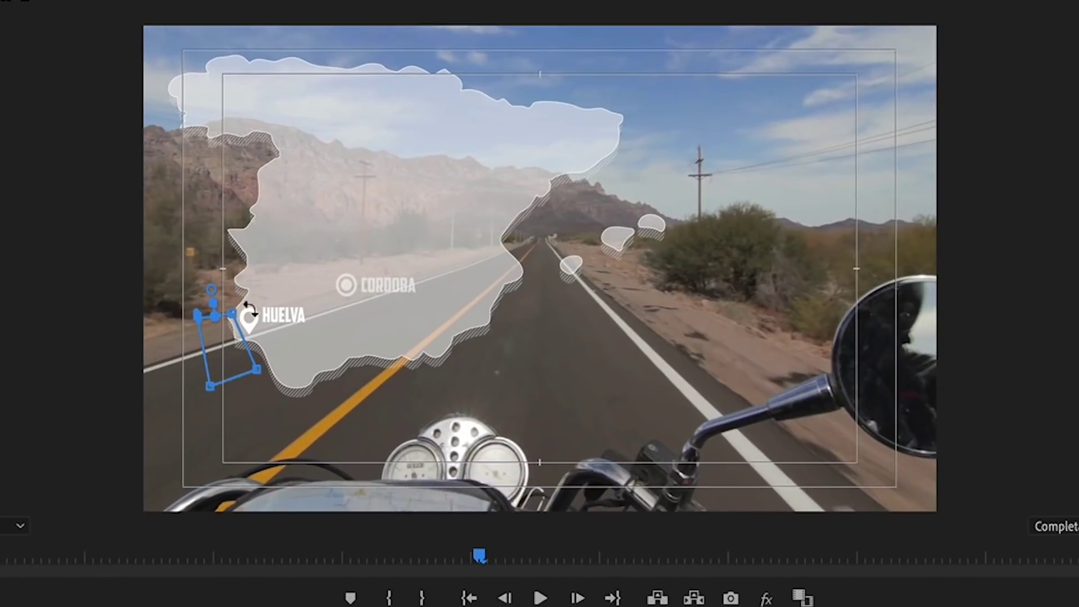
left_click_drag(251, 308, 313, 256)
mouse_move(263, 369)
left_mouse_down()
mouse_move(453, 378)
mouse_move(450, 397)
left_mouse_up()
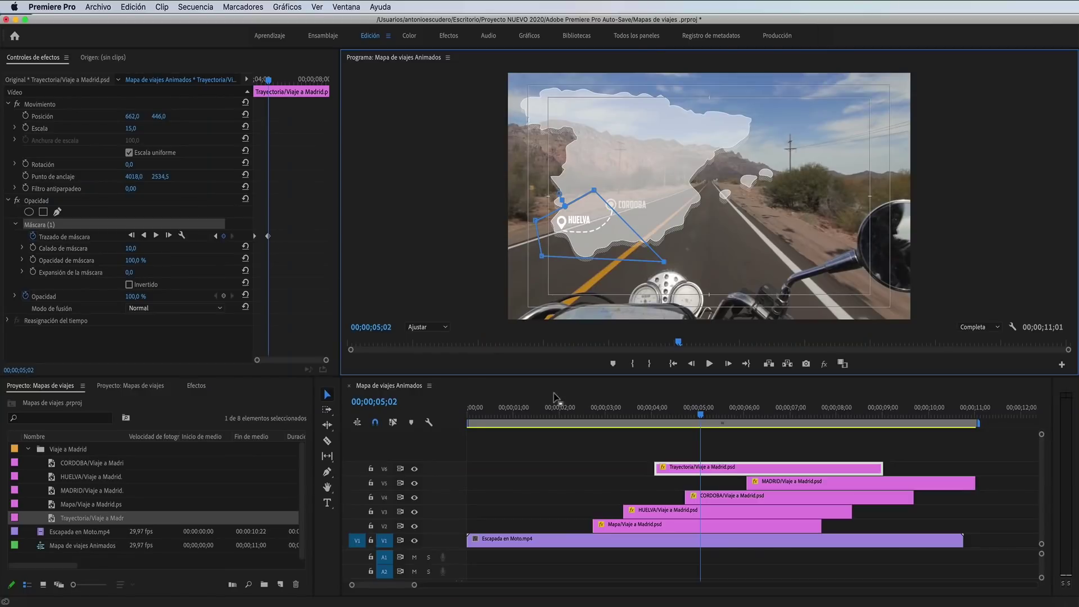
Add a mask path keyframe at 05;17 to hold the Córdoba leg.
left_click(700, 540)
left_click_drag(700, 416, 644, 418)
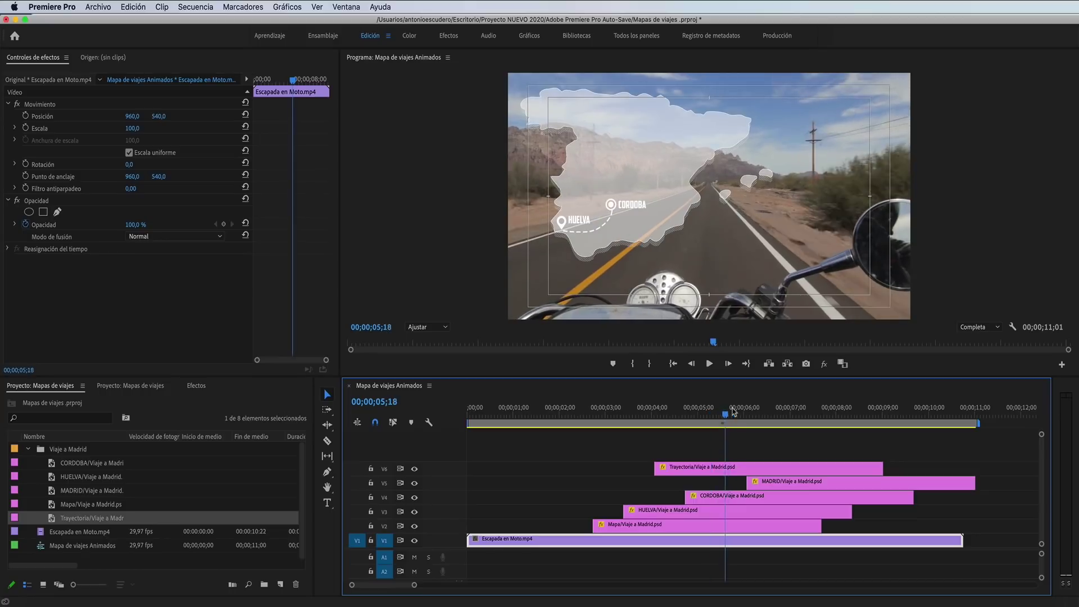
left_click_drag(712, 412, 727, 417)
left_click(709, 466)
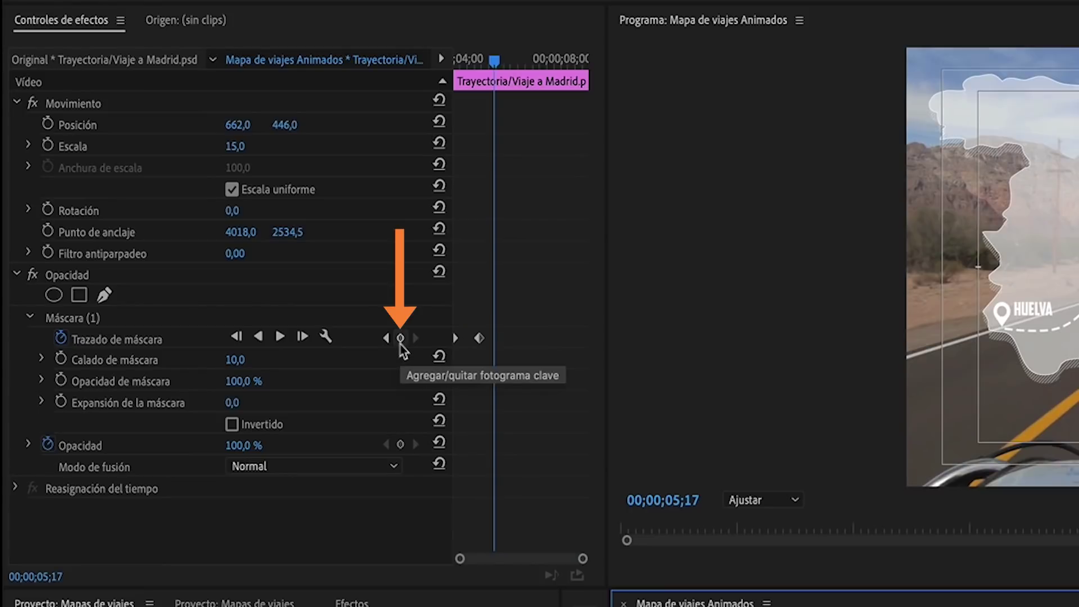
left_click(401, 338)
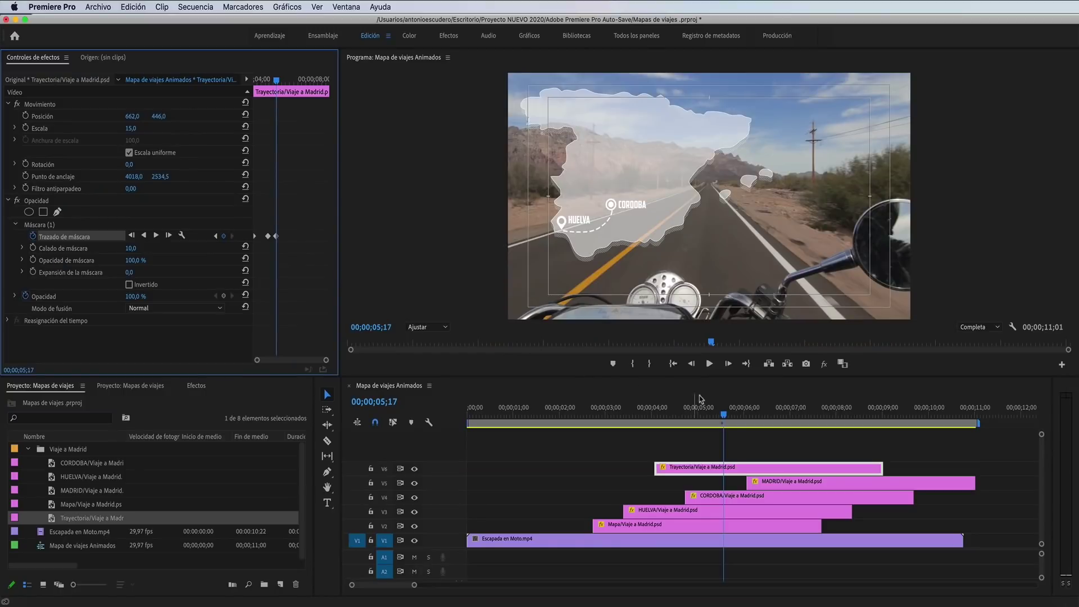
At 06;11, extend the mask upward to reveal the route to Madrid.
left_click_drag(715, 411, 760, 421)
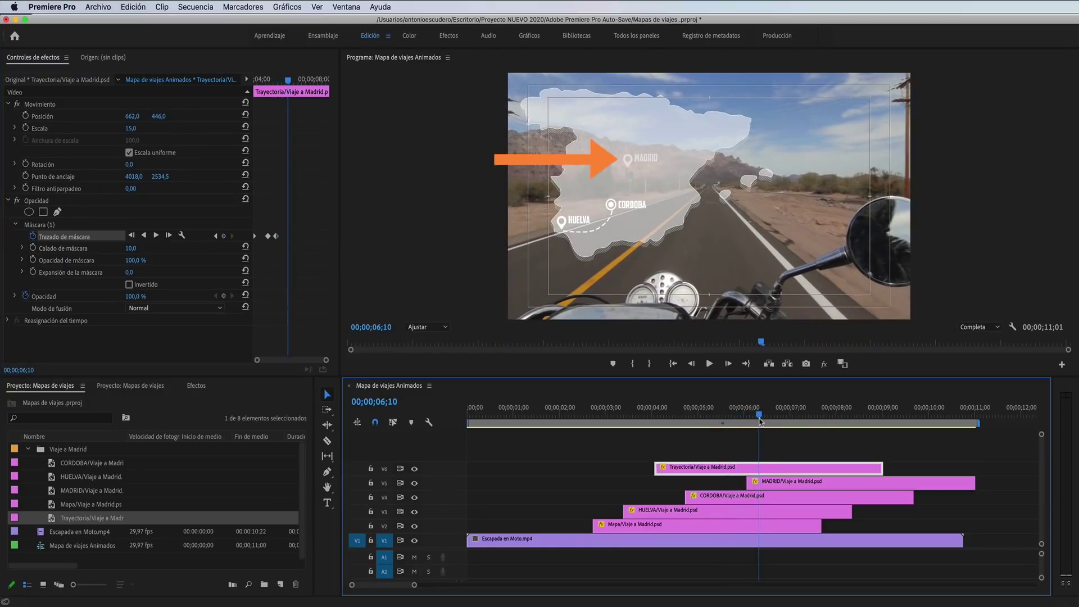
left_click_drag(761, 422, 761, 422)
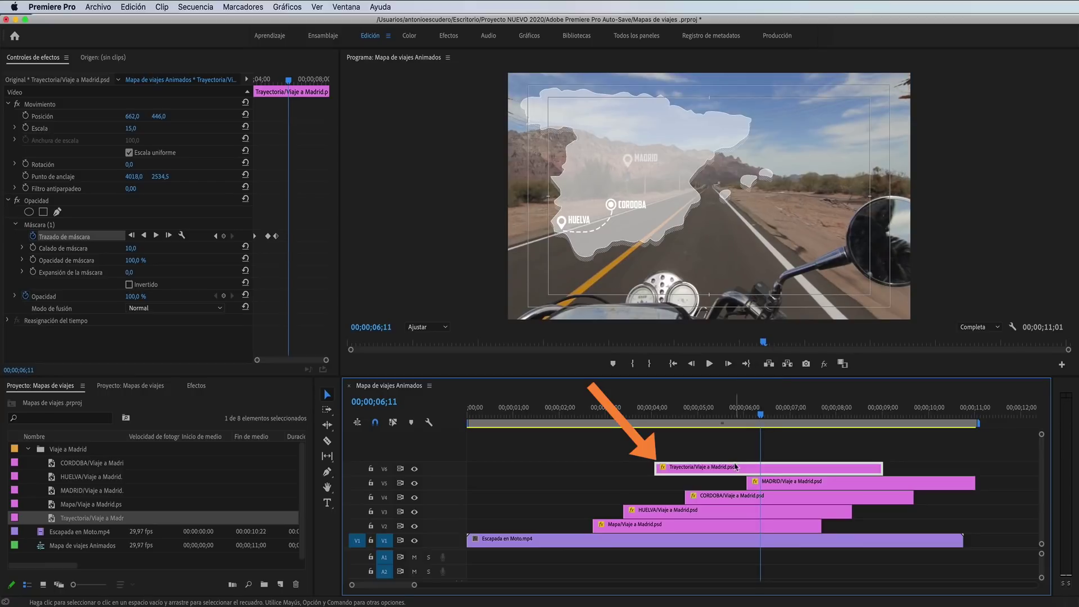
left_click(42, 226)
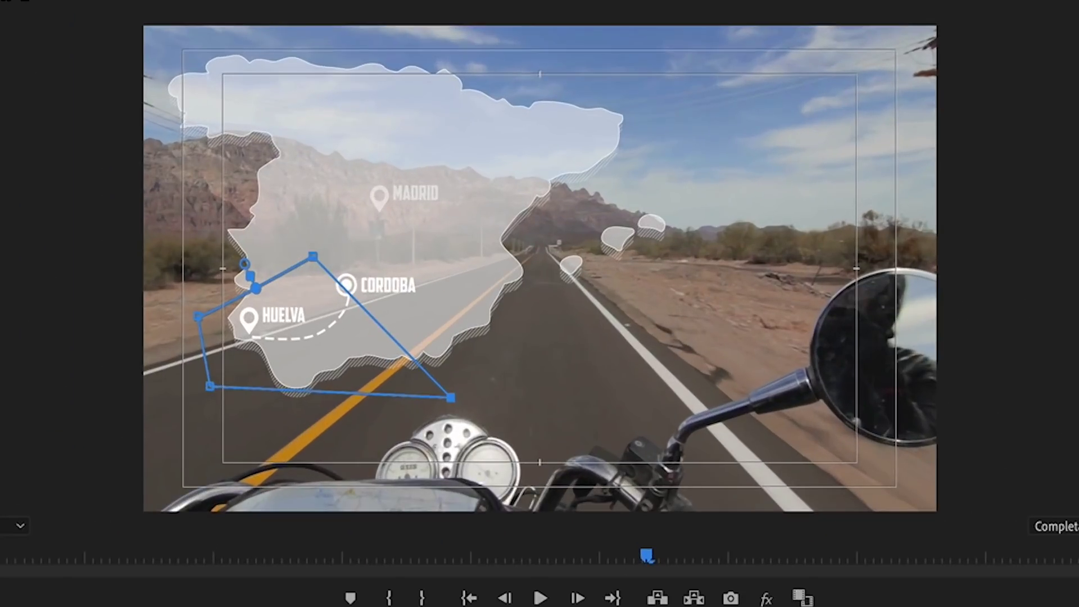
left_click_drag(313, 257, 298, 57)
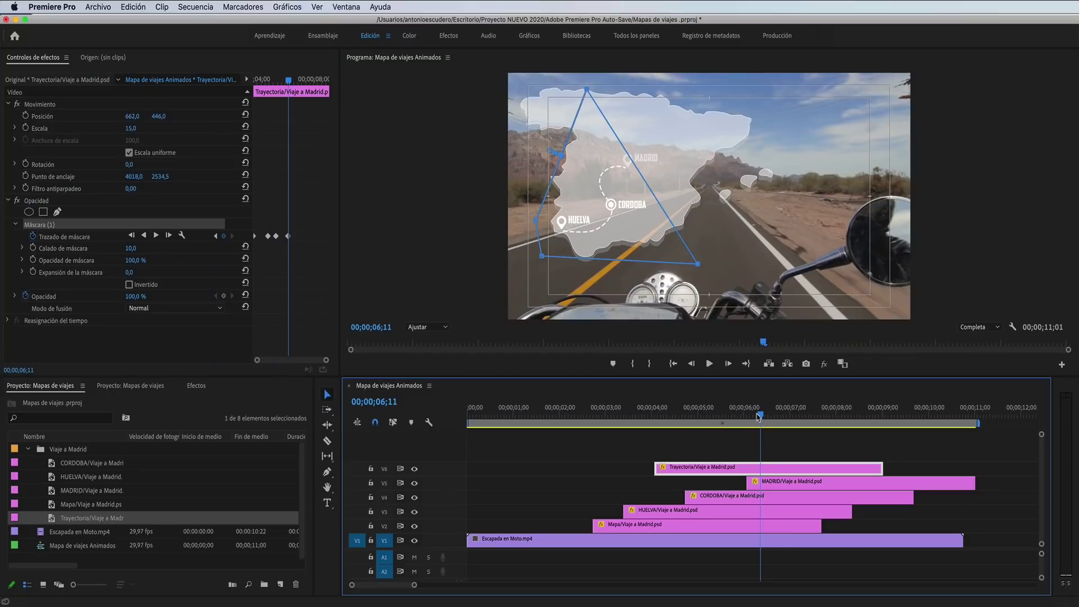
left_click_drag(746, 414, 563, 415)
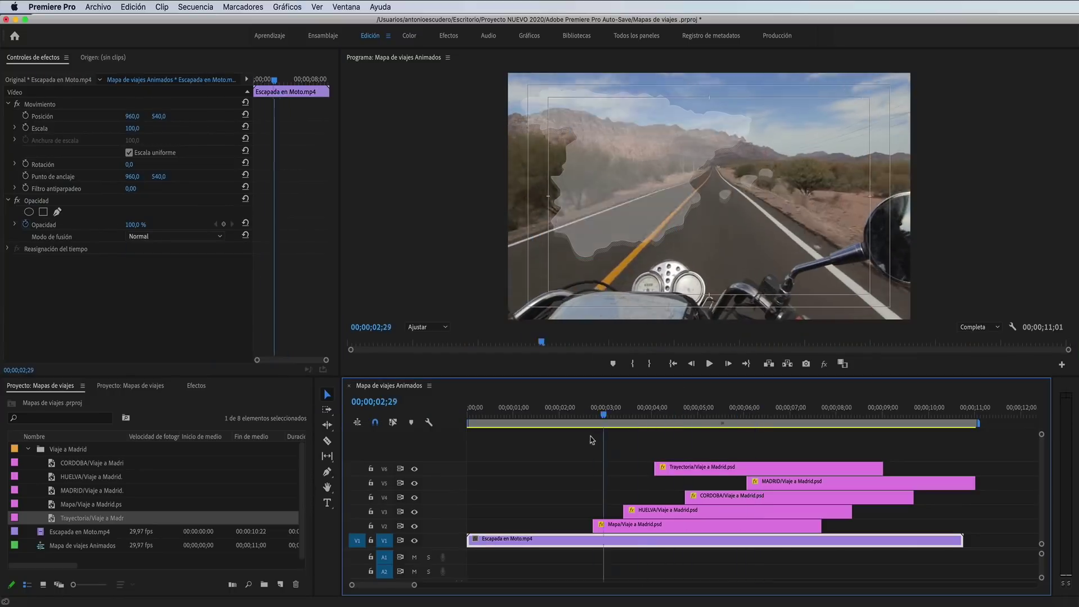
Play back the map animation, then select the Mapa, pin and Trayectoria clips on V2–V6.
left_click(707, 366)
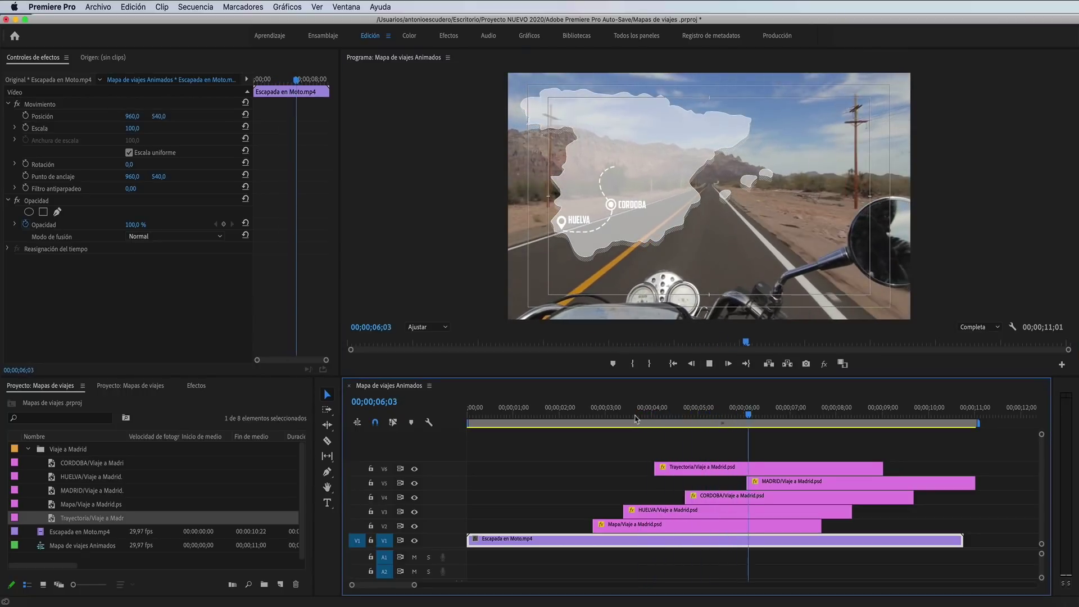
key("space")
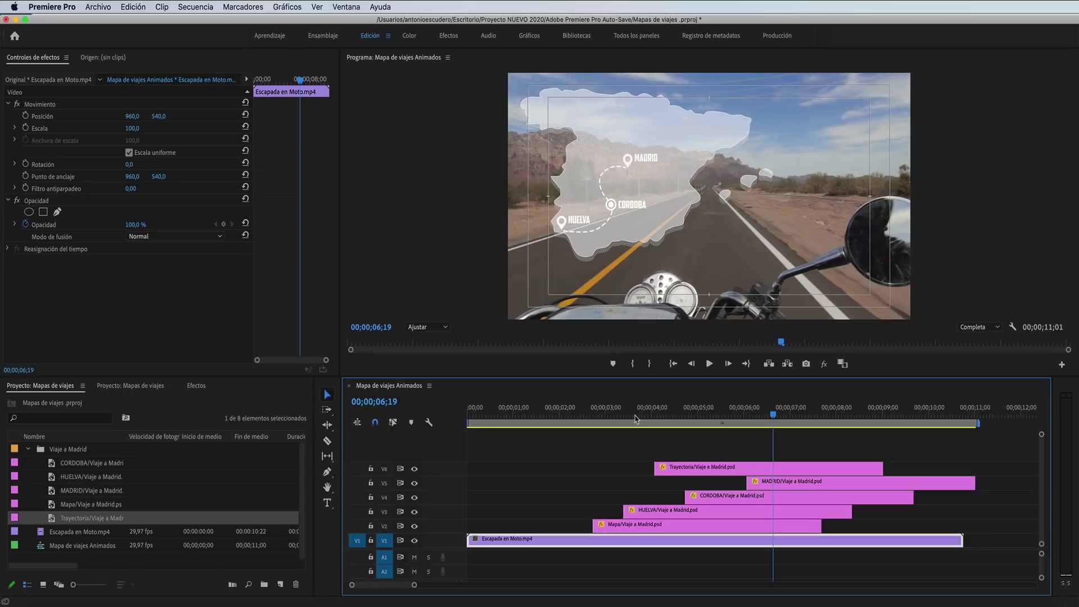
left_click_drag(601, 441, 824, 526)
right_click(786, 501)
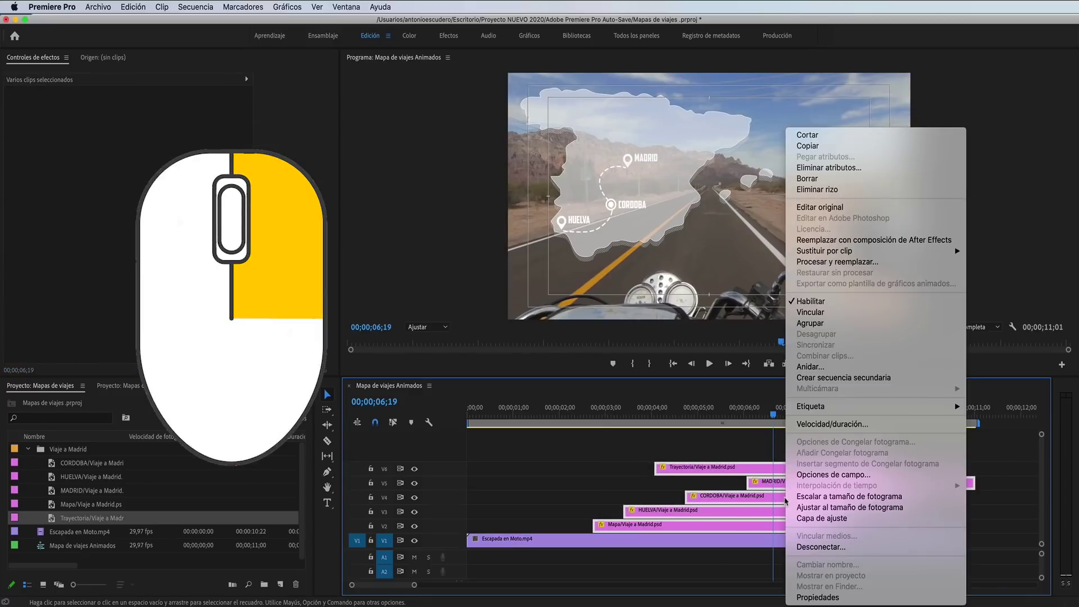
Nest the selected map clips into Secuencia anidada 02.
left_click(810, 366)
key("Return")
left_click(838, 424)
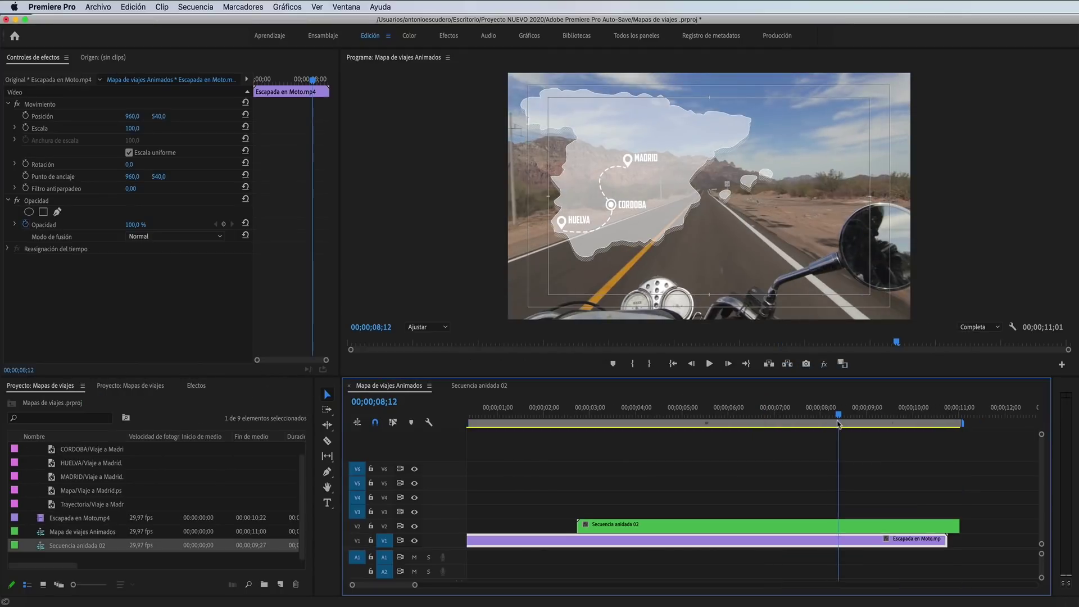
Cut the nested clip at 08;12 and delete the part after the cut.
left_click(327, 441)
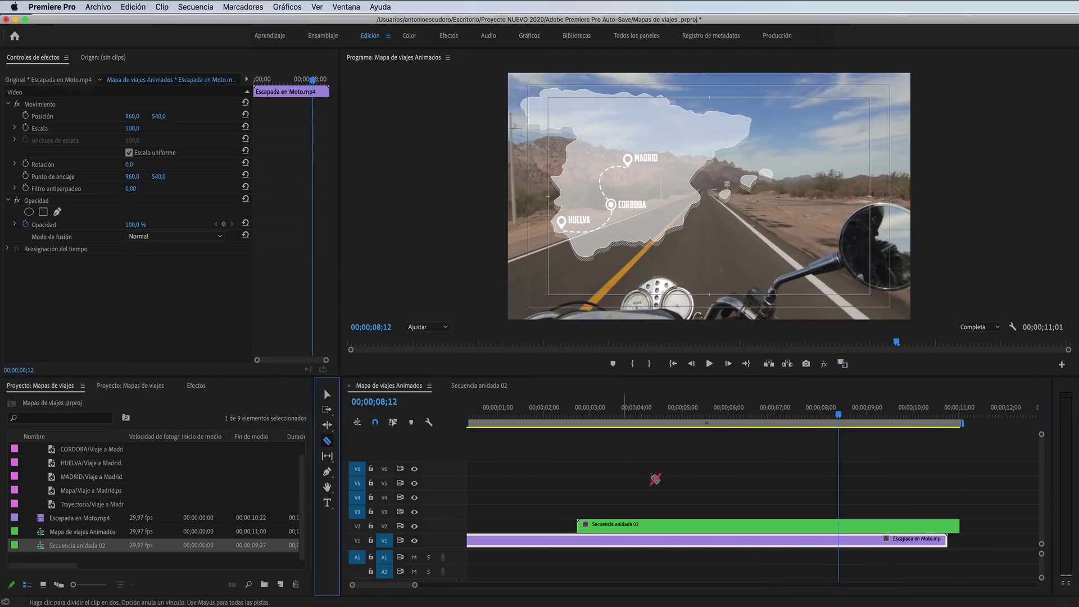
left_click(839, 525)
key("v")
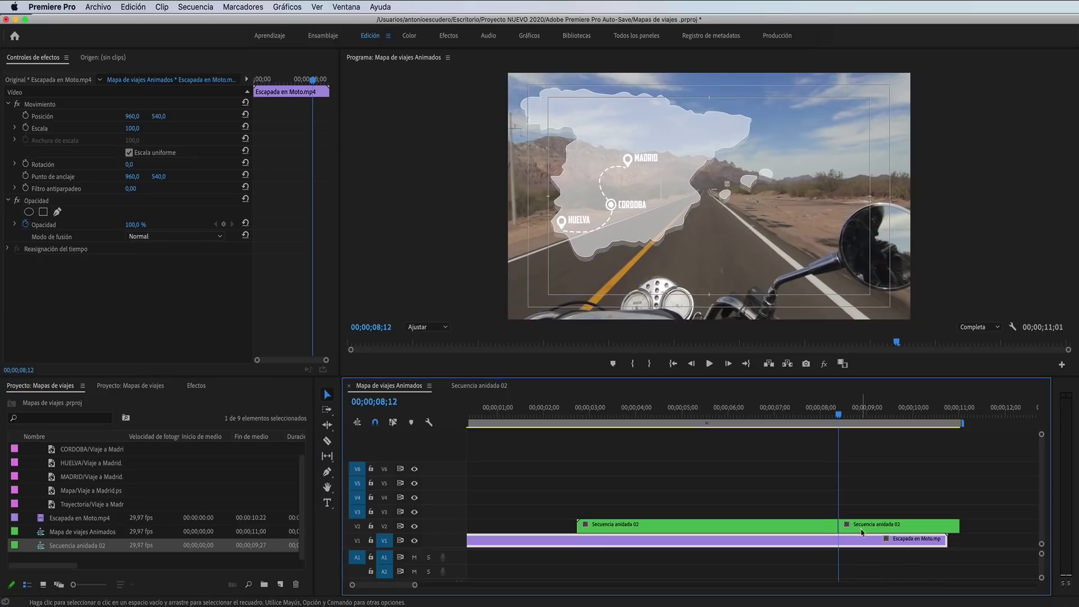
left_click(862, 528)
key("Delete")
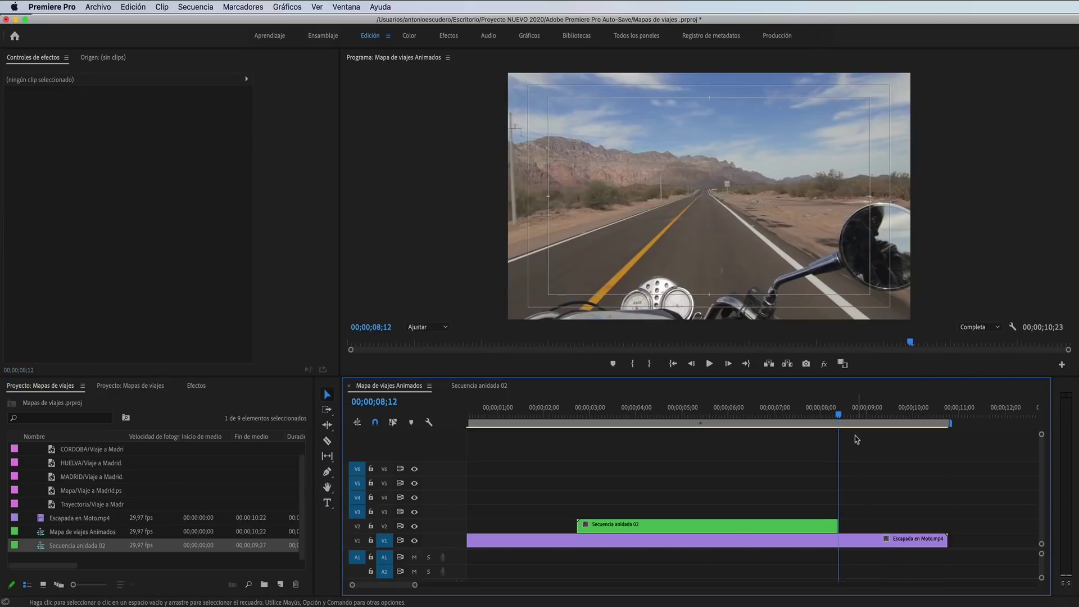
mouse_move(839, 414)
left_mouse_down()
mouse_move(698, 482)
mouse_move(787, 482)
left_mouse_up()
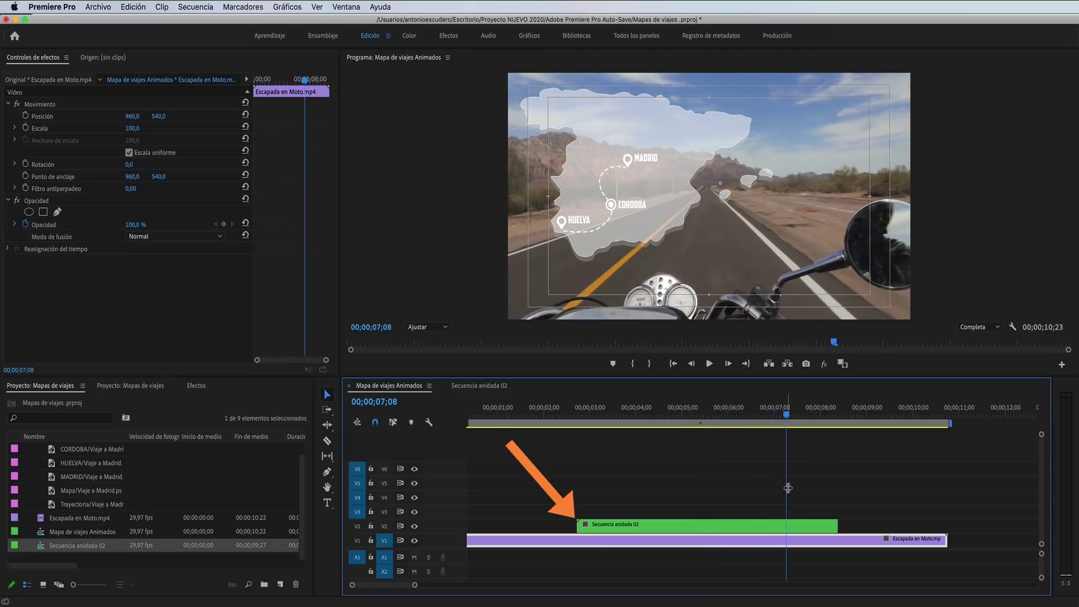
Keyframe Secuencia anidada 02's Opacity at 100% on 7;08 and 0% on 7;28, then rewind the playhead.
left_click(801, 528)
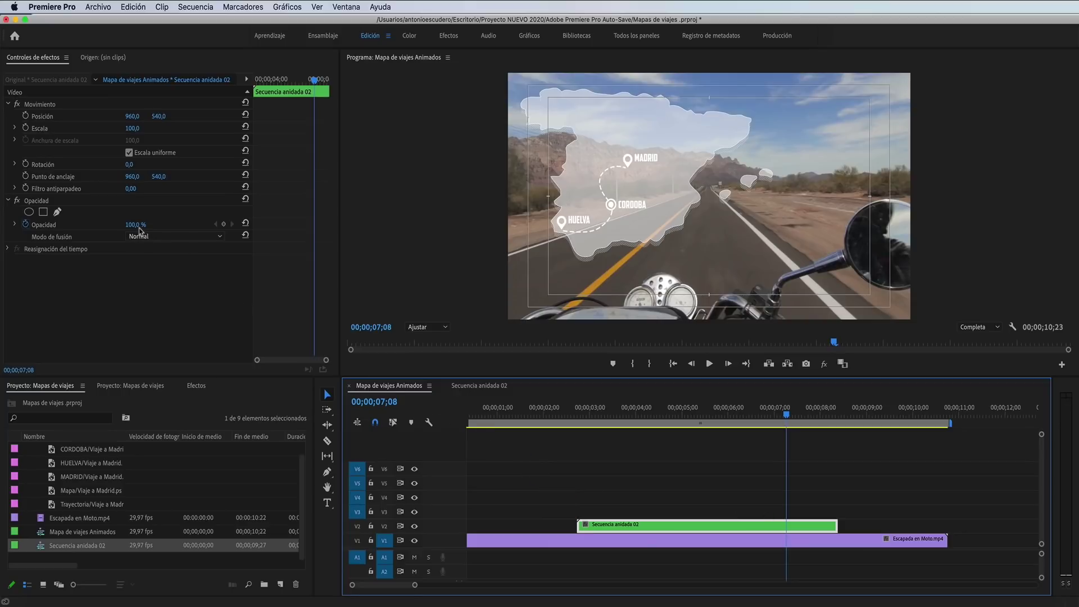
left_click(224, 224)
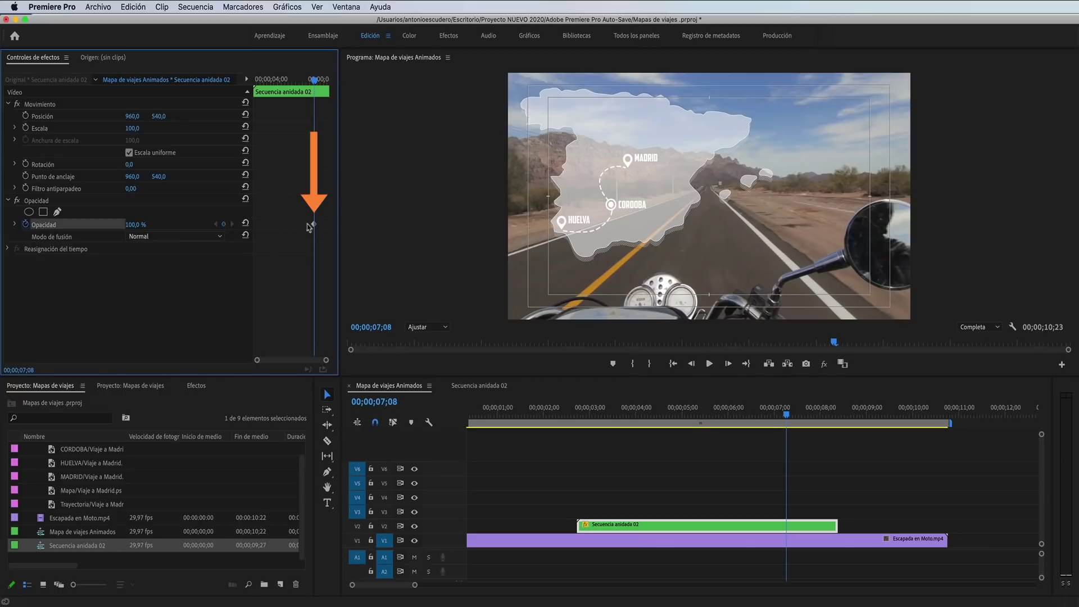
left_click(728, 364, "shift")
left_click(727, 363, "shift")
left_click(728, 364, "shift")
left_click(728, 364, "shift")
left_click(135, 225)
key("Return")
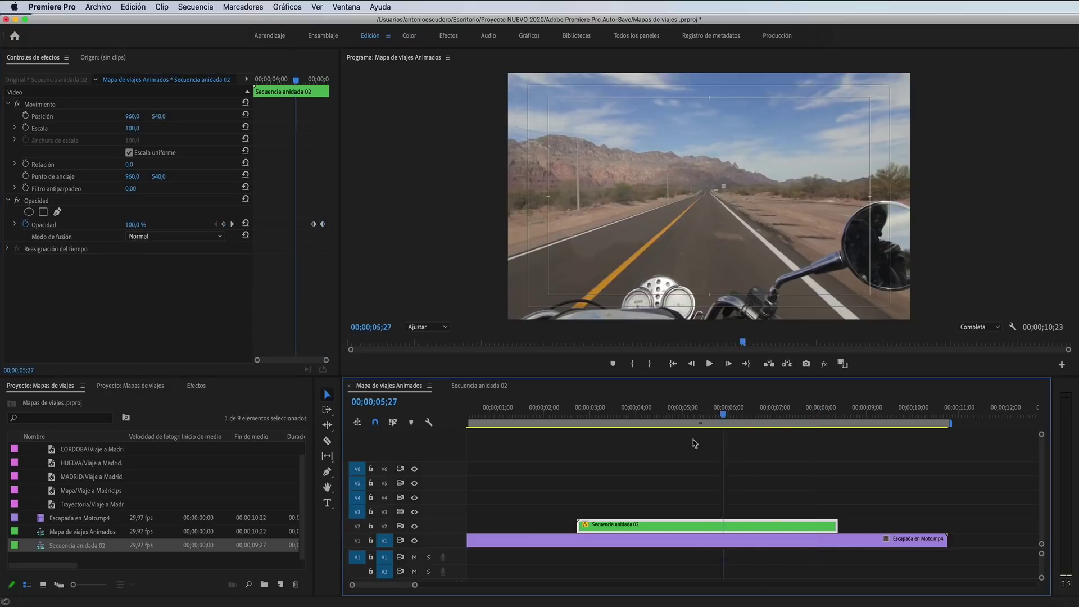
left_click_drag(818, 418, 564, 416)
left_click(709, 364)
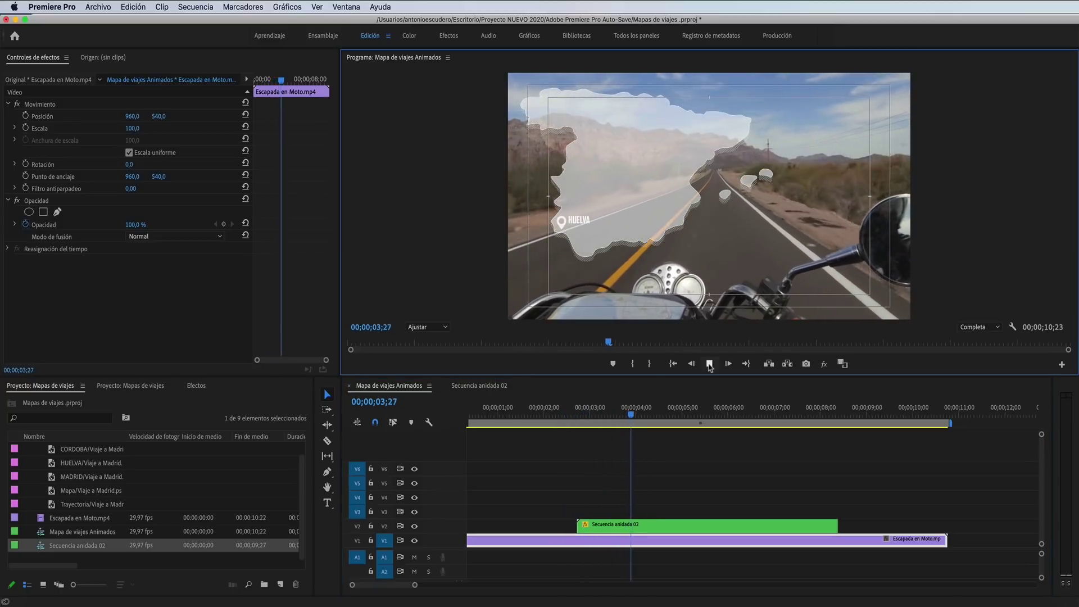